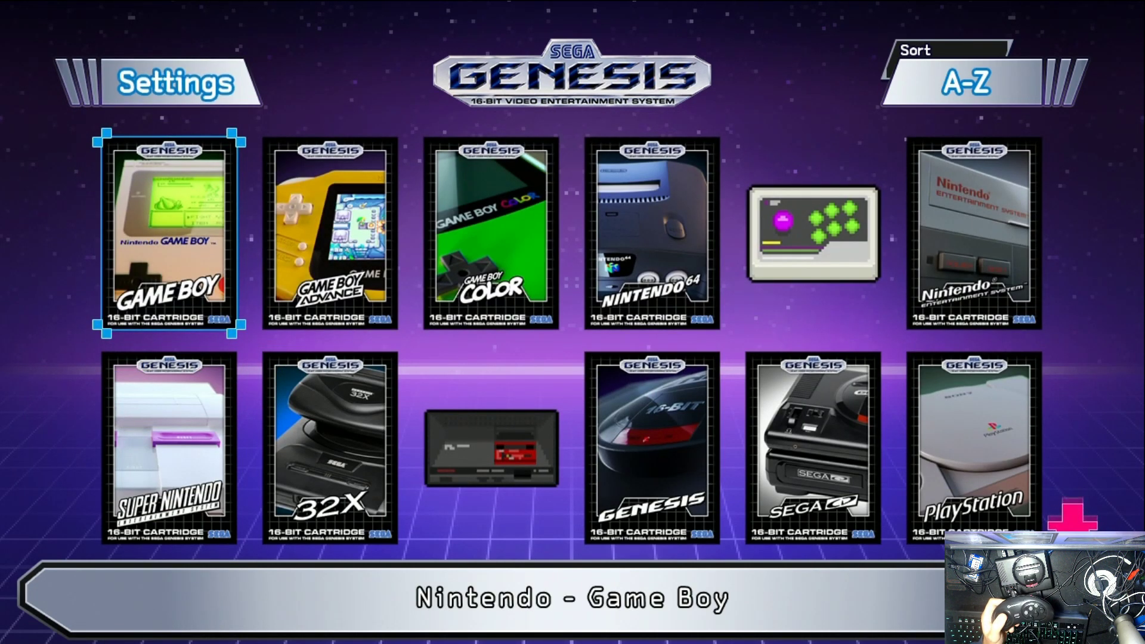
Step: Move through the Nintendo N64, NES Hacks and NES folders to Master System
{"action": "key", "text": "Right"}
{"action": "key", "text": "Right"}
{"action": "key", "text": "Right"}
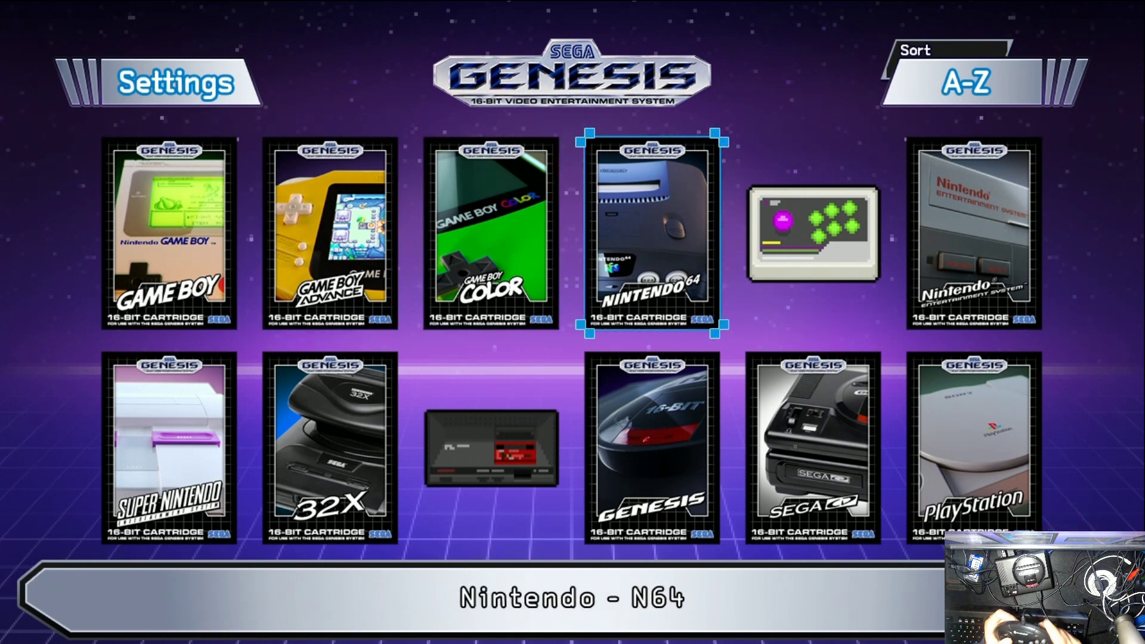
{"action": "key", "text": "Right"}
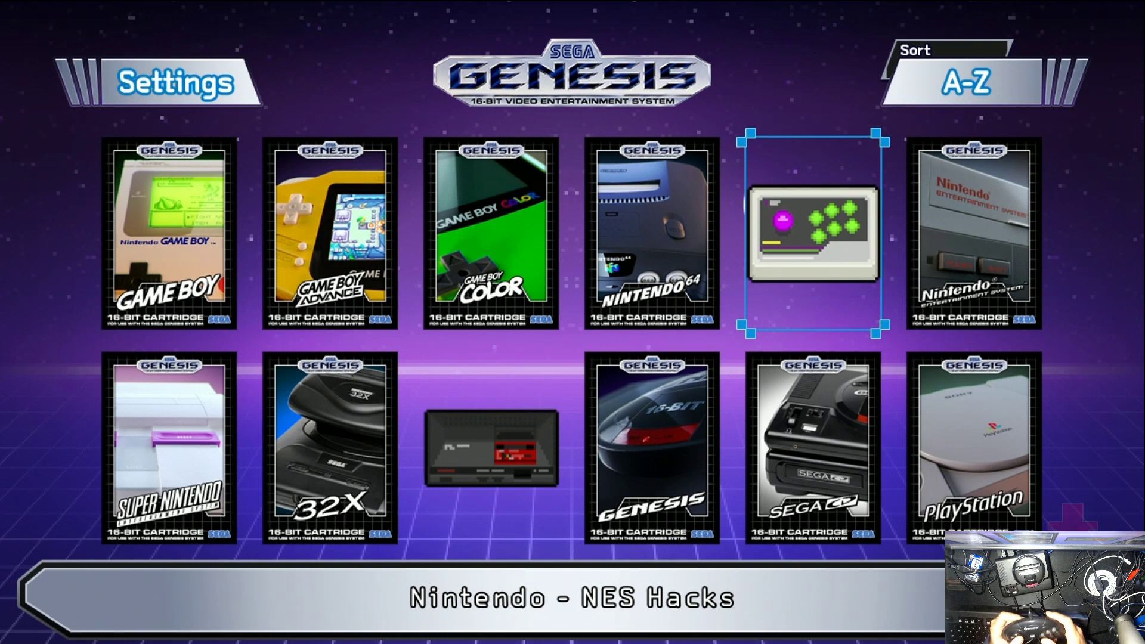
{"action": "key", "text": "Right"}
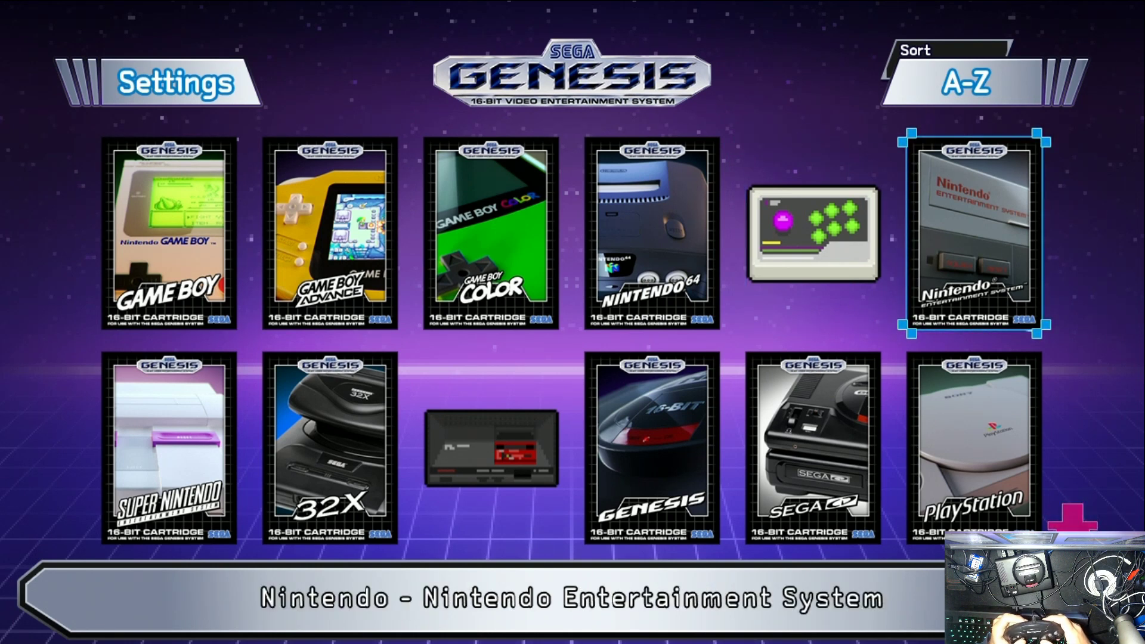
{"action": "key", "text": "Right"}
{"action": "key", "text": "Down"}
{"action": "key", "text": "Right"}
{"action": "key", "text": "Right"}
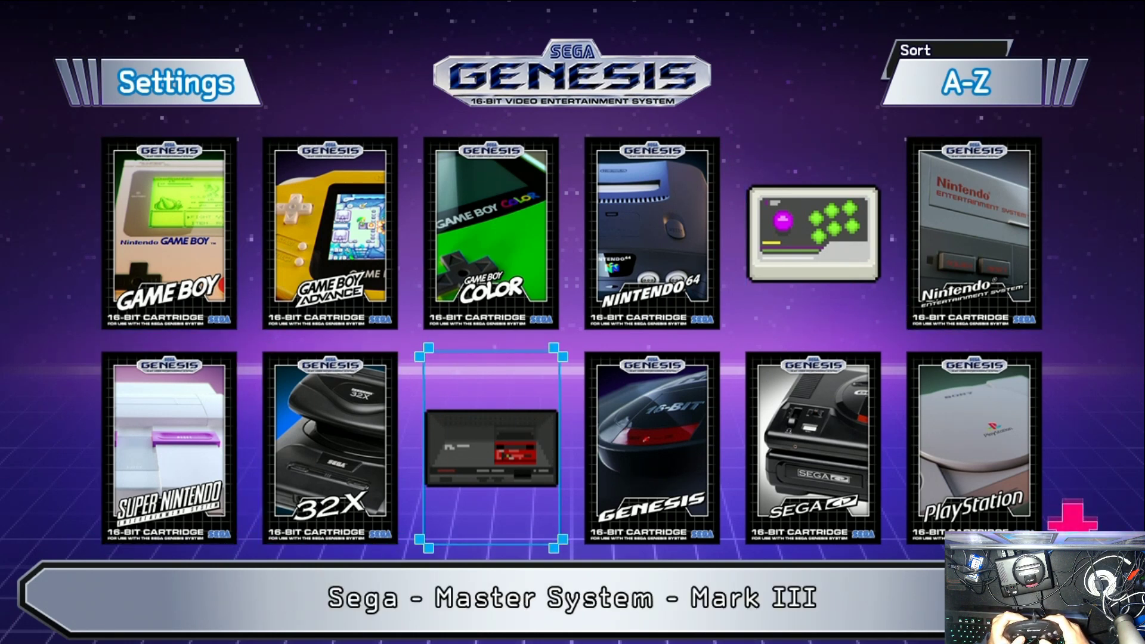
Step: Continue past the Genesis and Sega CD folders, then down past PlayStation to the WOOD game
{"action": "key", "text": "Right"}
{"action": "key", "text": "Left"}
{"action": "key", "text": "Right"}
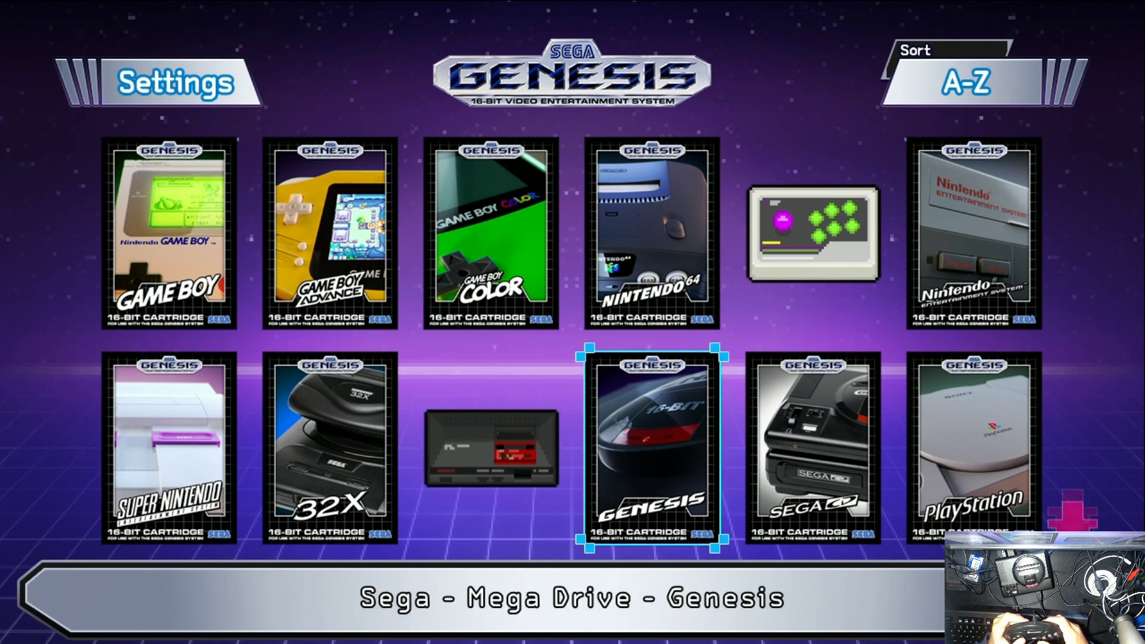
{"action": "key", "text": "Right"}
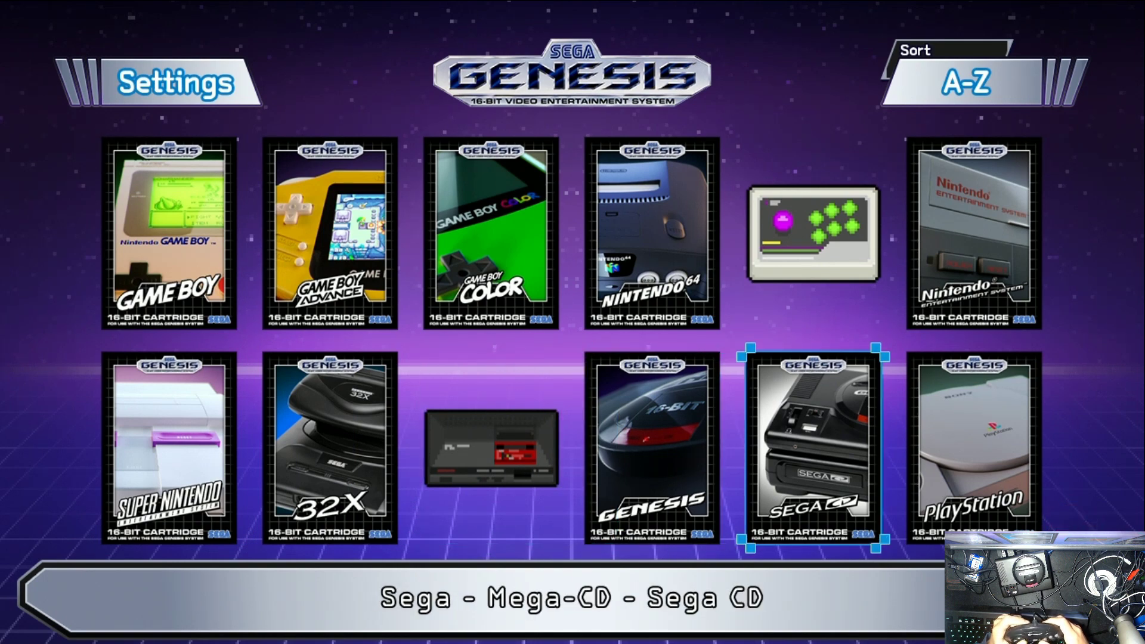
{"action": "key", "text": "Right"}
{"action": "key", "text": "Down"}
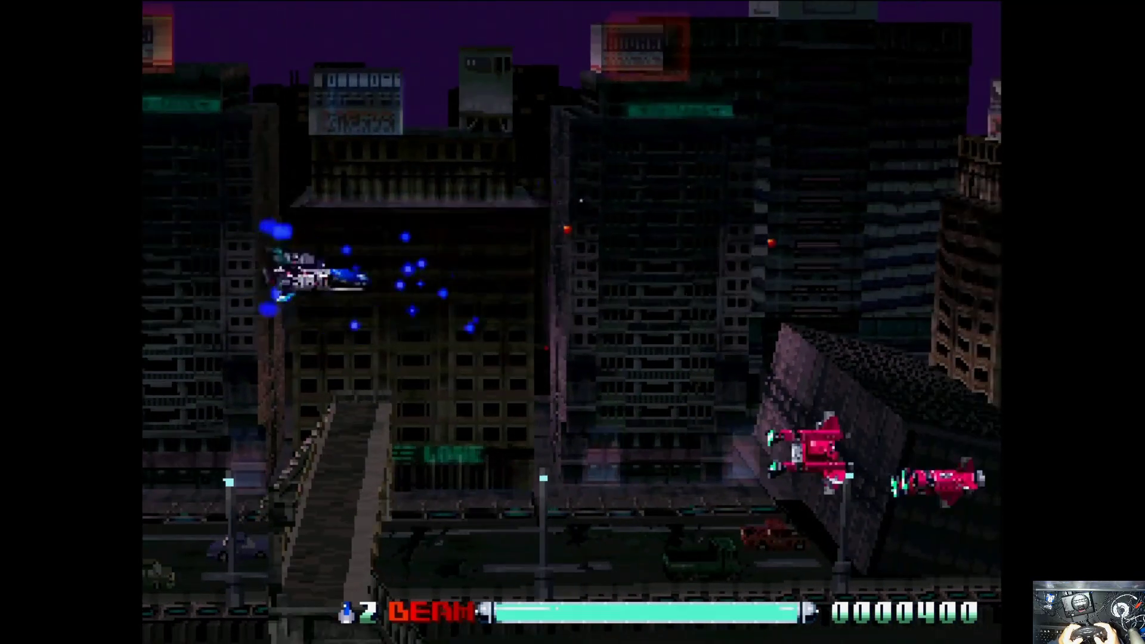
Step: Steer the ship up and down while firing the charged beam, raising the score to 2000
{"action": "key", "text": "Down"}
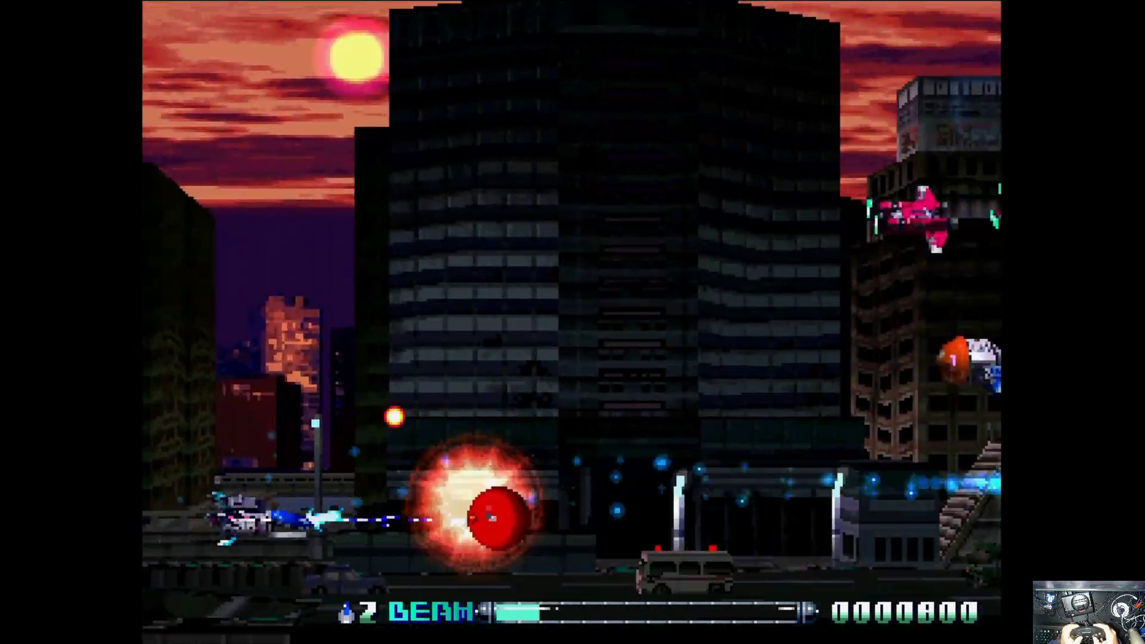
{"action": "key", "text": "Up"}
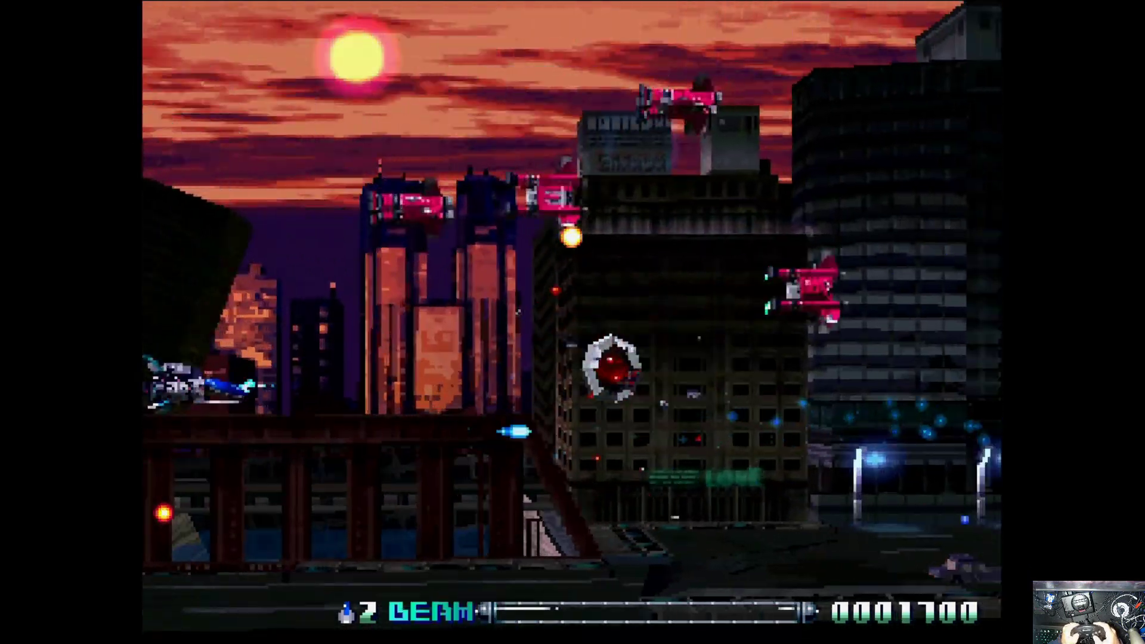
{"action": "key", "text": "Up"}
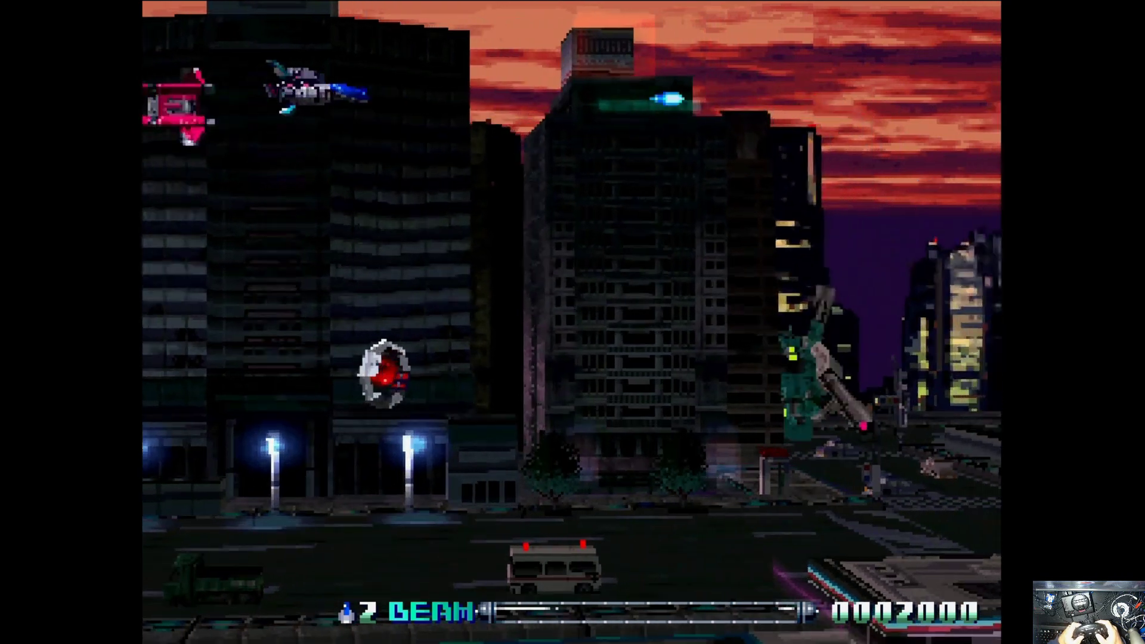
{"action": "key", "text": "Down"}
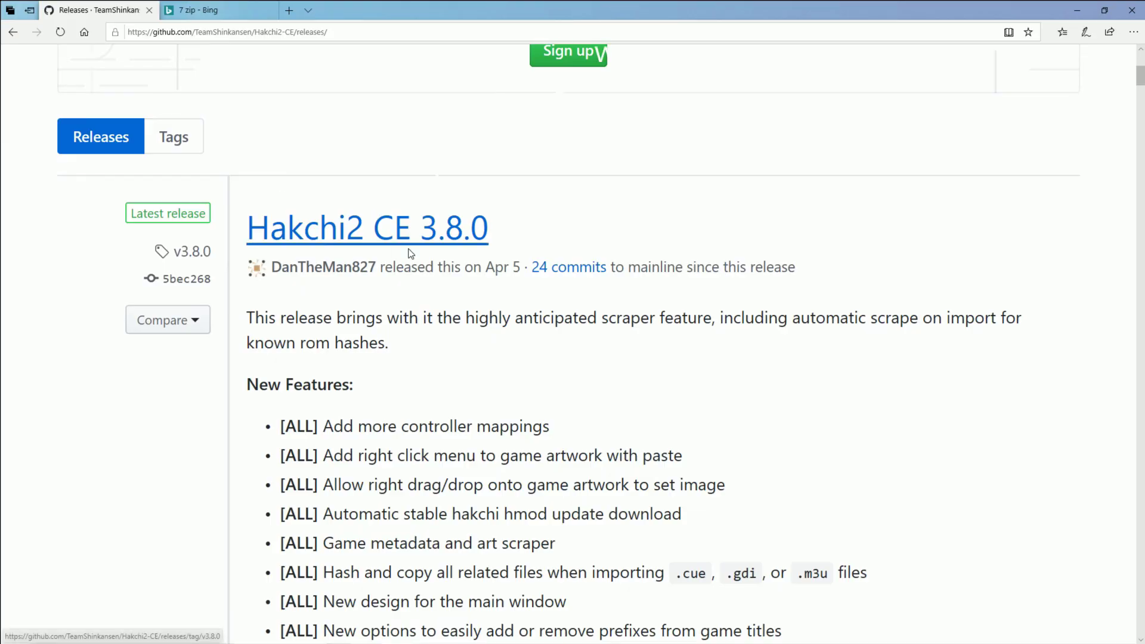
Step: Download hakchi2-ce-3.8.0-release.zip from the release Assets and close the download window
{"action": "scroll", "coordinate": [379, 319], "scroll_direction": "down", "scroll_amount": 15}
{"action": "scroll", "coordinate": [379, 319], "scroll_direction": "down", "scroll_amount": 15}
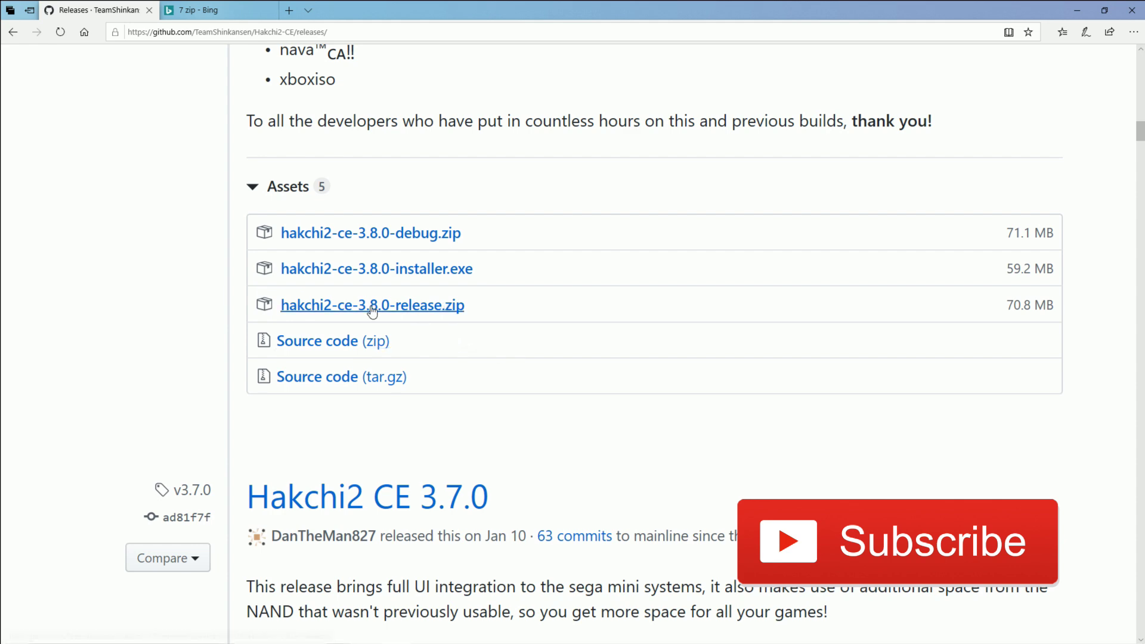
{"action": "left_click", "coordinate": [417, 305]}
{"action": "left_click", "coordinate": [862, 11]}
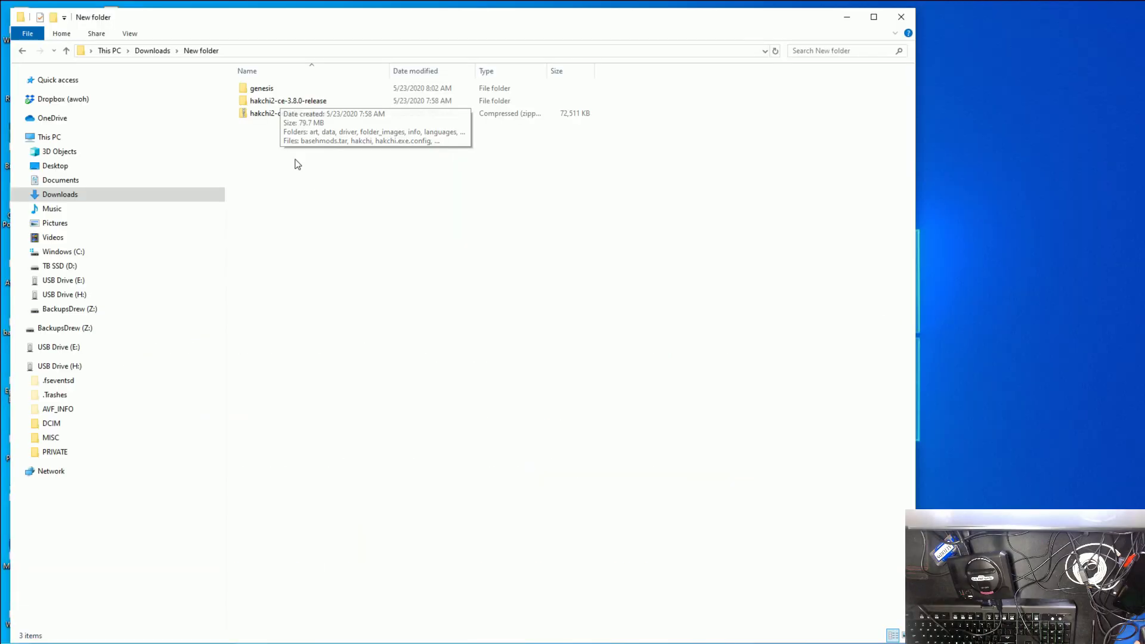
Step: Extract hakchi2-ce-3.8.0-release.zip with 7-Zip into its own hakchi2-ce-3.8.0-release folder
{"action": "left_click", "coordinate": [265, 113]}
{"action": "right_click", "coordinate": [266, 114]}
{"action": "mouse_move", "coordinate": [296, 164]}
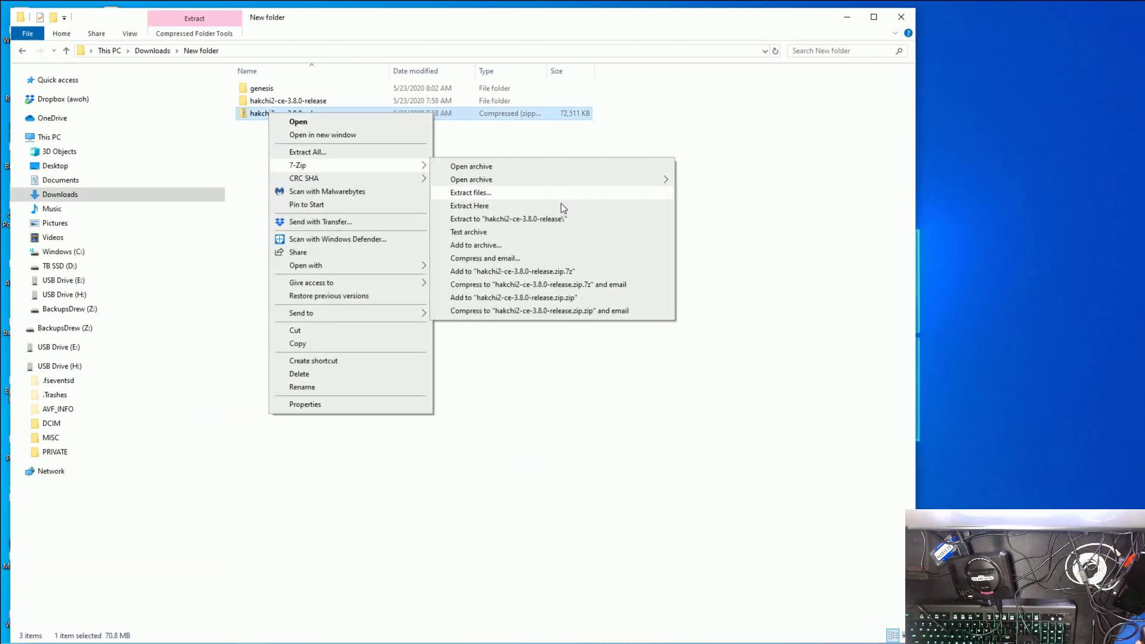
{"action": "left_click", "coordinate": [557, 222]}
{"action": "double_click", "coordinate": [298, 101]}
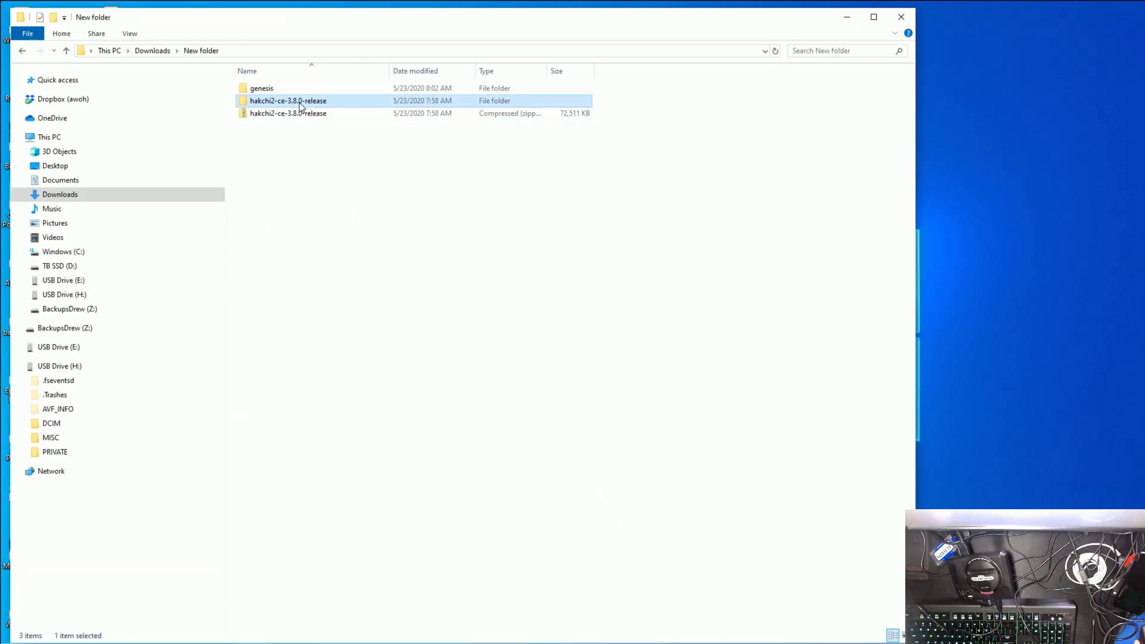
{"action": "key", "text": "alt+Left"}
Step: Check the genesis folder's 939 game files, then open the hakchi2-ce-3.8.0-release folder
{"action": "double_click", "coordinate": [297, 89]}
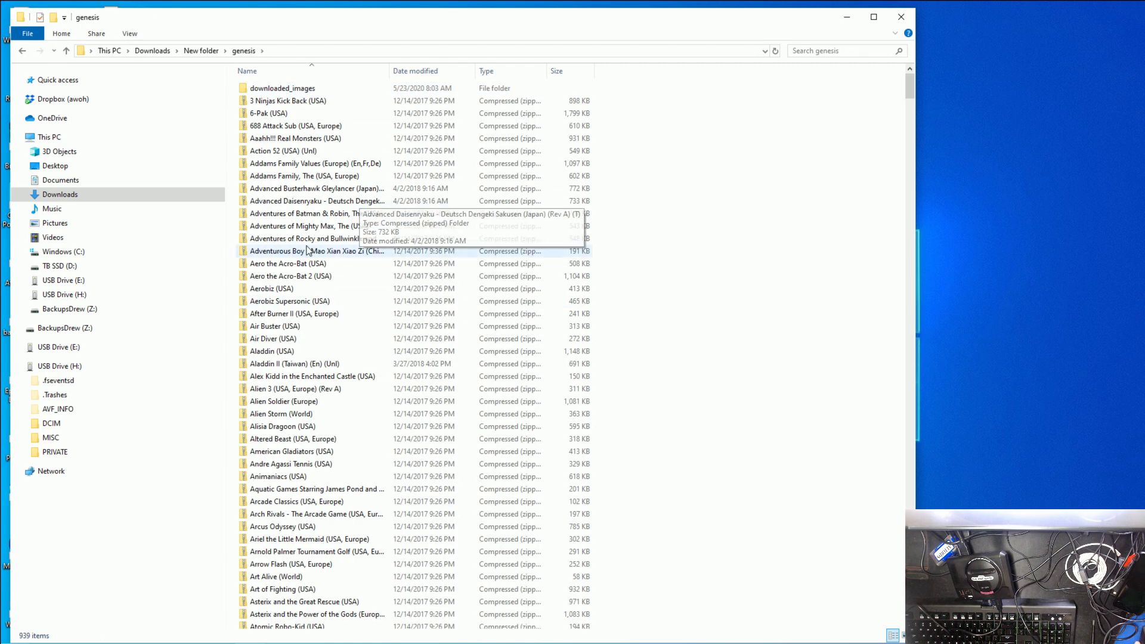
{"action": "scroll", "coordinate": [302, 452], "scroll_direction": "down", "scroll_amount": 5}
{"action": "scroll", "coordinate": [382, 439], "scroll_direction": "up", "scroll_amount": 3}
{"action": "scroll", "coordinate": [382, 439], "scroll_direction": "up", "scroll_amount": 3}
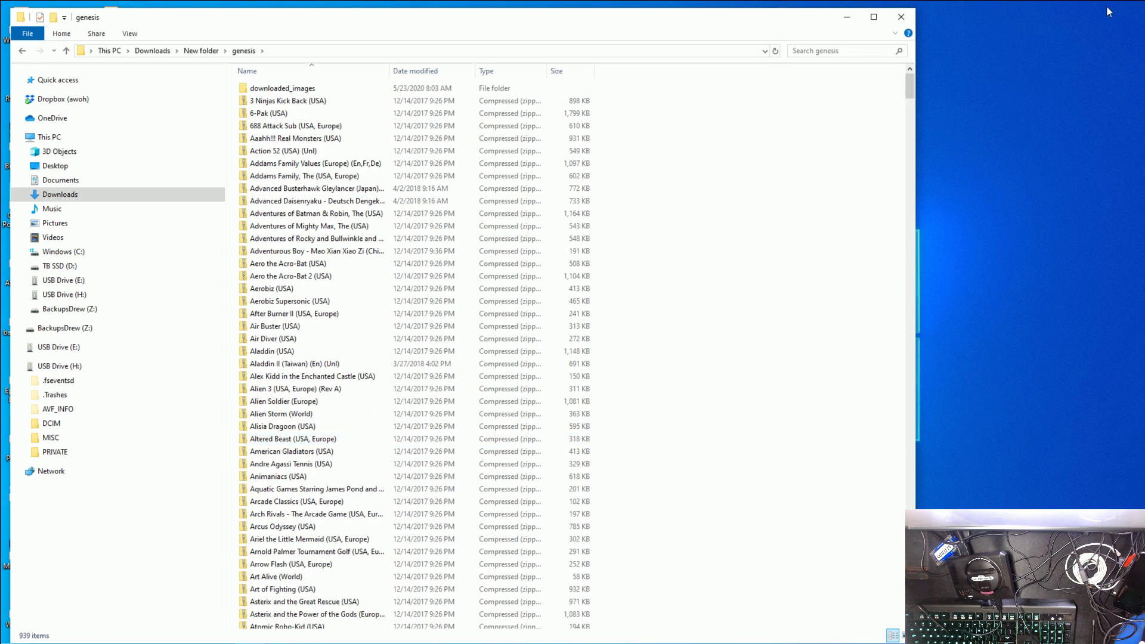
{"action": "key", "text": "alt+Left"}
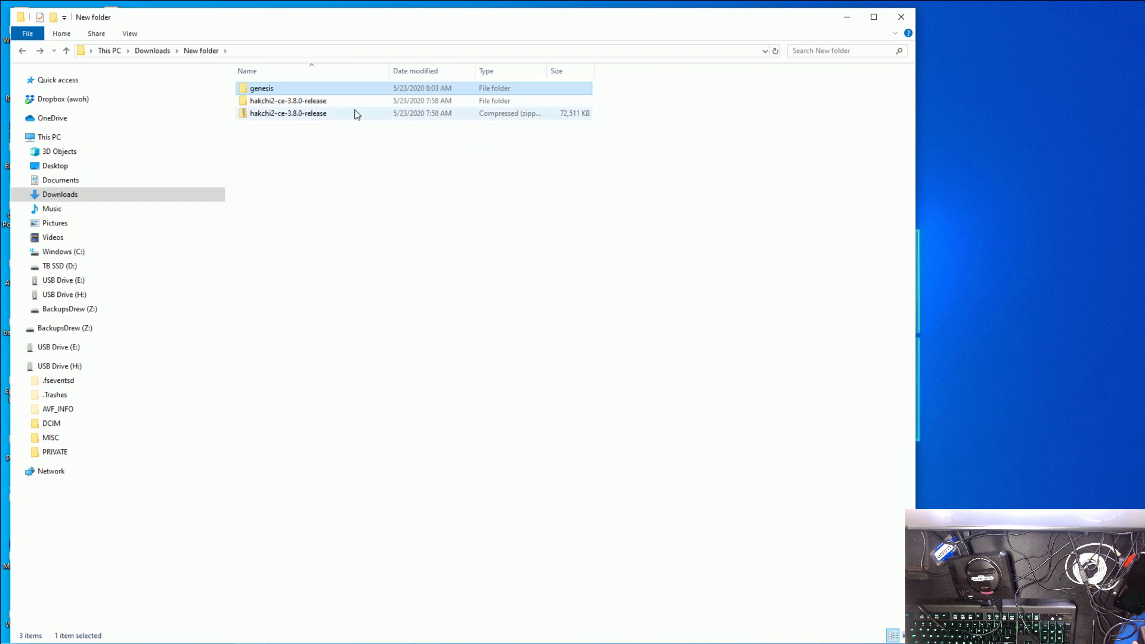
{"action": "double_click", "coordinate": [290, 101]}
Step: Run hakchi.exe, dismiss the Hello and reminder messages, and allow it through the firewall
{"action": "left_click", "coordinate": [269, 239]}
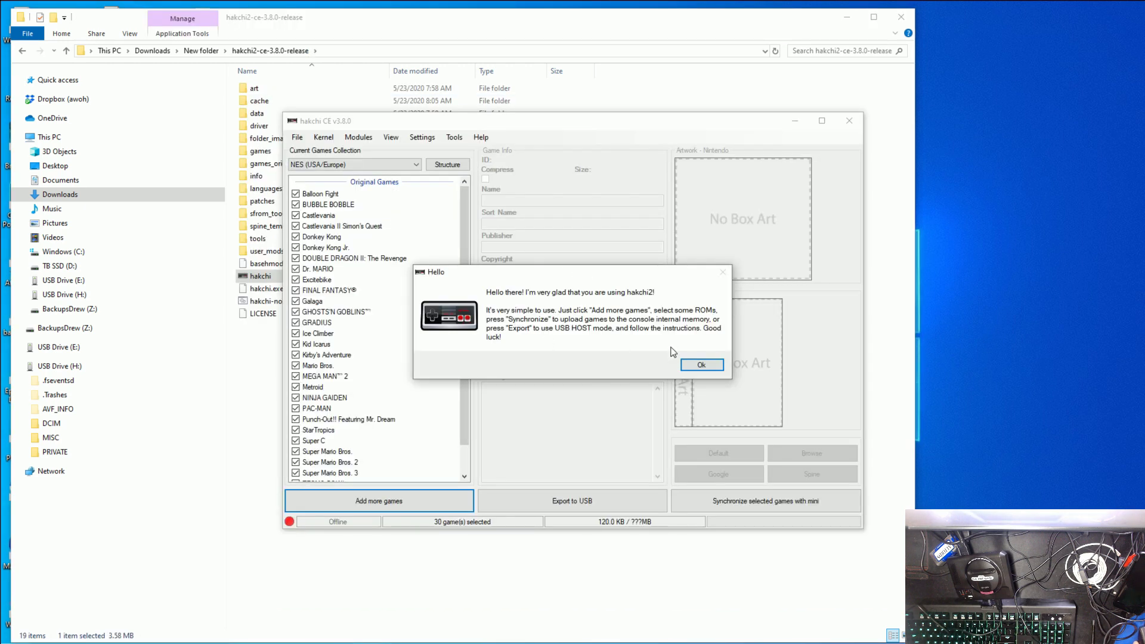
{"action": "left_click", "coordinate": [701, 366]}
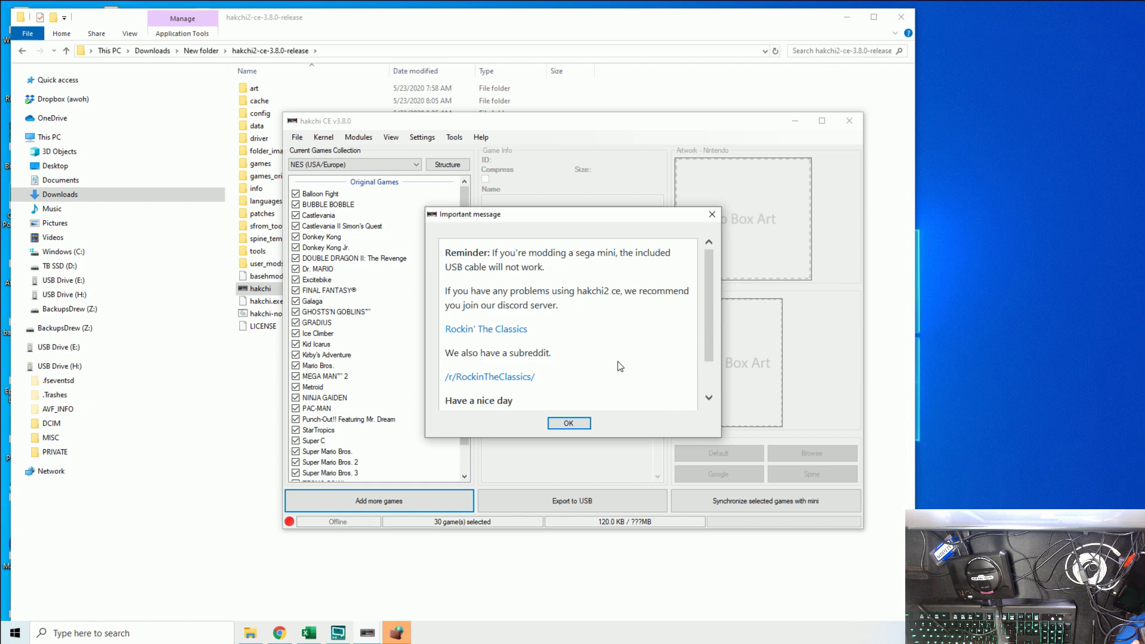
{"action": "left_click", "coordinate": [568, 423]}
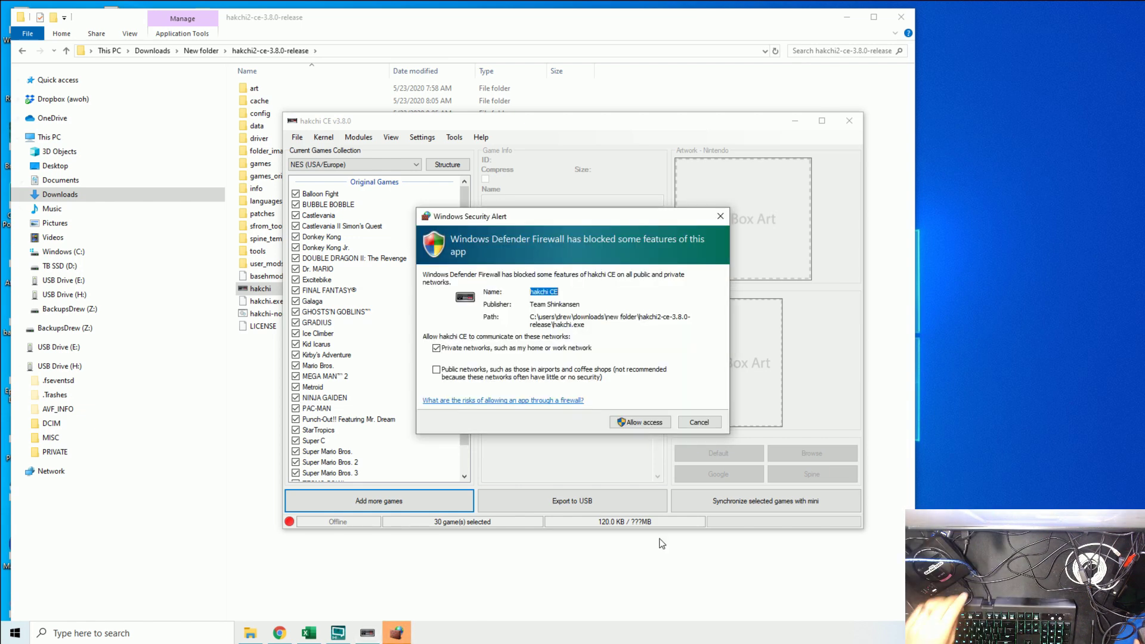
{"action": "left_click", "coordinate": [640, 422]}
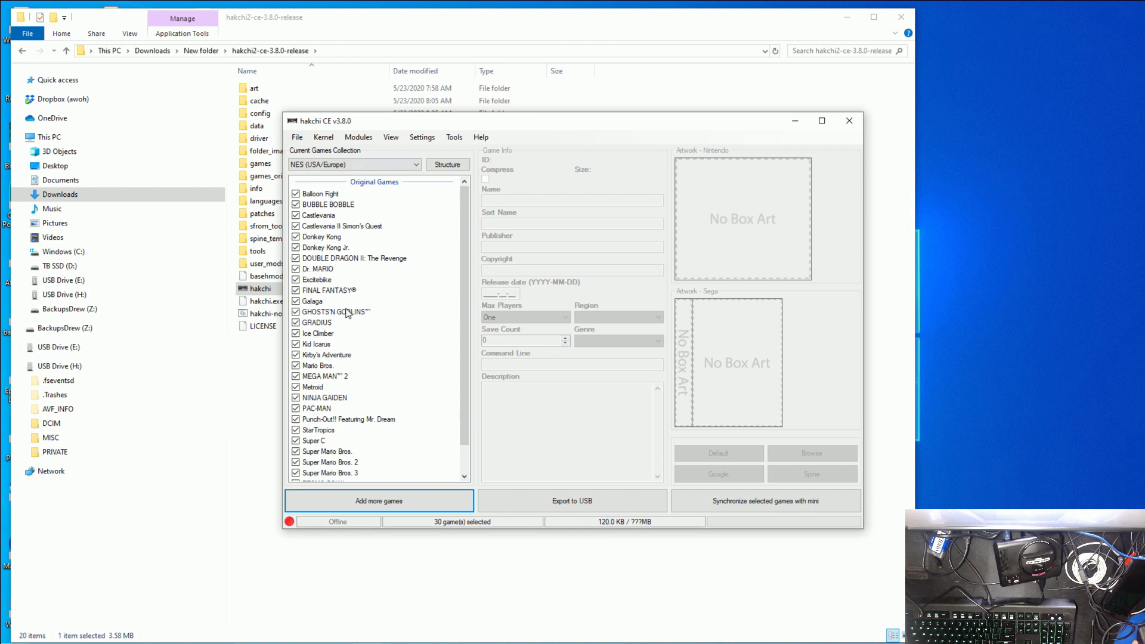
Step: Install the custom kernel onto the Genesis Mini and close the extra New folder window
{"action": "left_click", "coordinate": [323, 137]}
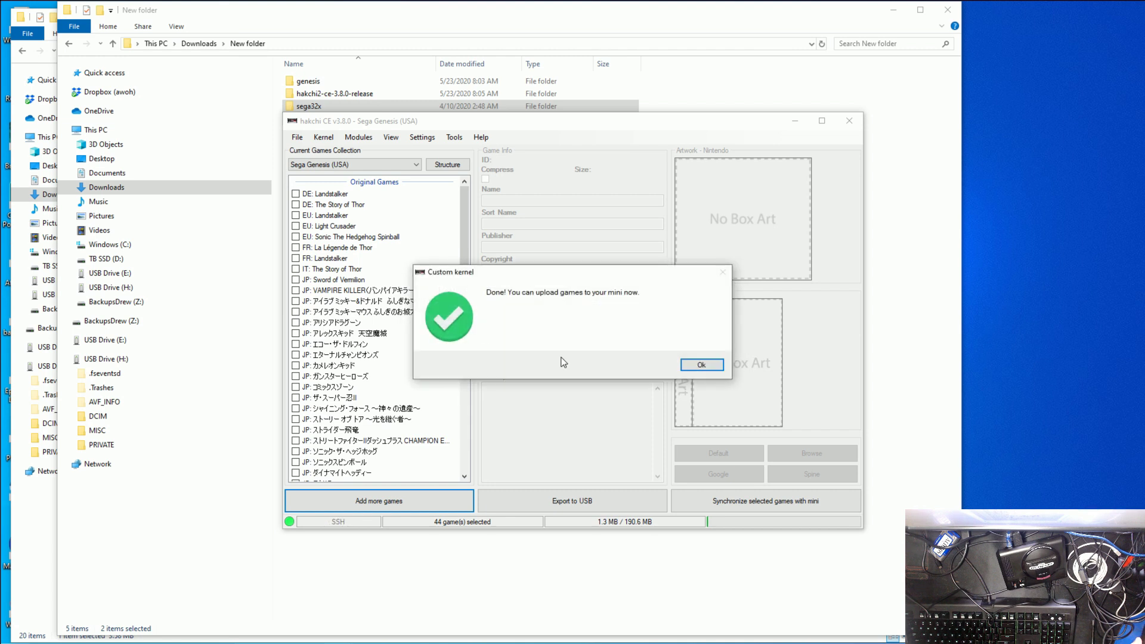
{"action": "left_click", "coordinate": [700, 364]}
{"action": "left_click", "coordinate": [947, 10]}
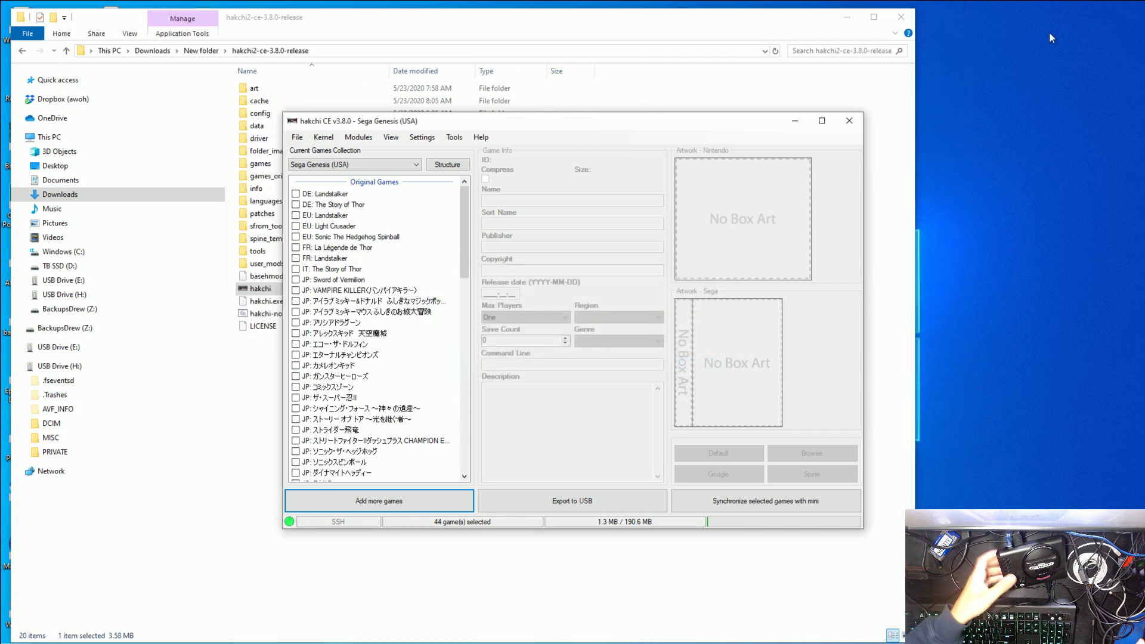
Step: Set View > Original games to Sorted
{"action": "left_click", "coordinate": [359, 137]}
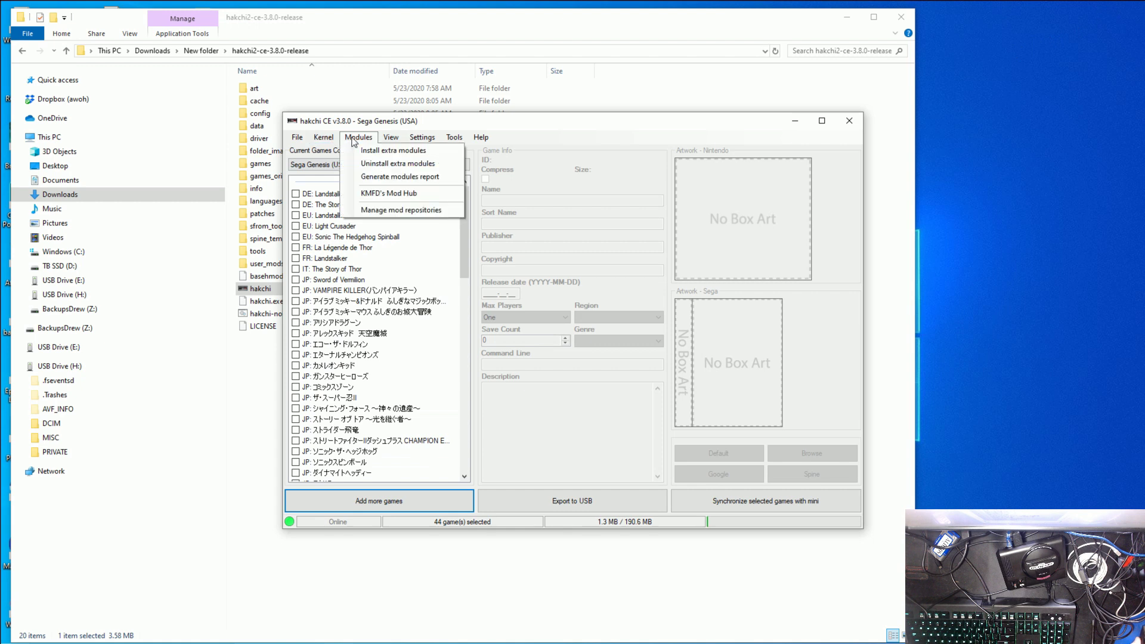
{"action": "mouse_move", "coordinate": [391, 137]}
{"action": "mouse_move", "coordinate": [411, 156]}
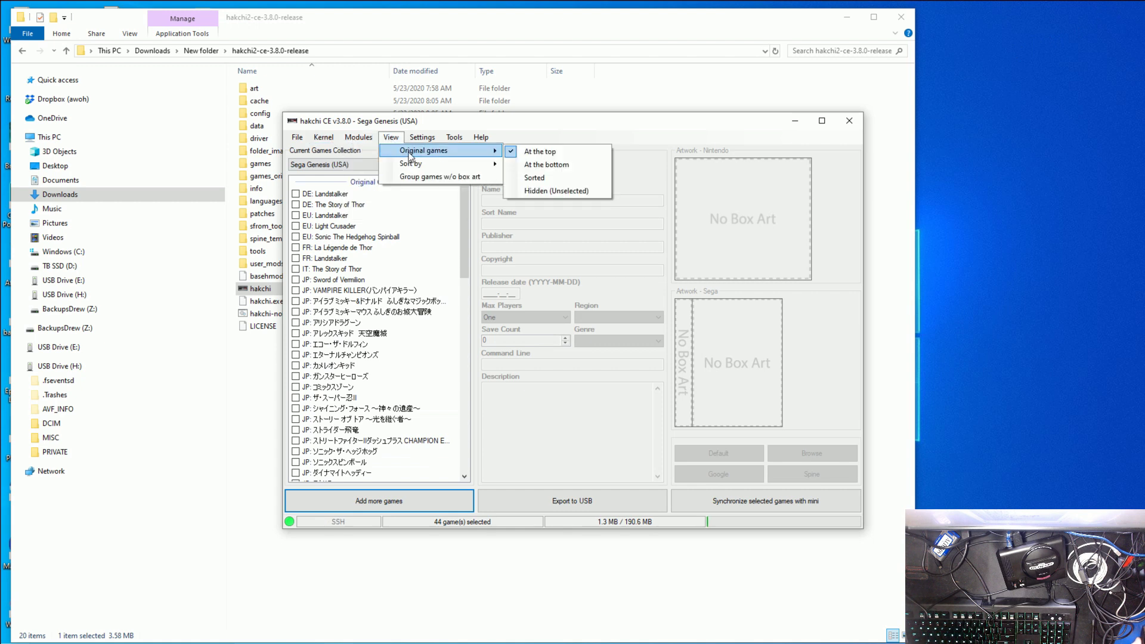
{"action": "left_click", "coordinate": [533, 174]}
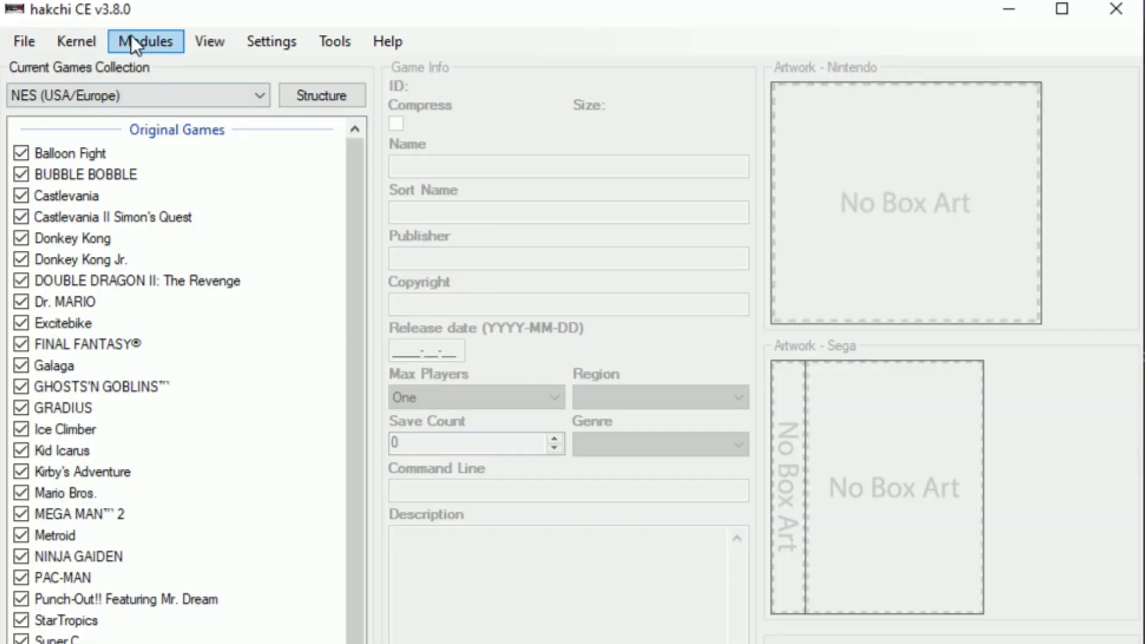
Step: Open KMFD's Mod Hub and review the BIOS modules, from RA BIOS BlueMSX COL to RA MESS Dependencies
{"action": "left_click", "coordinate": [131, 34]}
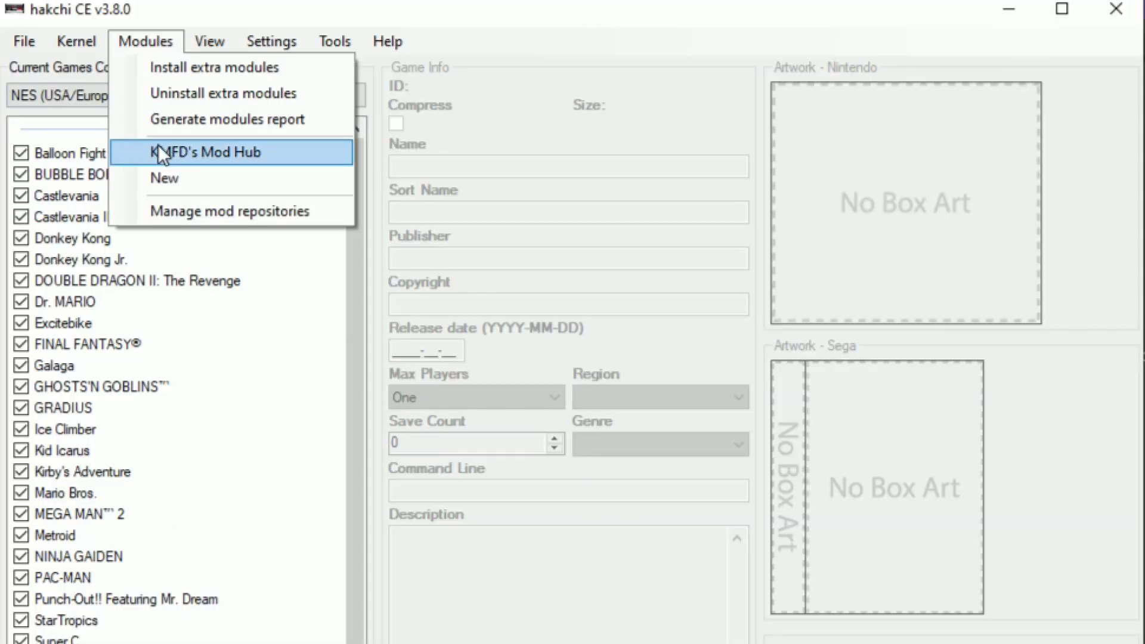
{"action": "left_click", "coordinate": [161, 147]}
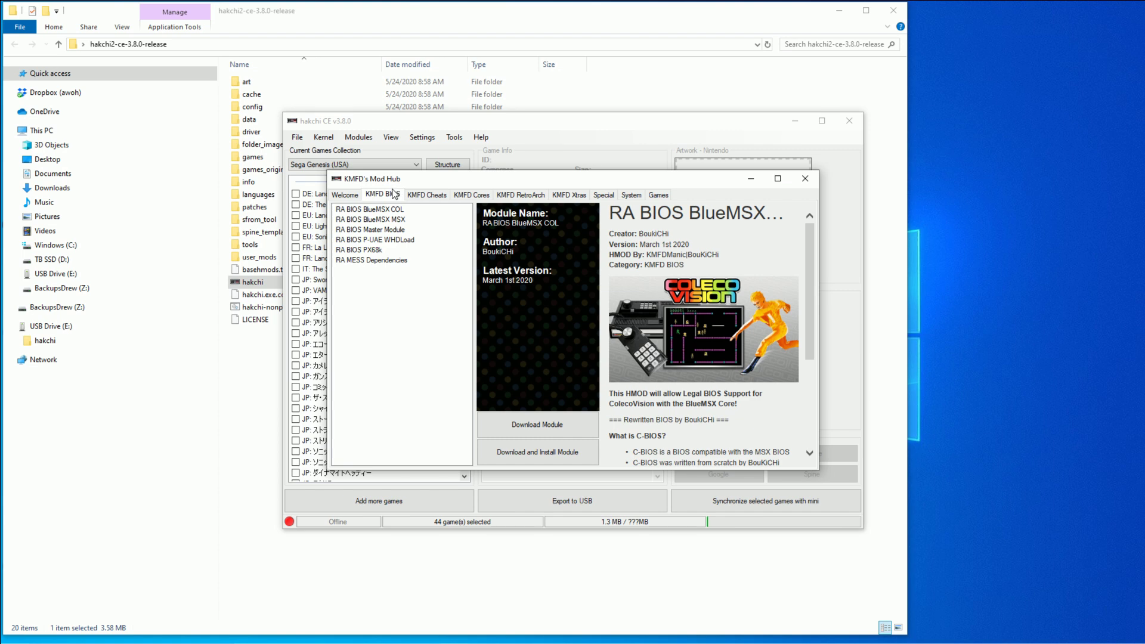
{"action": "left_click", "coordinate": [391, 212]}
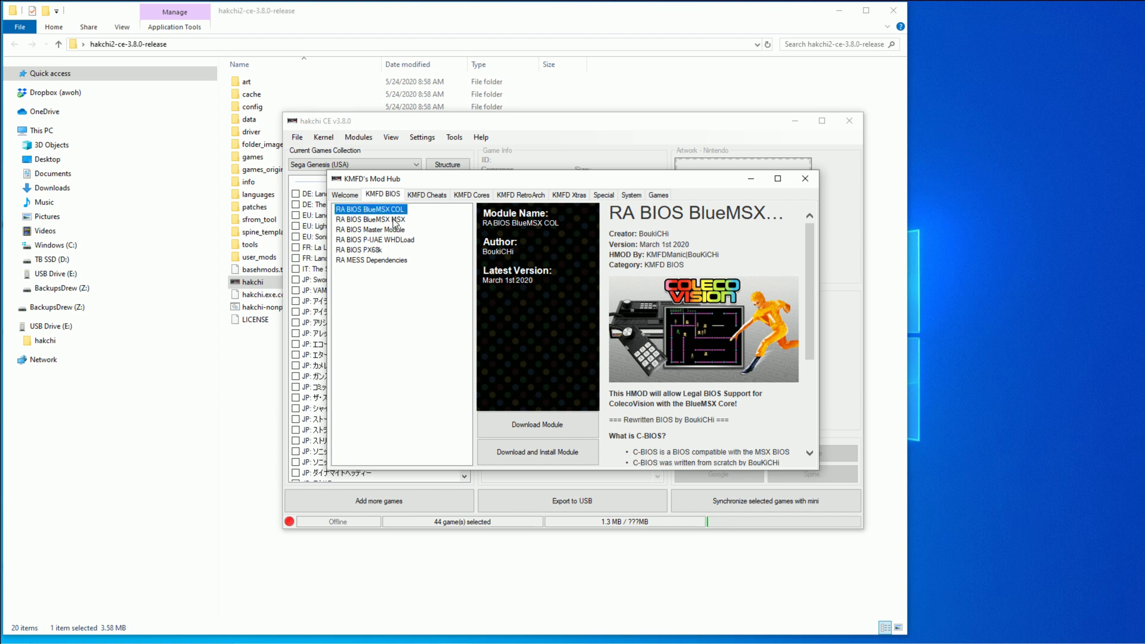
{"action": "scroll", "coordinate": [700, 392], "scroll_direction": "down", "scroll_amount": 1}
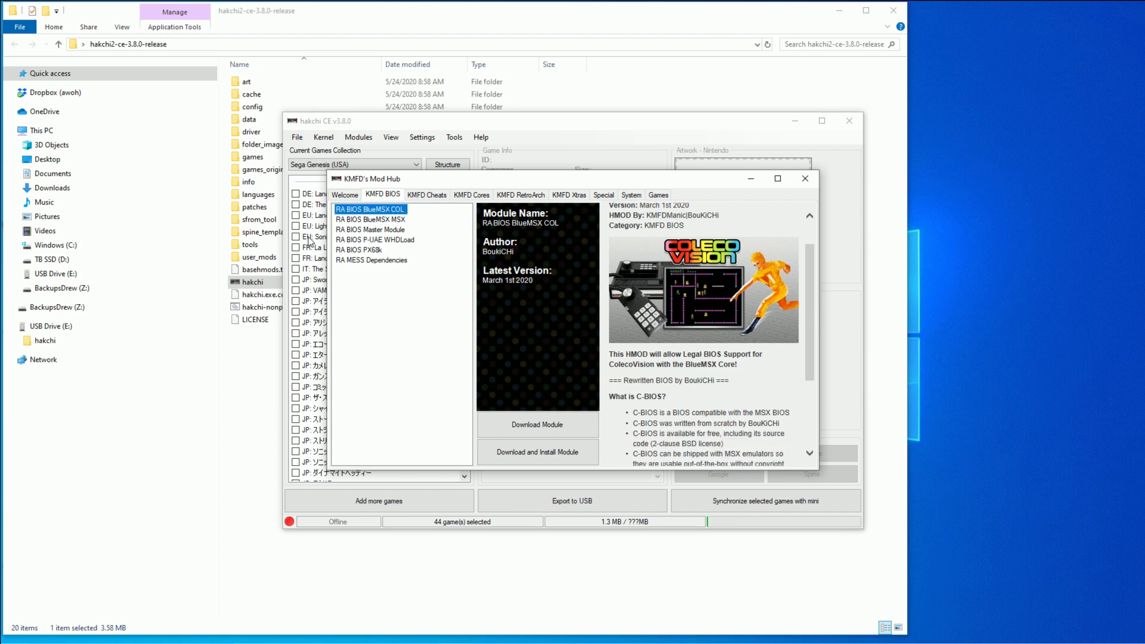
{"action": "left_click", "coordinate": [378, 222]}
{"action": "left_click", "coordinate": [380, 230]}
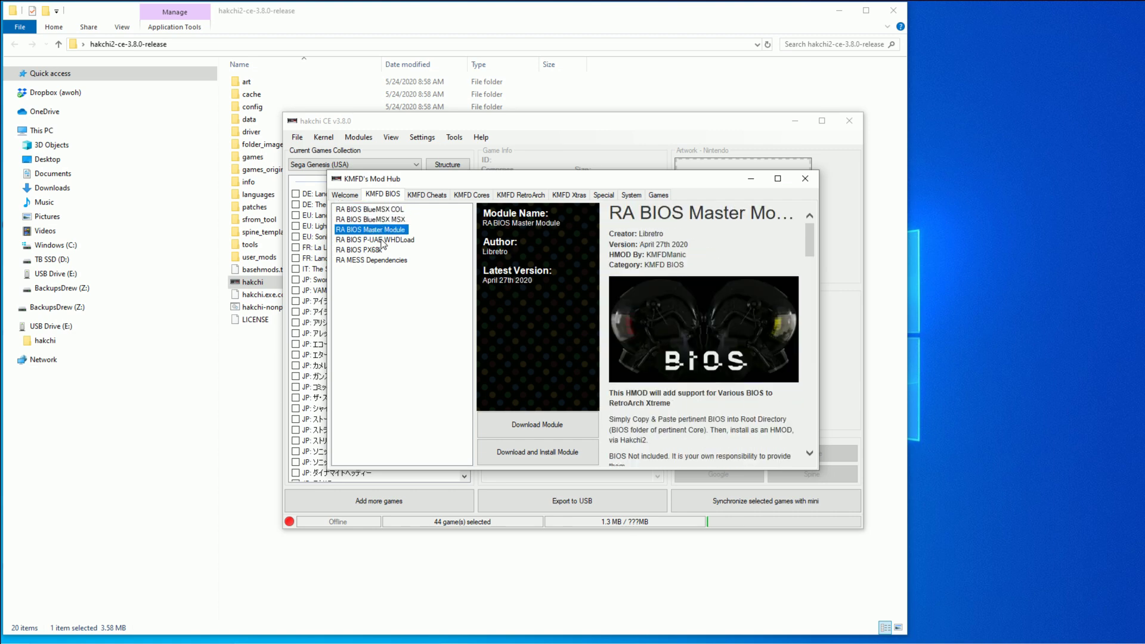
{"action": "left_click", "coordinate": [382, 241]}
{"action": "left_click", "coordinate": [383, 250]}
{"action": "left_click", "coordinate": [385, 262]}
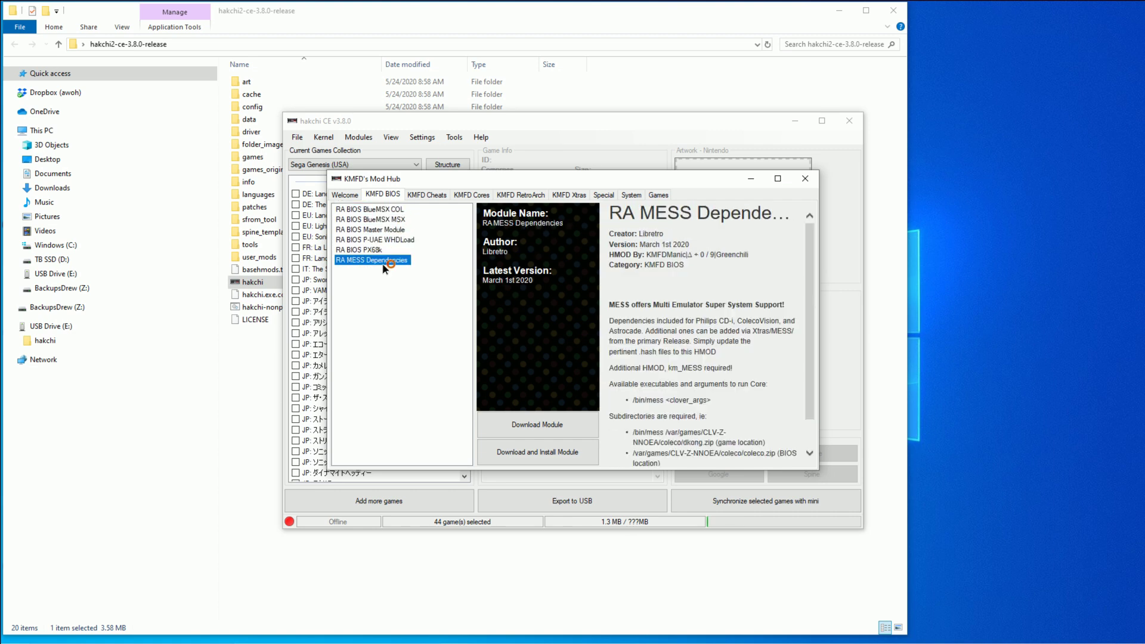
Step: Switch to the cores category and download the Mupen64Plus Next core
{"action": "left_click", "coordinate": [426, 195]}
{"action": "left_click", "coordinate": [471, 197]}
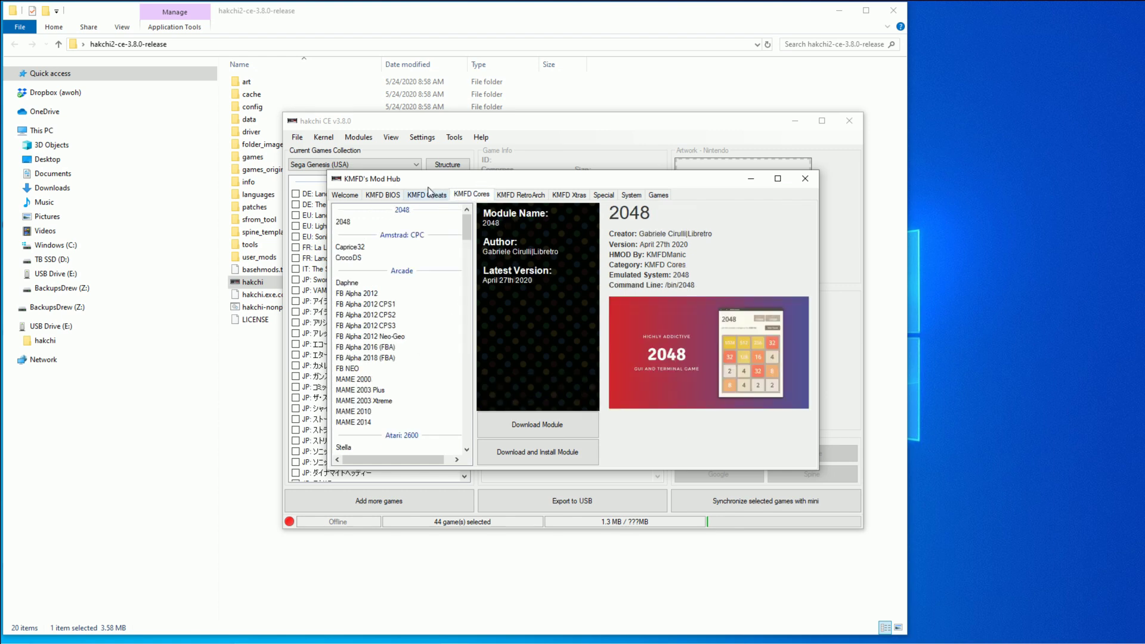
{"action": "scroll", "coordinate": [409, 295], "scroll_direction": "down", "scroll_amount": 5}
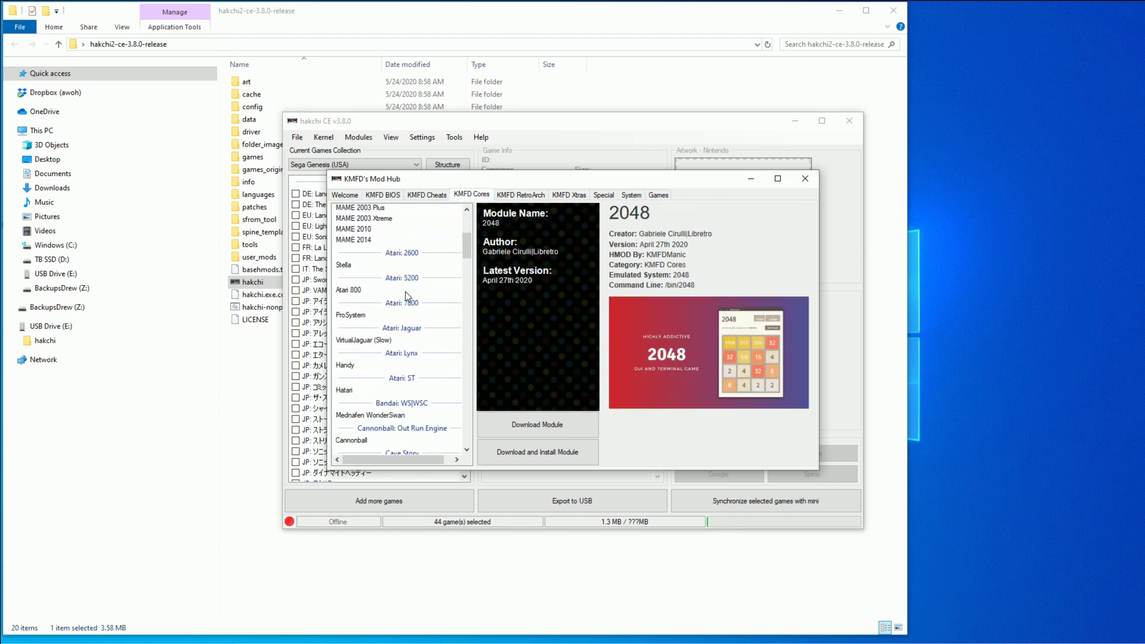
{"action": "scroll", "coordinate": [412, 408], "scroll_direction": "down", "scroll_amount": 1}
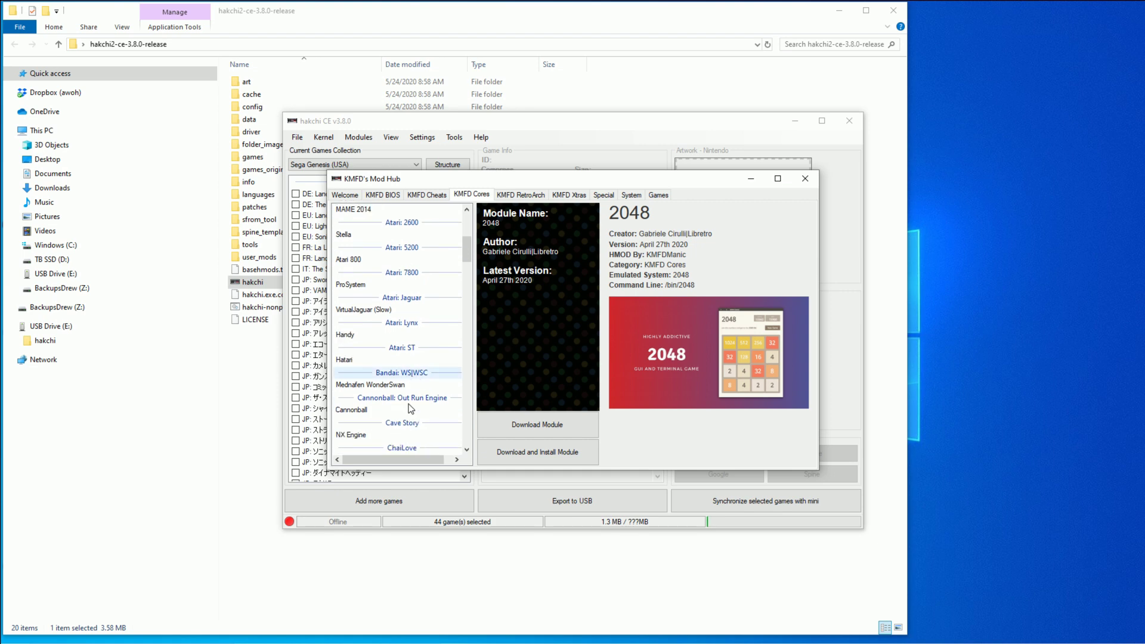
{"action": "scroll", "coordinate": [411, 408], "scroll_direction": "down", "scroll_amount": 4}
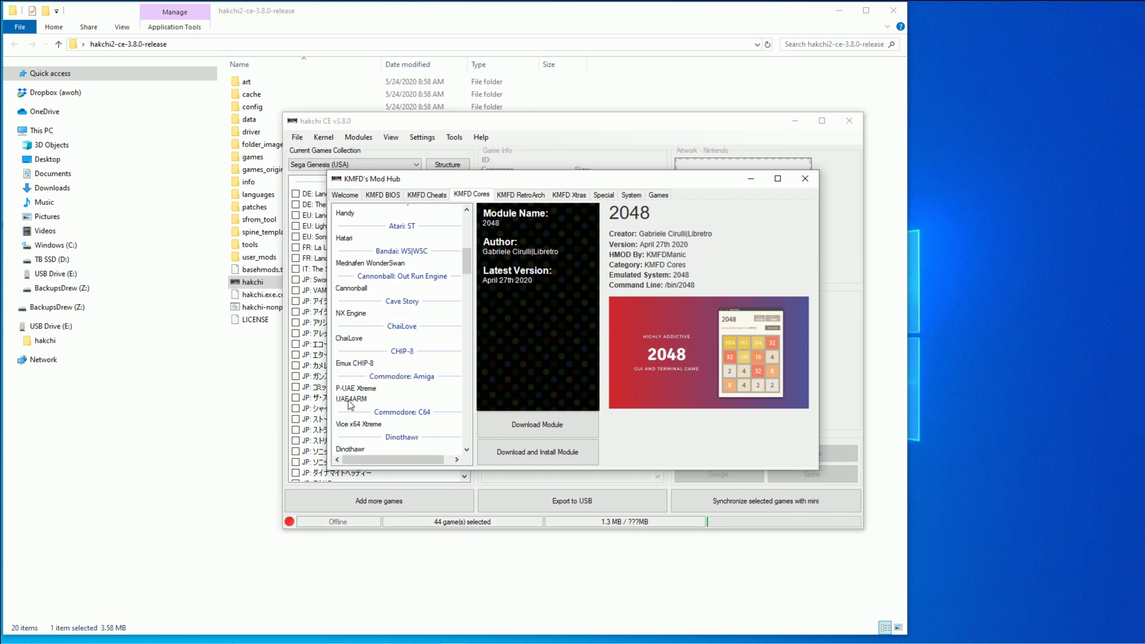
{"action": "scroll", "coordinate": [350, 405], "scroll_direction": "down", "scroll_amount": 10}
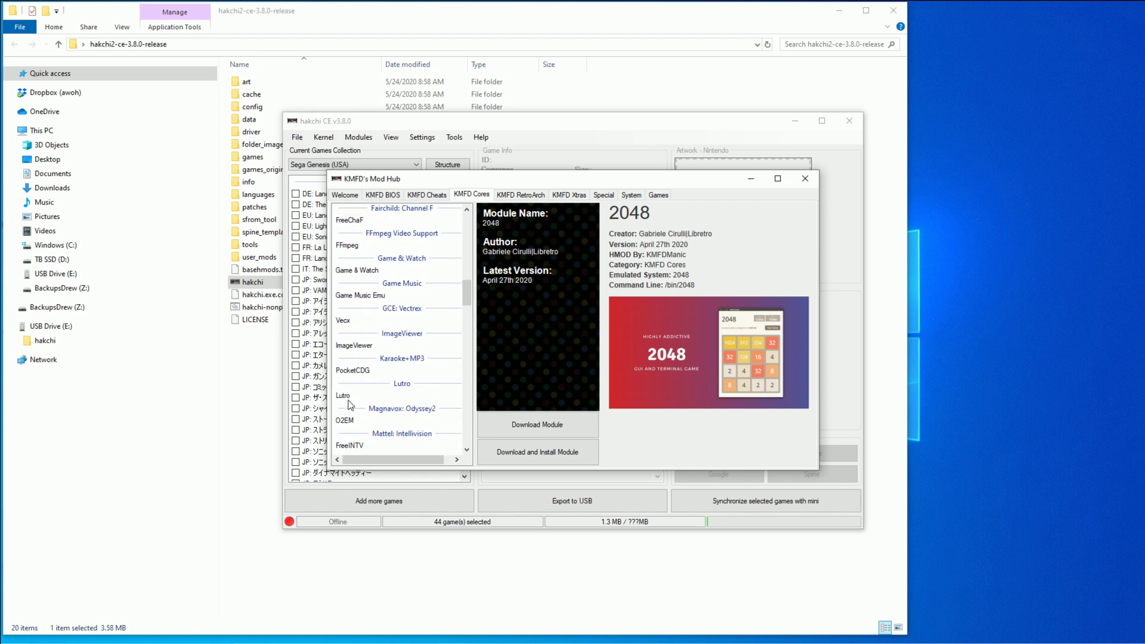
{"action": "scroll", "coordinate": [349, 406], "scroll_direction": "down", "scroll_amount": 4}
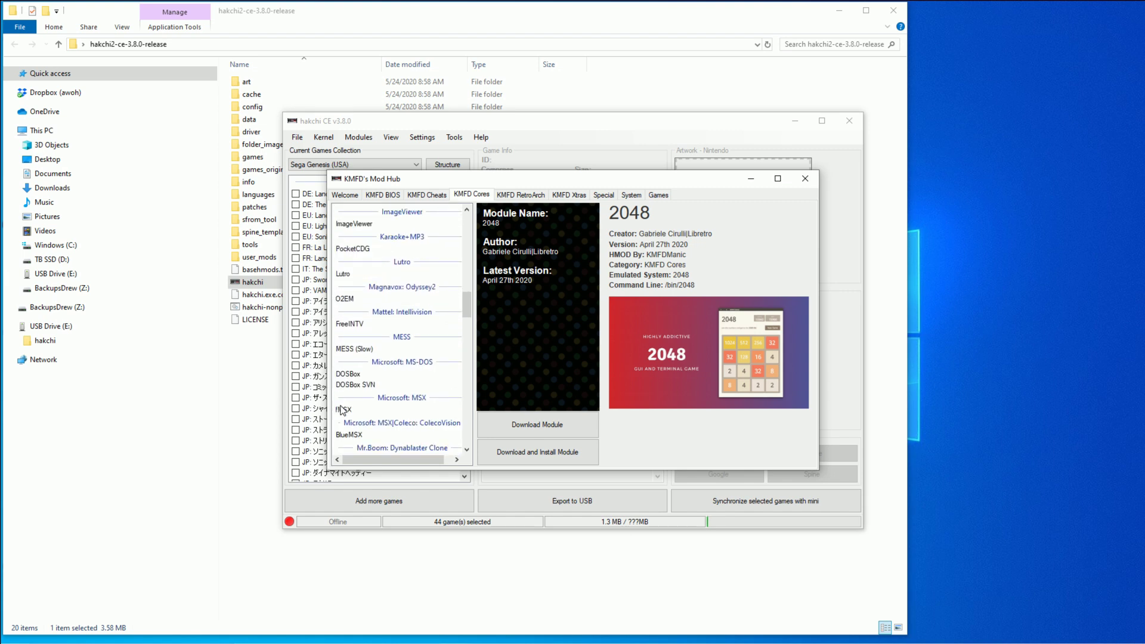
{"action": "scroll", "coordinate": [340, 412], "scroll_direction": "down", "scroll_amount": 4}
{"action": "scroll", "coordinate": [344, 409], "scroll_direction": "down", "scroll_amount": 5}
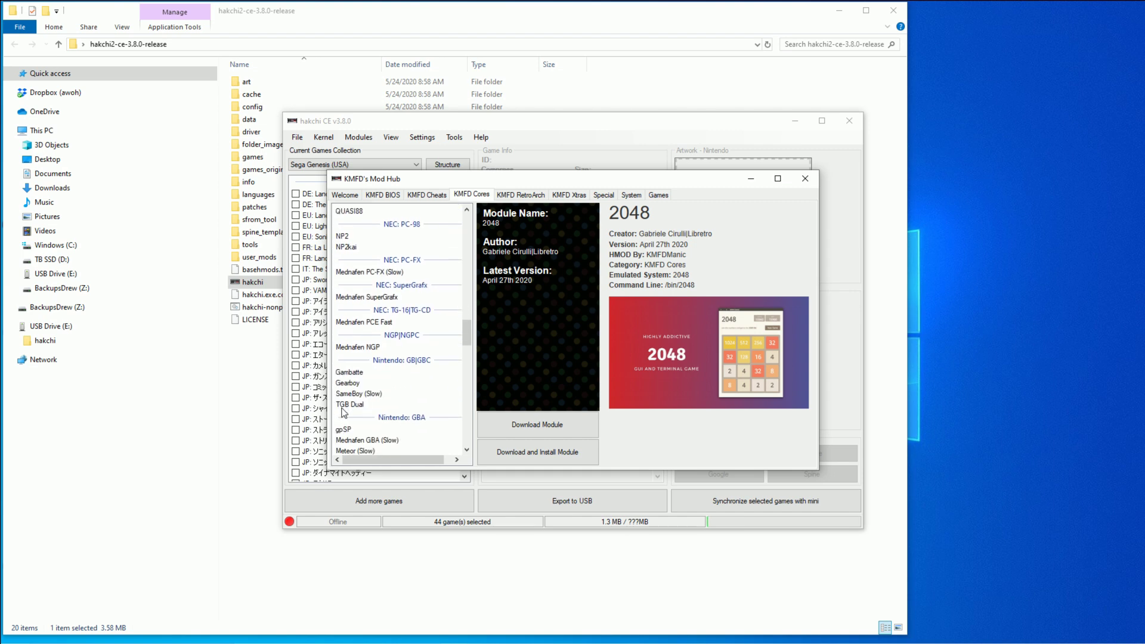
{"action": "scroll", "coordinate": [342, 414], "scroll_direction": "down", "scroll_amount": 2}
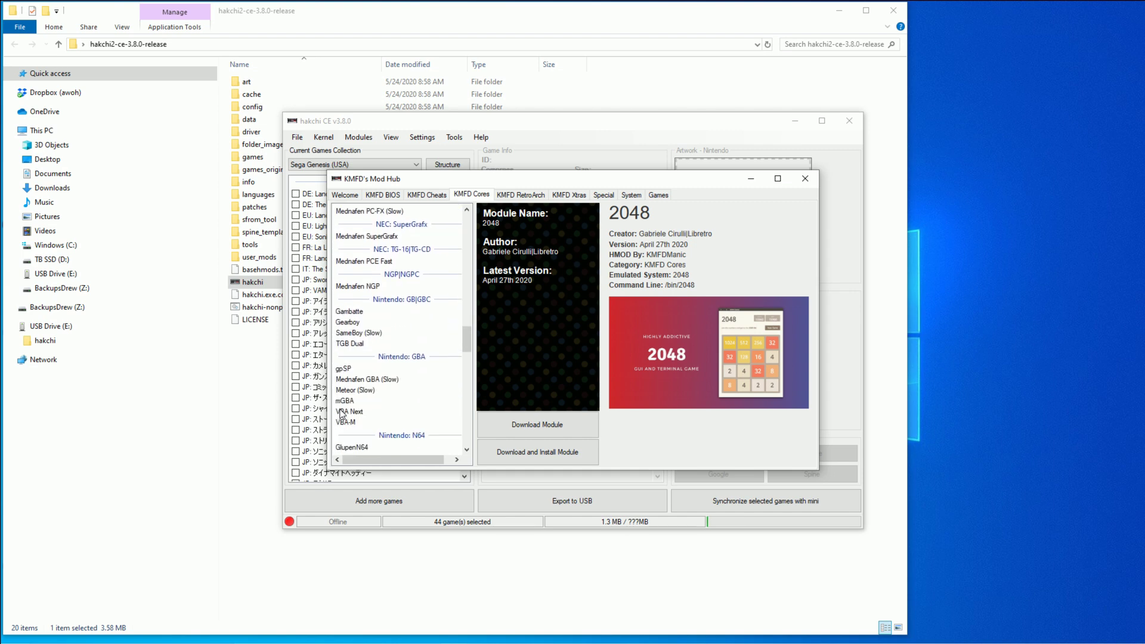
{"action": "scroll", "coordinate": [341, 416], "scroll_direction": "down", "scroll_amount": 1}
{"action": "scroll", "coordinate": [358, 402], "scroll_direction": "down", "scroll_amount": 2}
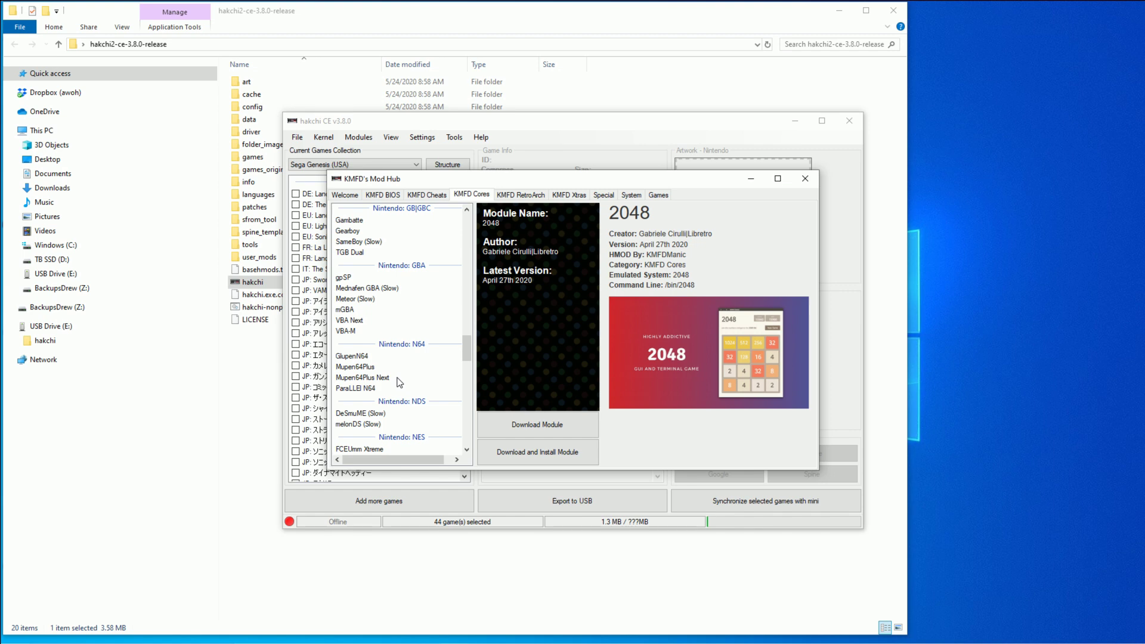
{"action": "left_click", "coordinate": [380, 378]}
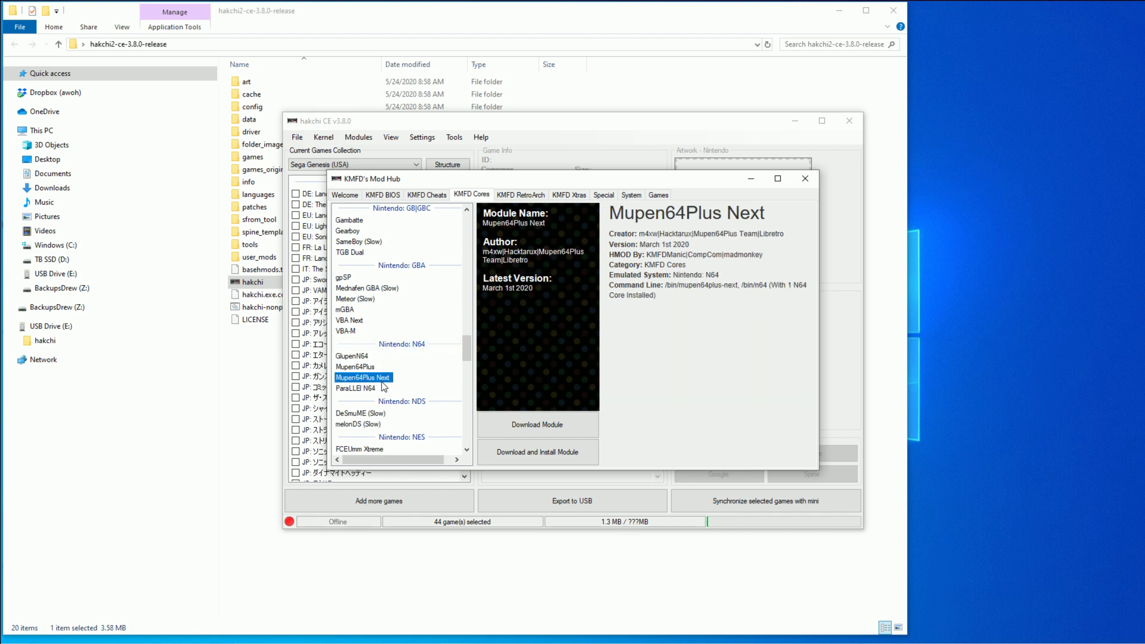
{"action": "scroll", "coordinate": [397, 406], "scroll_direction": "down", "scroll_amount": 1}
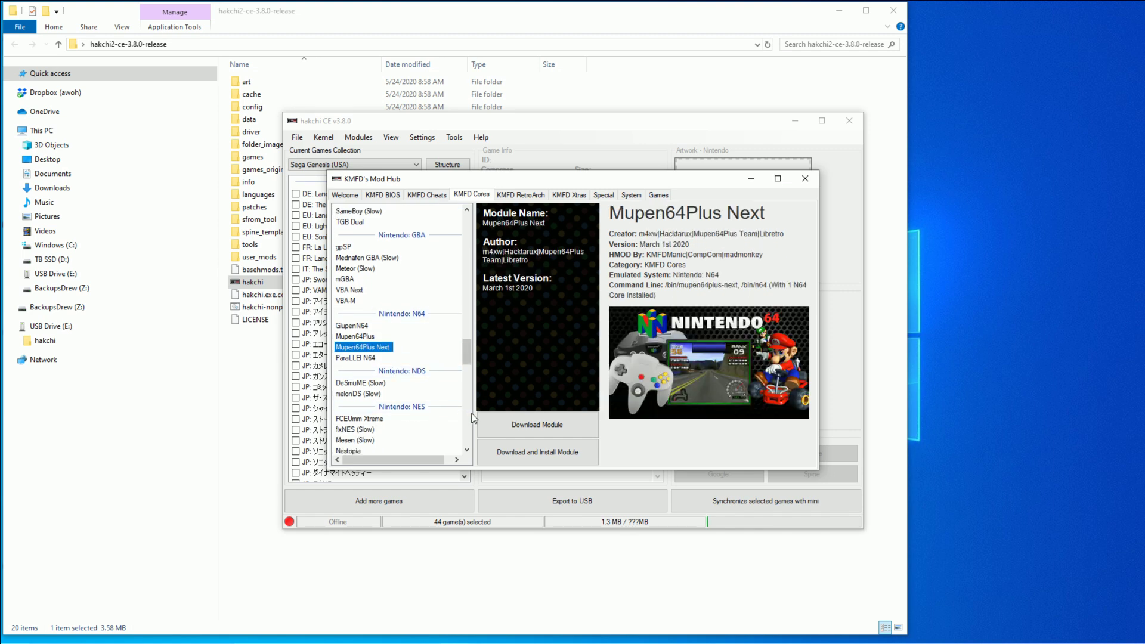
{"action": "left_click", "coordinate": [532, 432]}
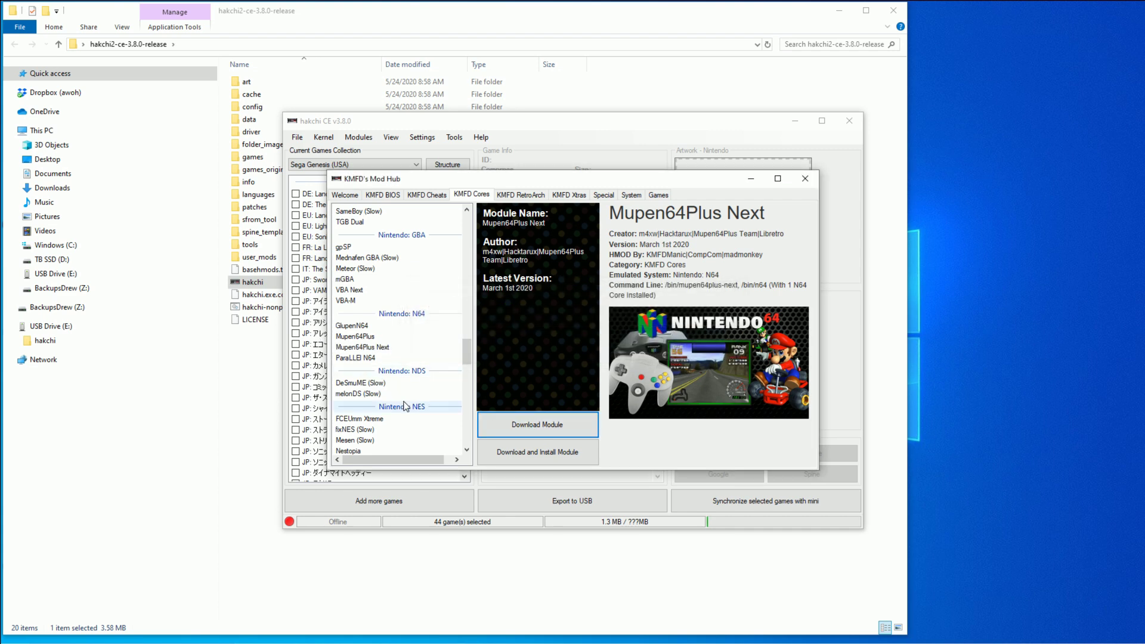
Step: Download the Nestopia and Snes9x2018 core modules
{"action": "scroll", "coordinate": [404, 406], "scroll_direction": "down", "scroll_amount": 1}
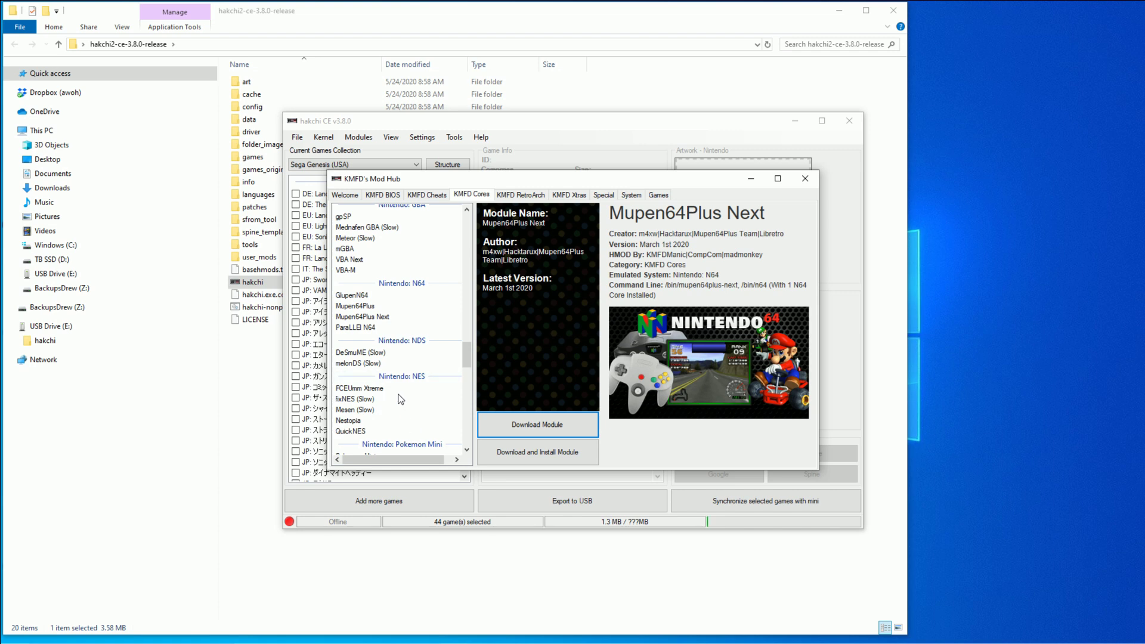
{"action": "scroll", "coordinate": [411, 423], "scroll_direction": "down", "scroll_amount": 1}
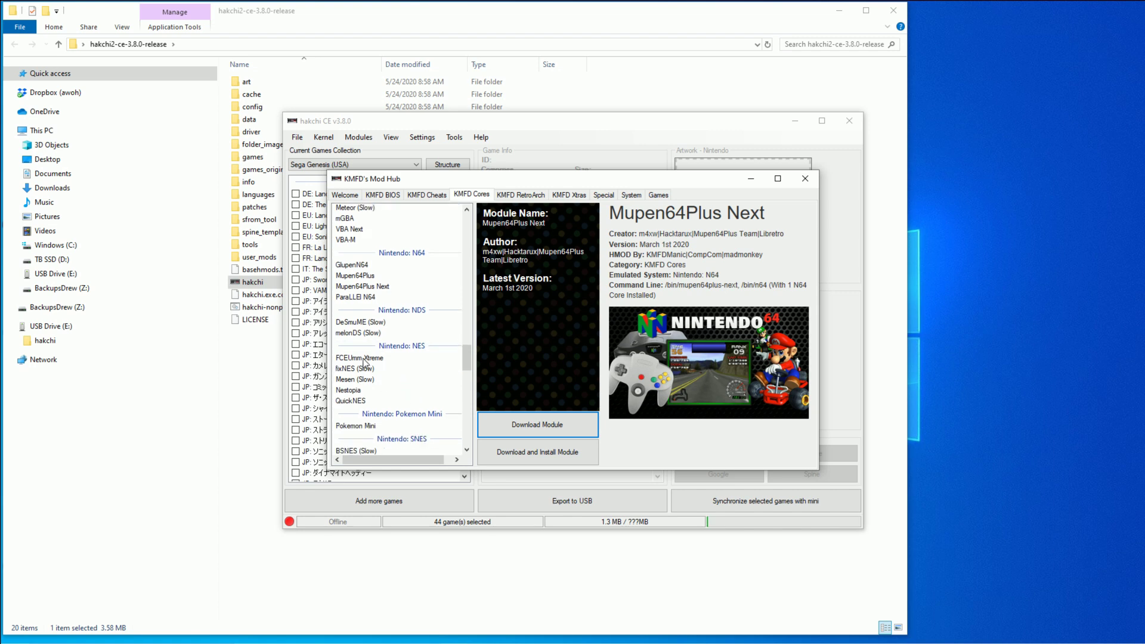
{"action": "left_click", "coordinate": [369, 391]}
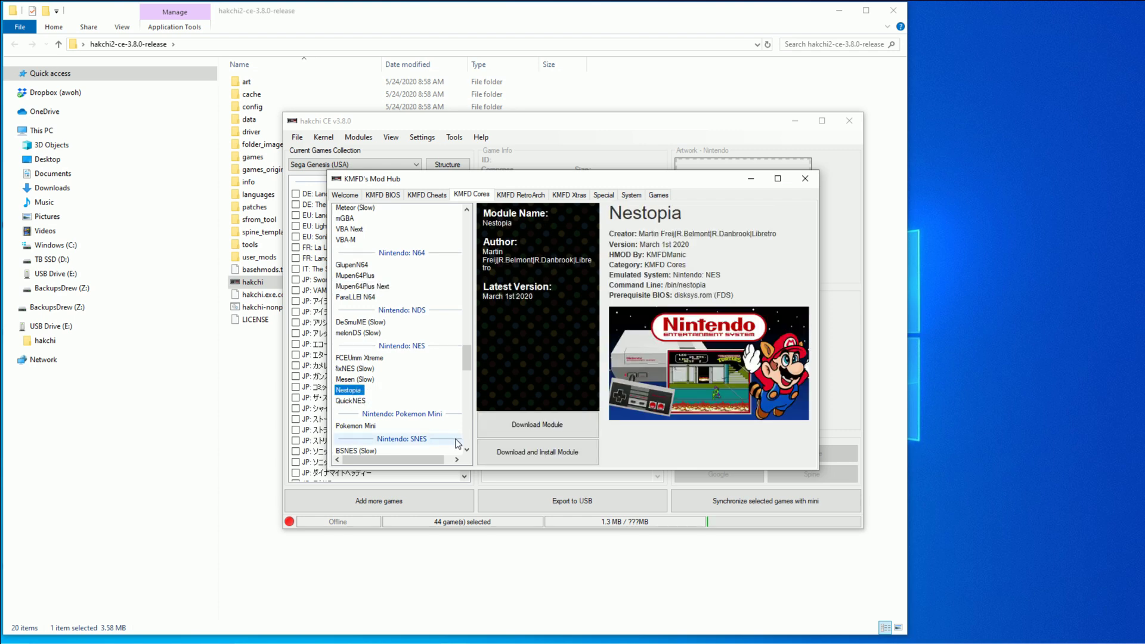
{"action": "left_click", "coordinate": [524, 424]}
{"action": "scroll", "coordinate": [421, 429], "scroll_direction": "down", "scroll_amount": 2}
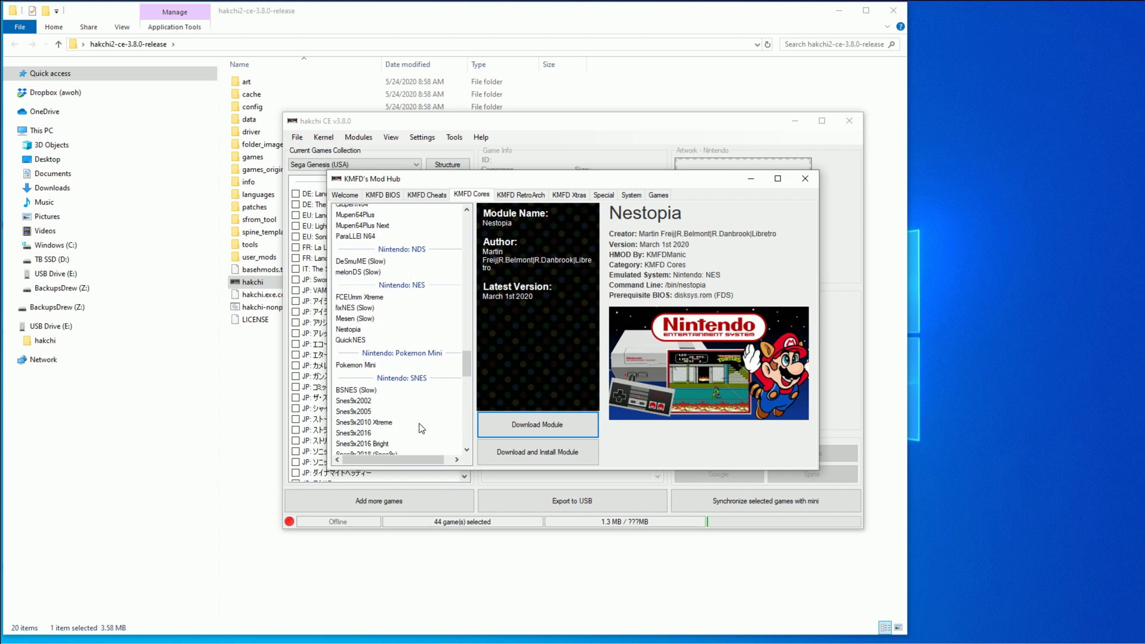
{"action": "scroll", "coordinate": [422, 428], "scroll_direction": "down", "scroll_amount": 1}
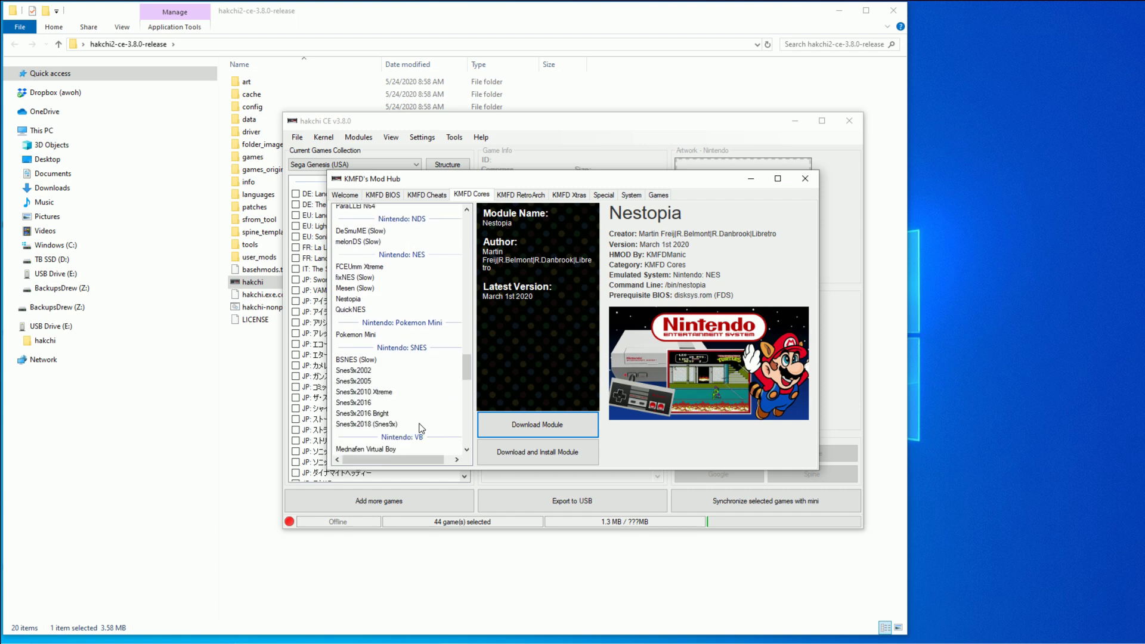
{"action": "left_click", "coordinate": [384, 425]}
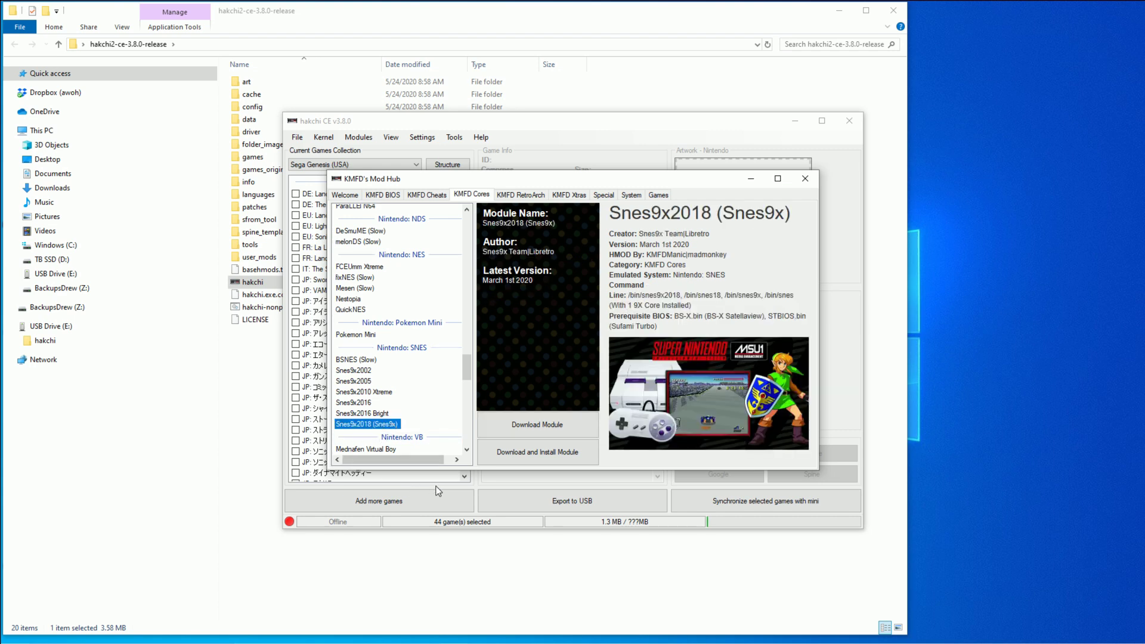
{"action": "left_click", "coordinate": [537, 425]}
Step: Download the PicoDrive and Genesis Xtreme GX core modules
{"action": "scroll", "coordinate": [393, 416], "scroll_direction": "down", "scroll_amount": 2}
{"action": "scroll", "coordinate": [394, 416], "scroll_direction": "down", "scroll_amount": 1}
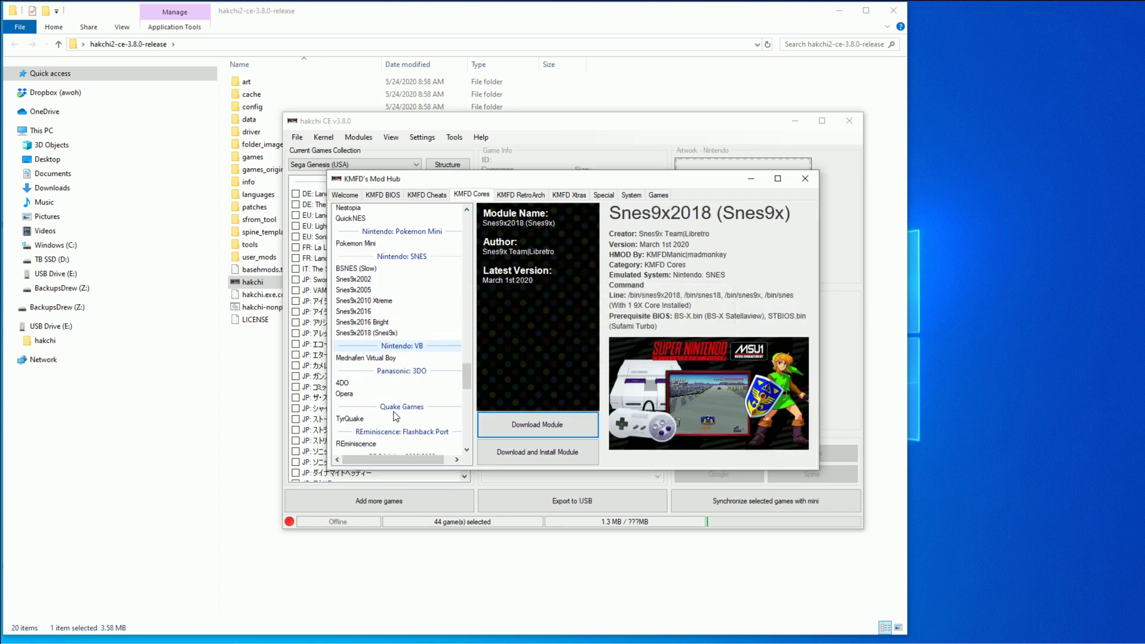
{"action": "scroll", "coordinate": [390, 412], "scroll_direction": "down", "scroll_amount": 2}
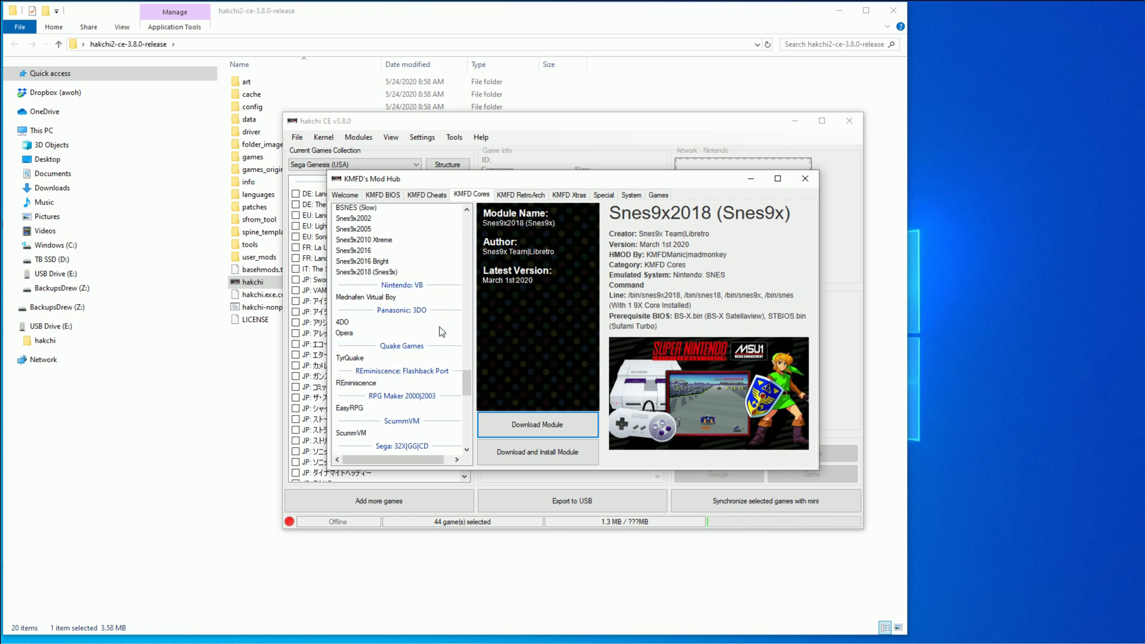
{"action": "scroll", "coordinate": [405, 334], "scroll_direction": "down", "scroll_amount": 2}
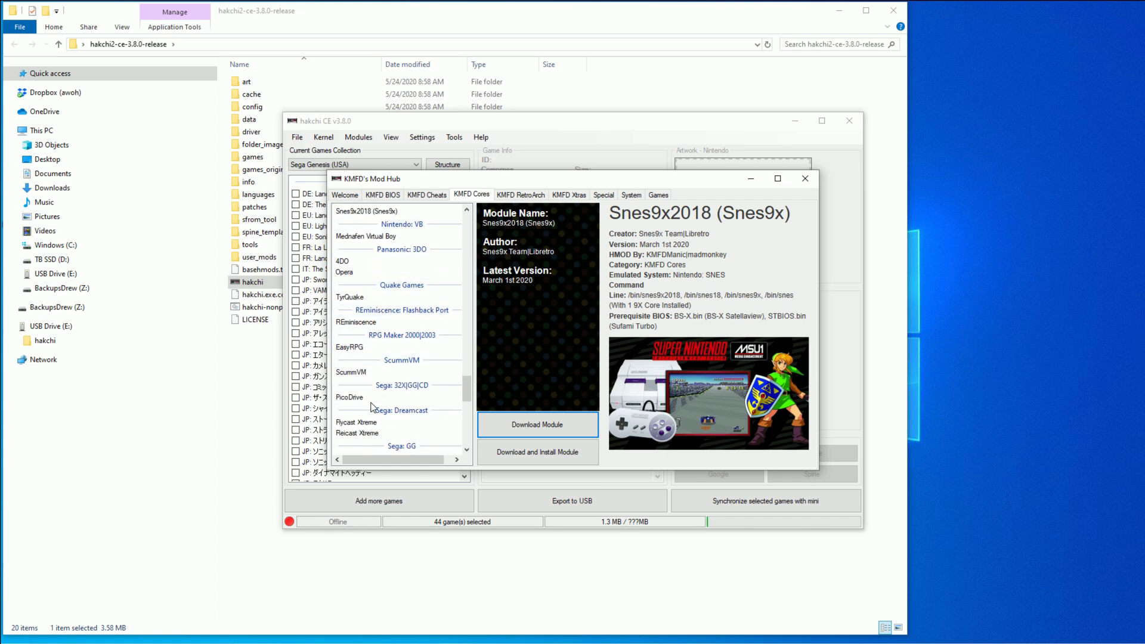
{"action": "left_click", "coordinate": [361, 397]}
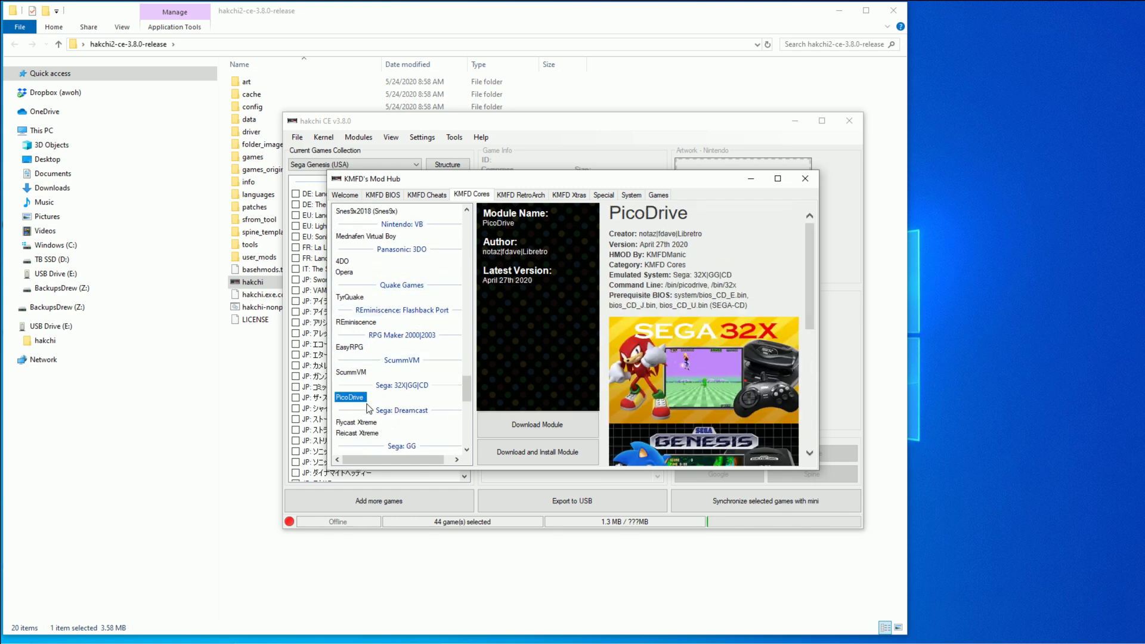
{"action": "left_click", "coordinate": [560, 430]}
{"action": "scroll", "coordinate": [394, 425], "scroll_direction": "down", "scroll_amount": 2}
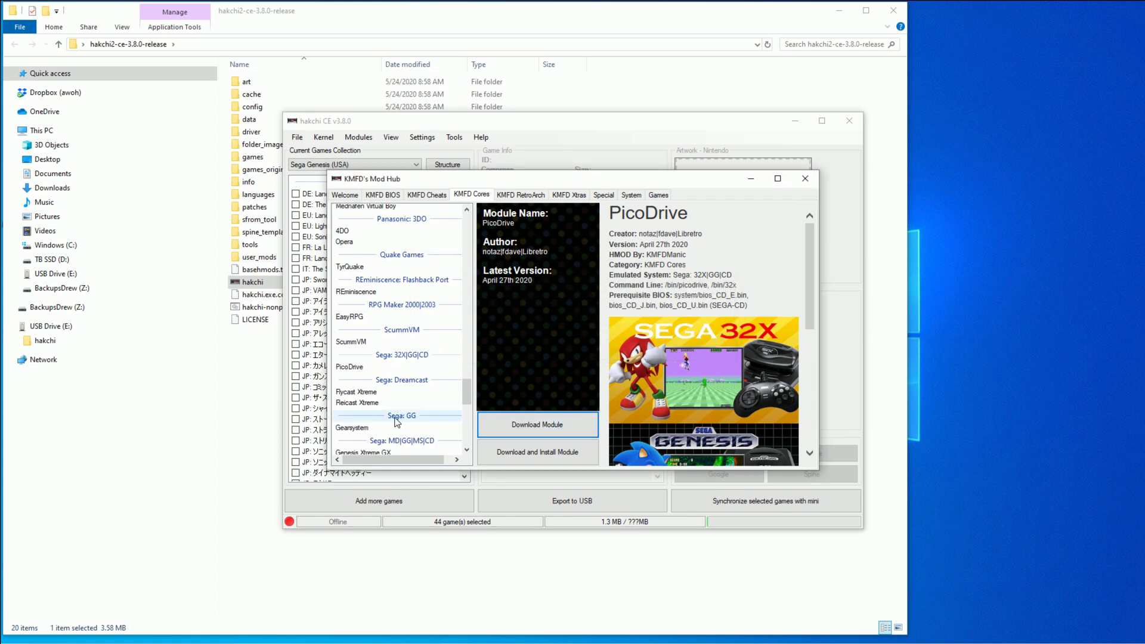
{"action": "left_click", "coordinate": [393, 422]}
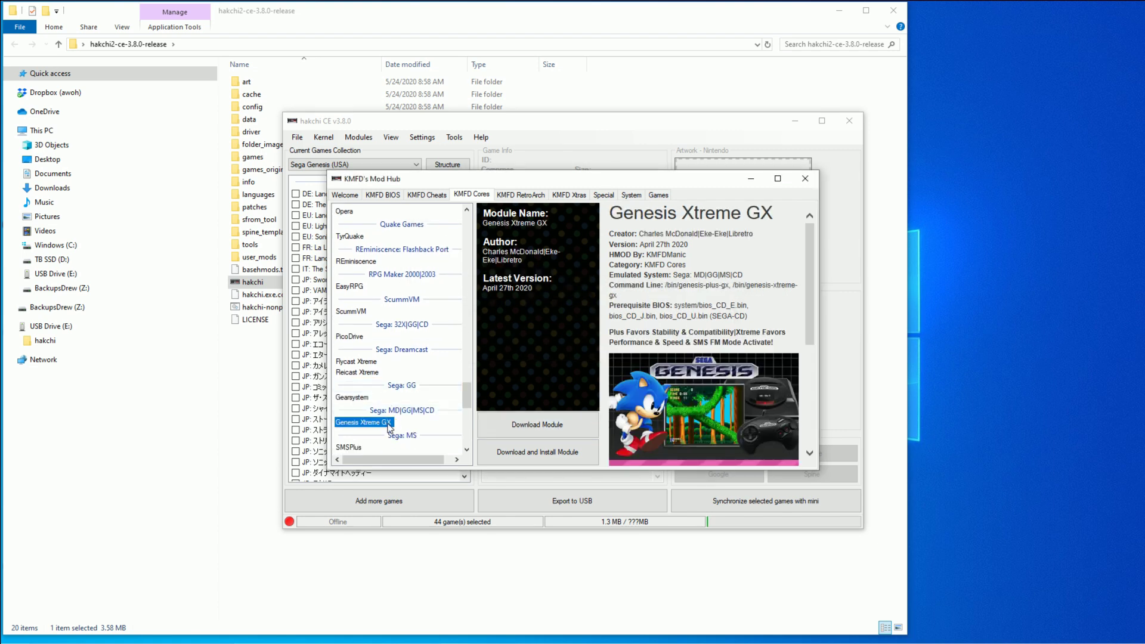
{"action": "left_click", "coordinate": [540, 427]}
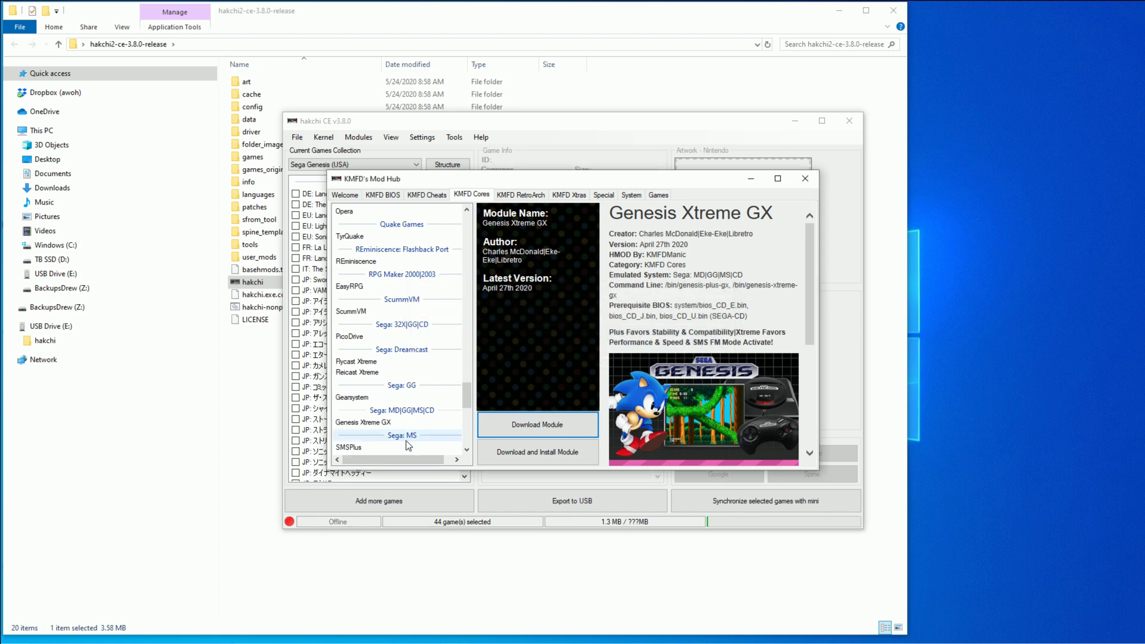
Step: Compare the PCSX ReARMed Neon and PCSX1 cores, then download PCSX ReARMed Neon
{"action": "scroll", "coordinate": [397, 444], "scroll_direction": "down", "scroll_amount": 2}
{"action": "scroll", "coordinate": [406, 445], "scroll_direction": "down", "scroll_amount": 6}
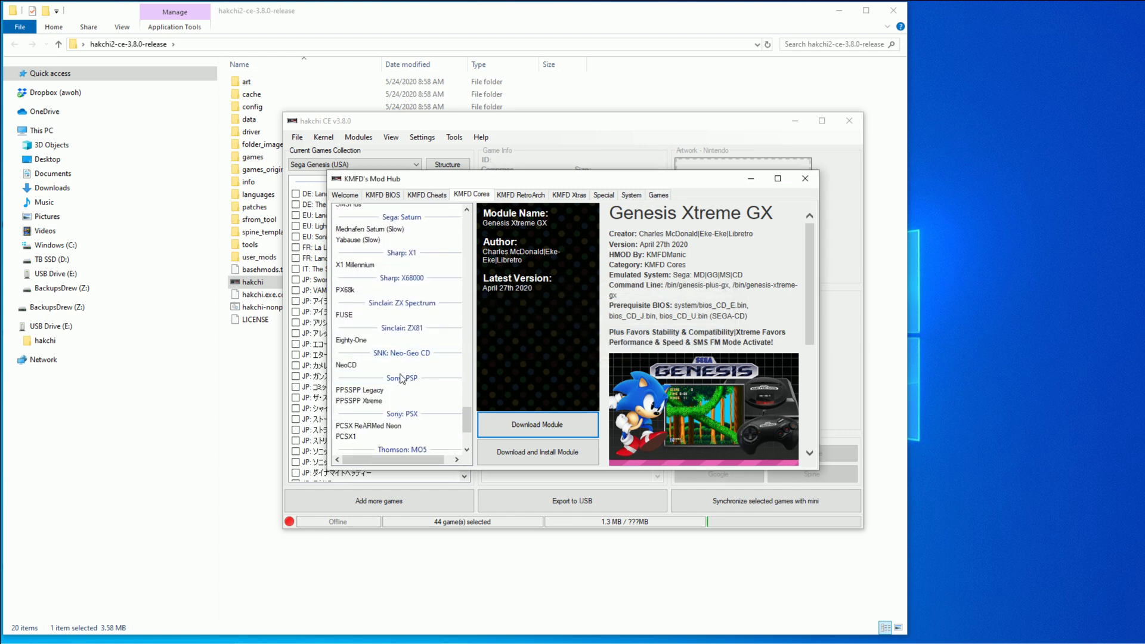
{"action": "scroll", "coordinate": [421, 442], "scroll_direction": "down", "scroll_amount": 1}
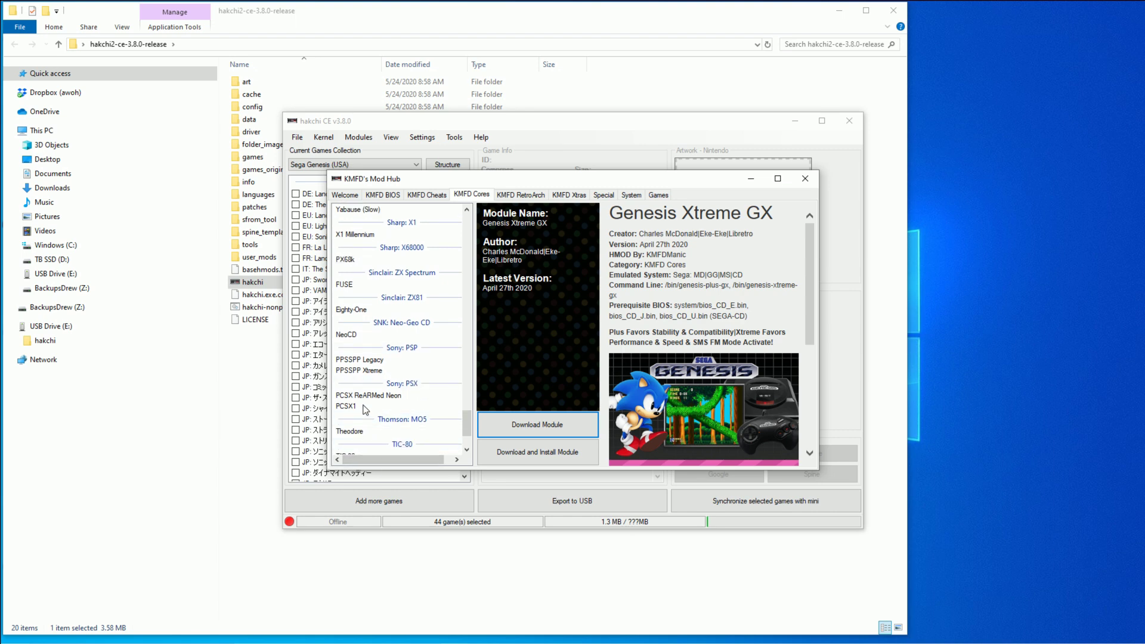
{"action": "scroll", "coordinate": [384, 417], "scroll_direction": "down", "scroll_amount": 2}
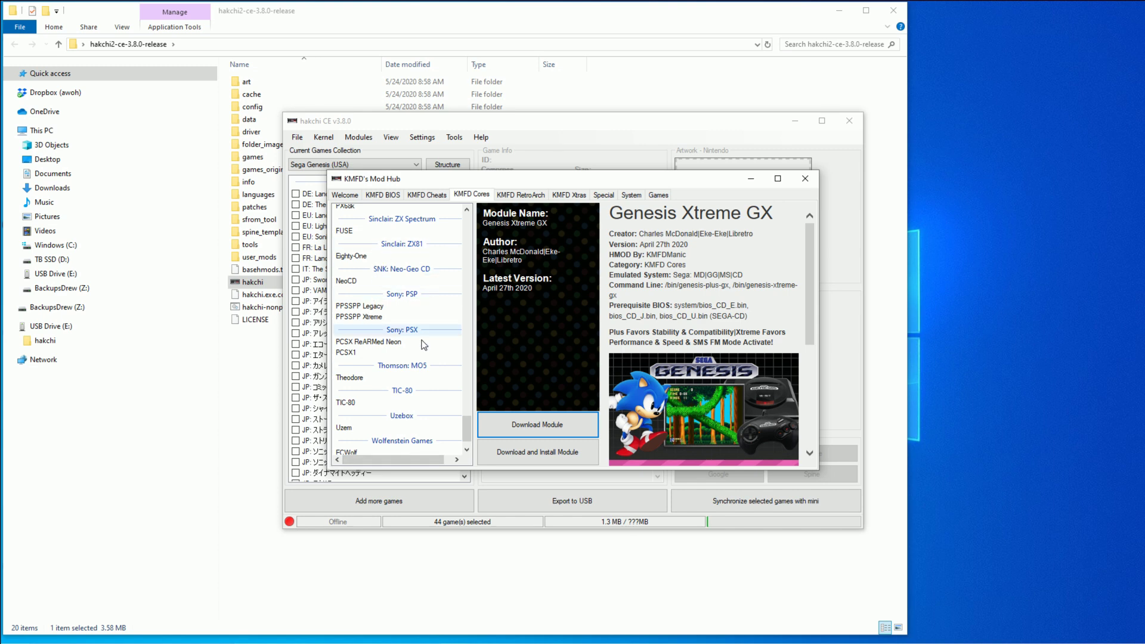
{"action": "left_click", "coordinate": [371, 343]}
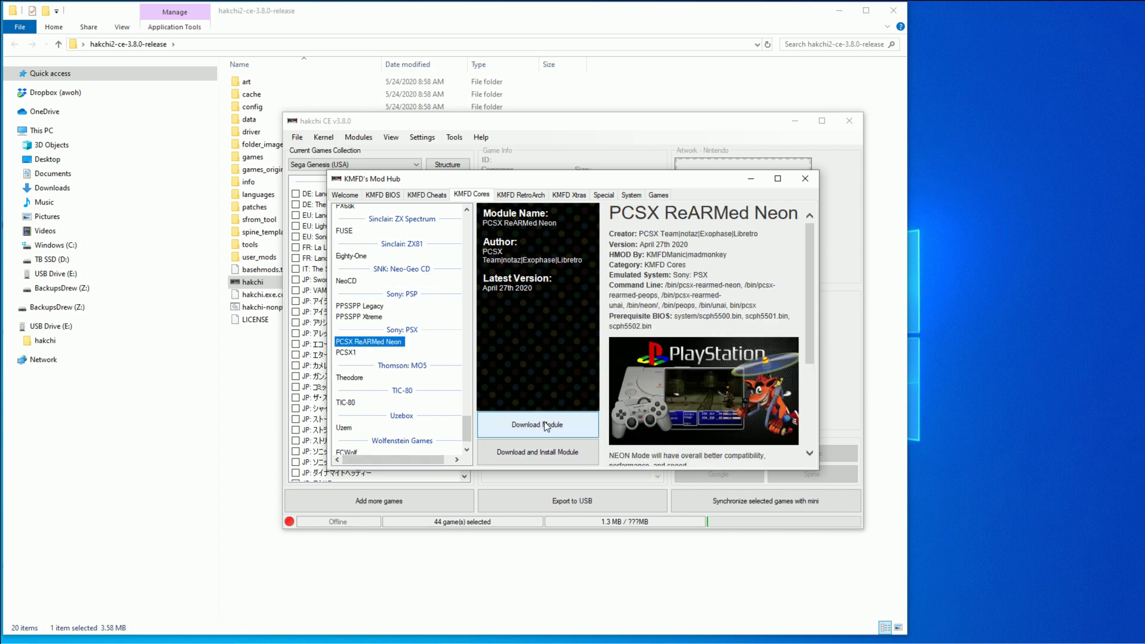
{"action": "left_click", "coordinate": [348, 354]}
{"action": "left_click", "coordinate": [352, 343]}
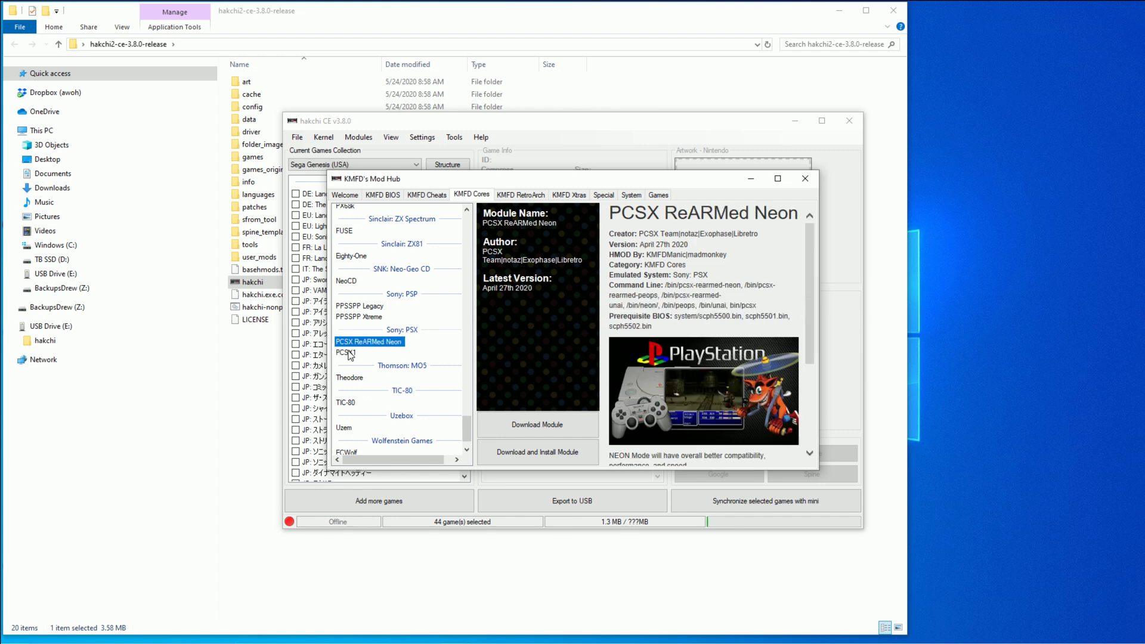
{"action": "left_click", "coordinate": [350, 353]}
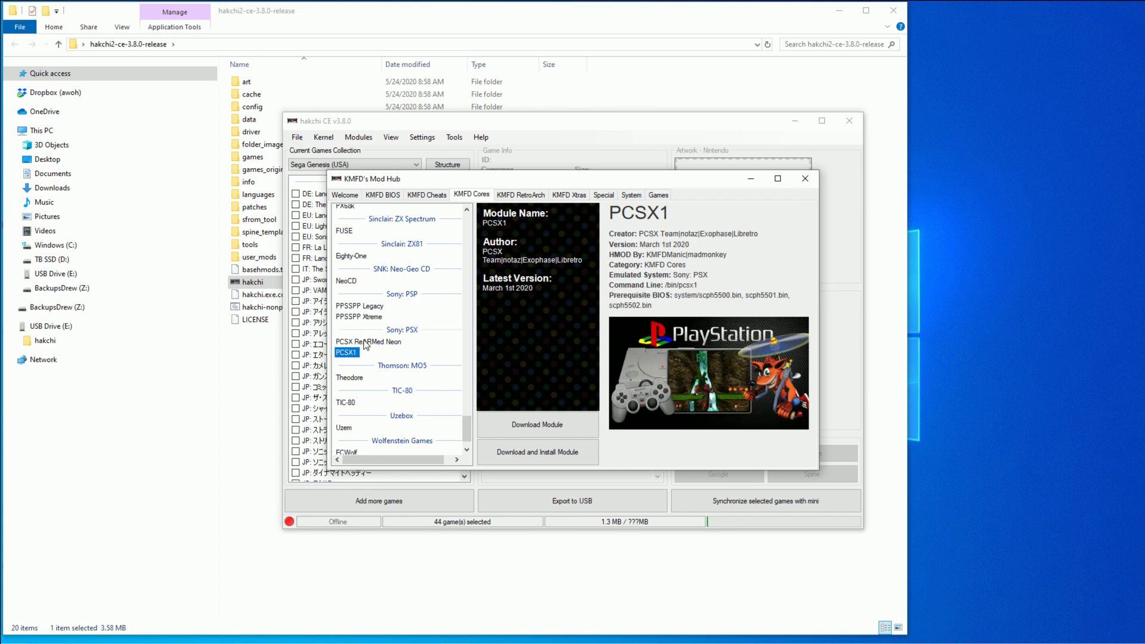
{"action": "left_click", "coordinate": [365, 343]}
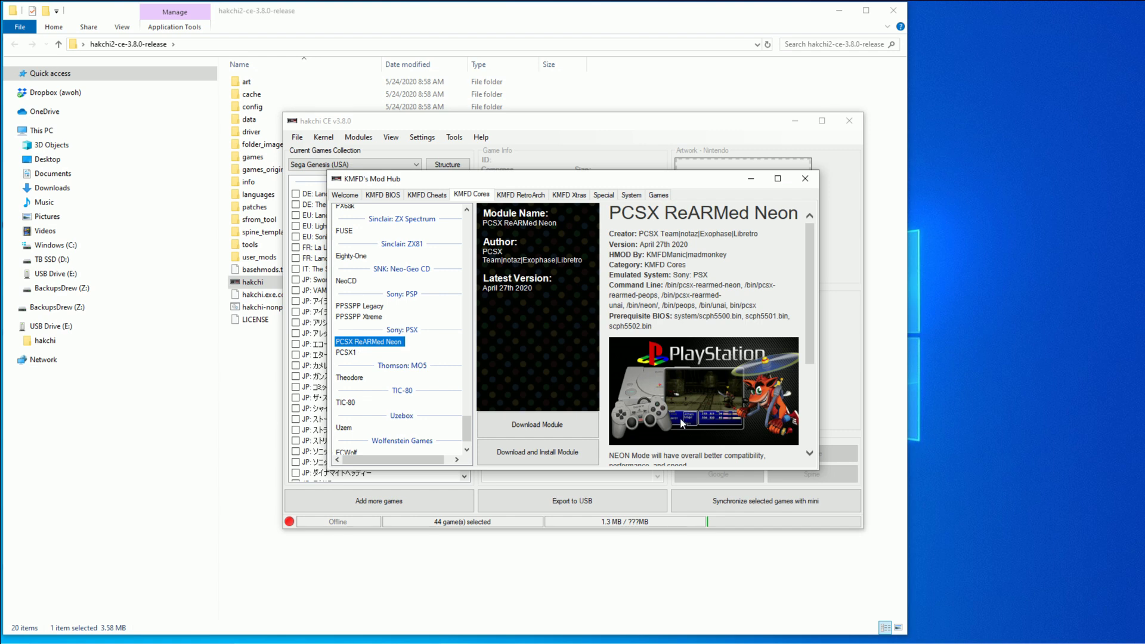
{"action": "scroll", "coordinate": [682, 423], "scroll_direction": "down", "scroll_amount": 3}
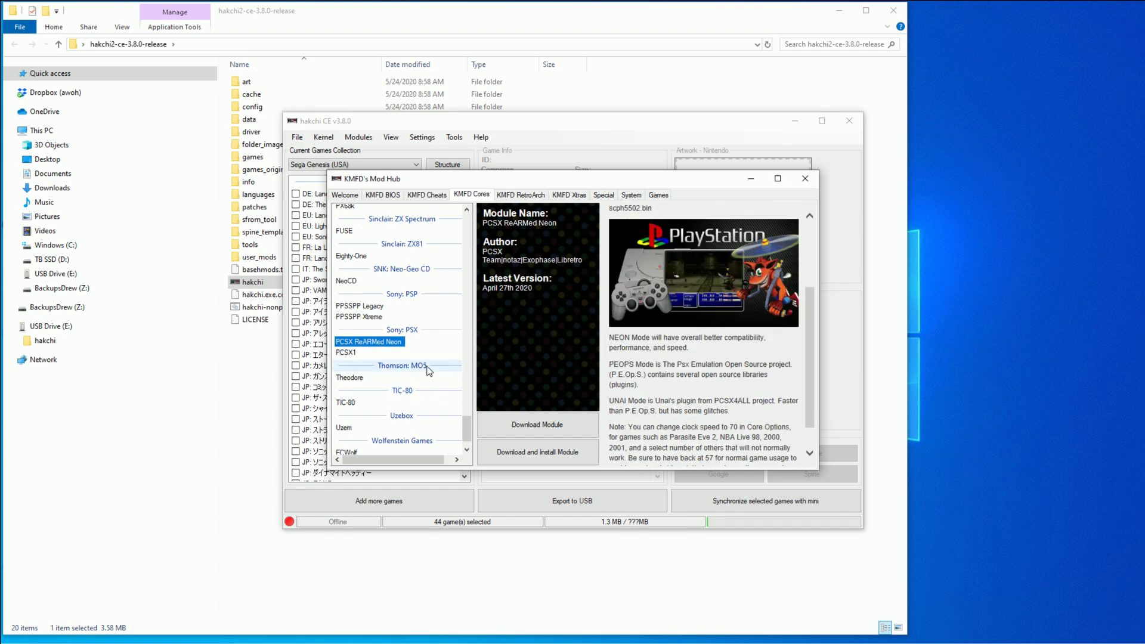
{"action": "left_click", "coordinate": [350, 354]}
{"action": "left_click", "coordinate": [361, 342]}
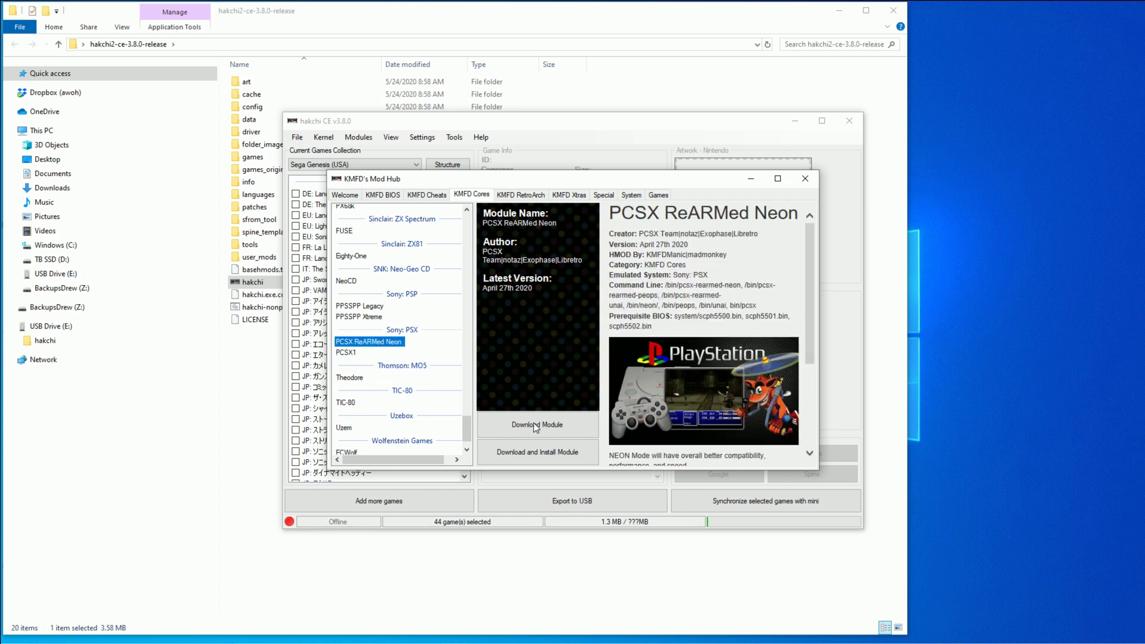
{"action": "left_click", "coordinate": [537, 425]}
Step: Review FB Alpha 2018, FB NEO, MAME 2000 and MAME 2014, then show RetroArch 184 Xtreme Amped
{"action": "scroll", "coordinate": [443, 411], "scroll_direction": "down", "scroll_amount": 1}
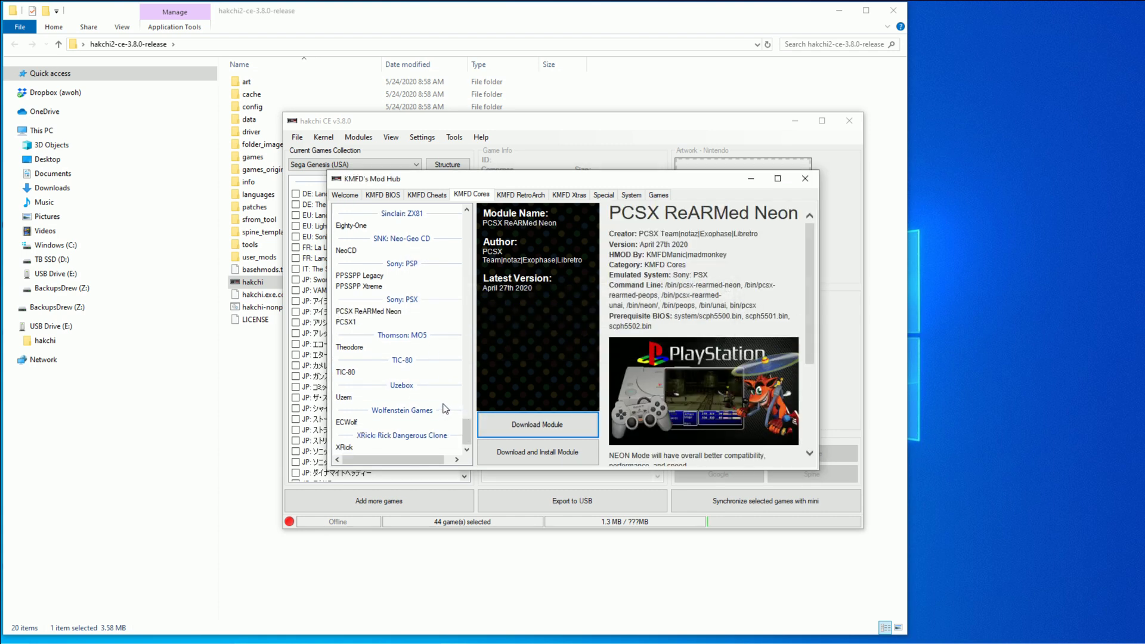
{"action": "scroll", "coordinate": [447, 406], "scroll_direction": "up", "scroll_amount": 6}
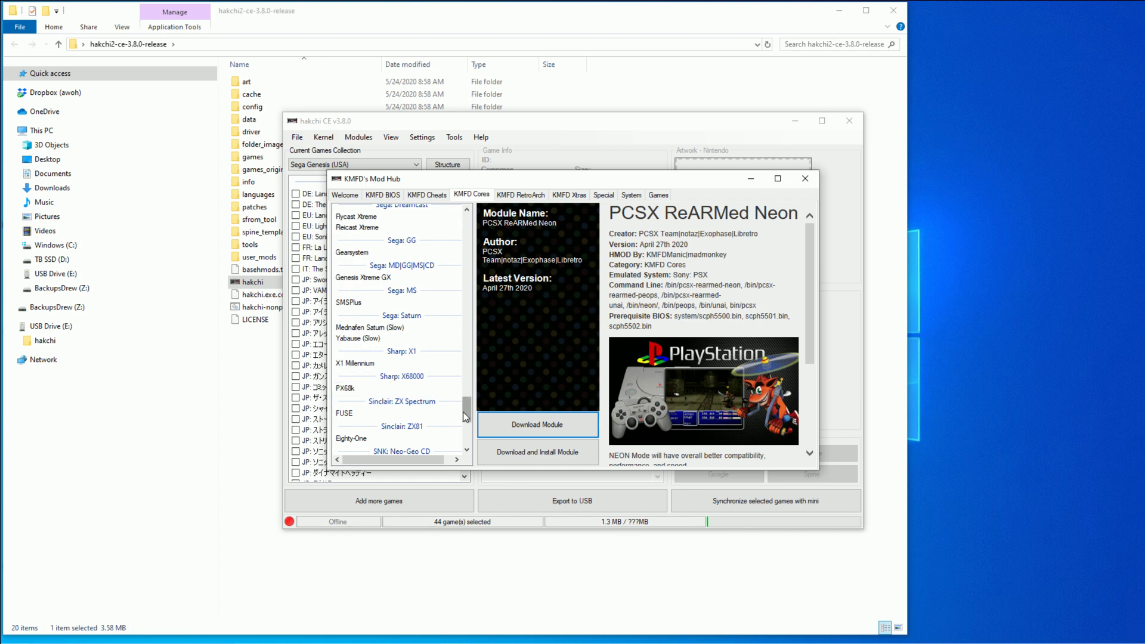
{"action": "left_click_drag", "start_coordinate": [466, 415], "coordinate": [467, 225]}
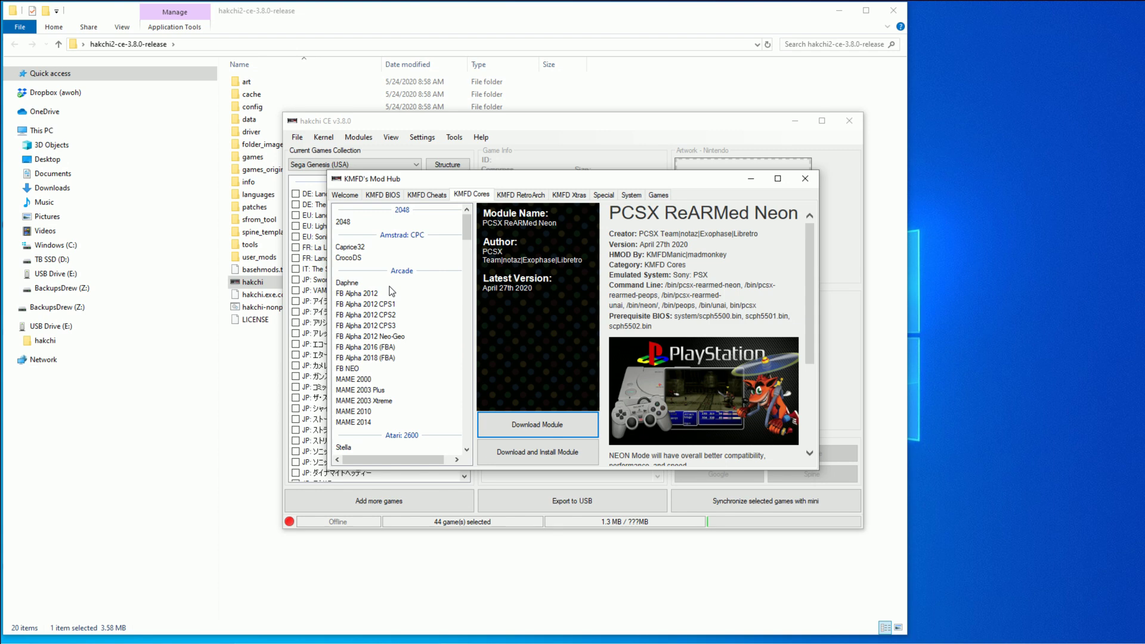
{"action": "left_click", "coordinate": [388, 358]}
{"action": "left_click", "coordinate": [358, 369]}
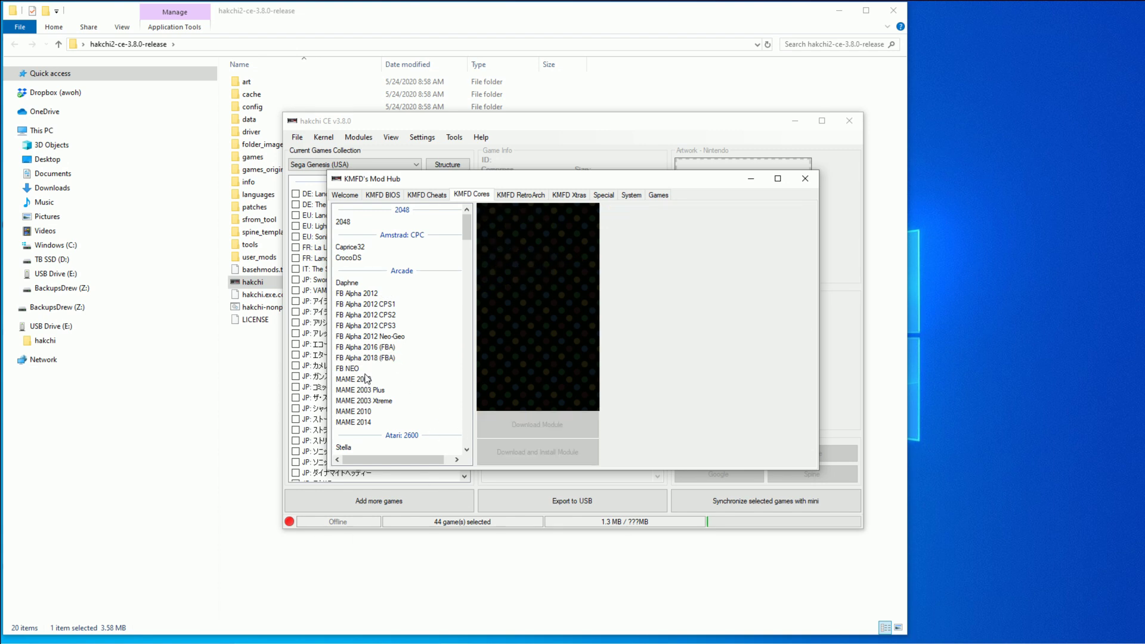
{"action": "left_click", "coordinate": [354, 380]}
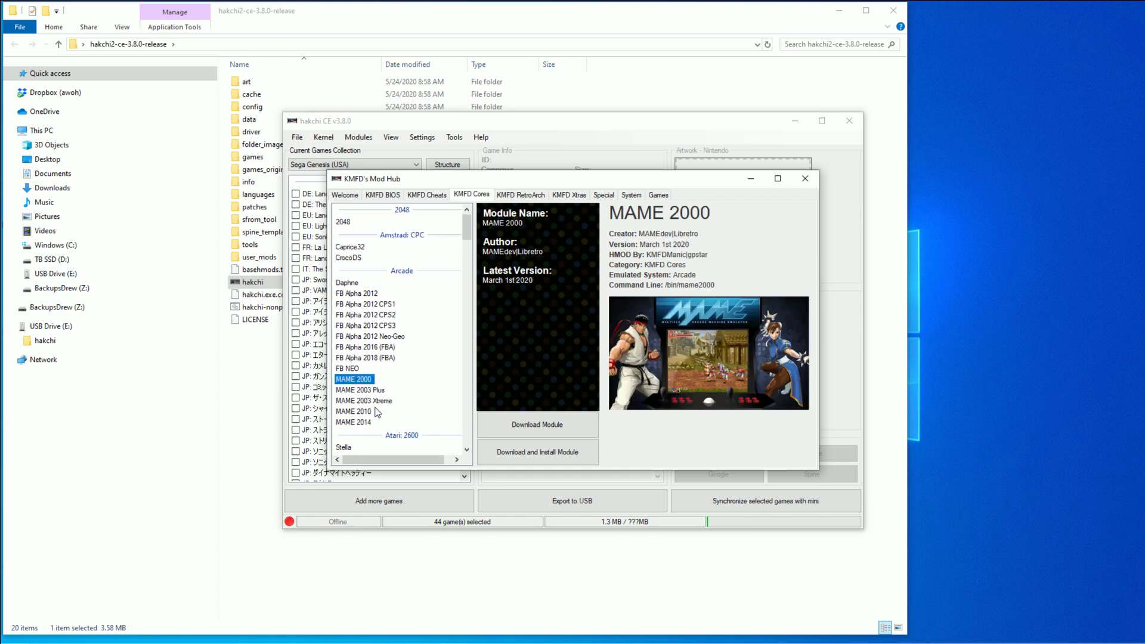
{"action": "scroll", "coordinate": [377, 413], "scroll_direction": "down", "scroll_amount": 1}
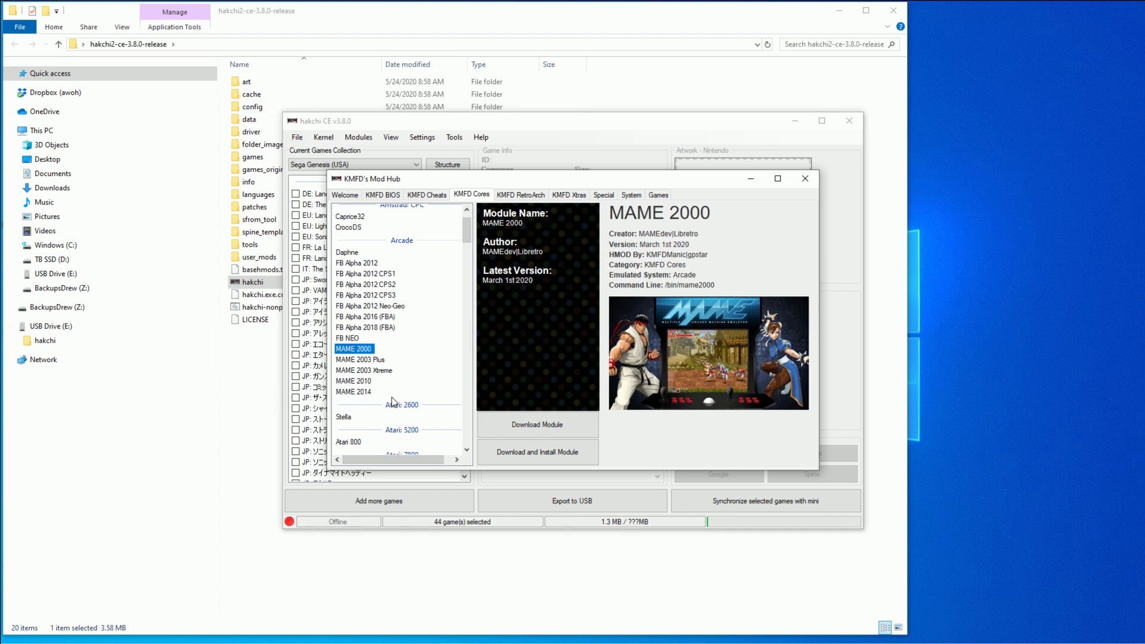
{"action": "left_click", "coordinate": [359, 392]}
{"action": "left_click", "coordinate": [521, 194]}
{"action": "left_click", "coordinate": [408, 247]}
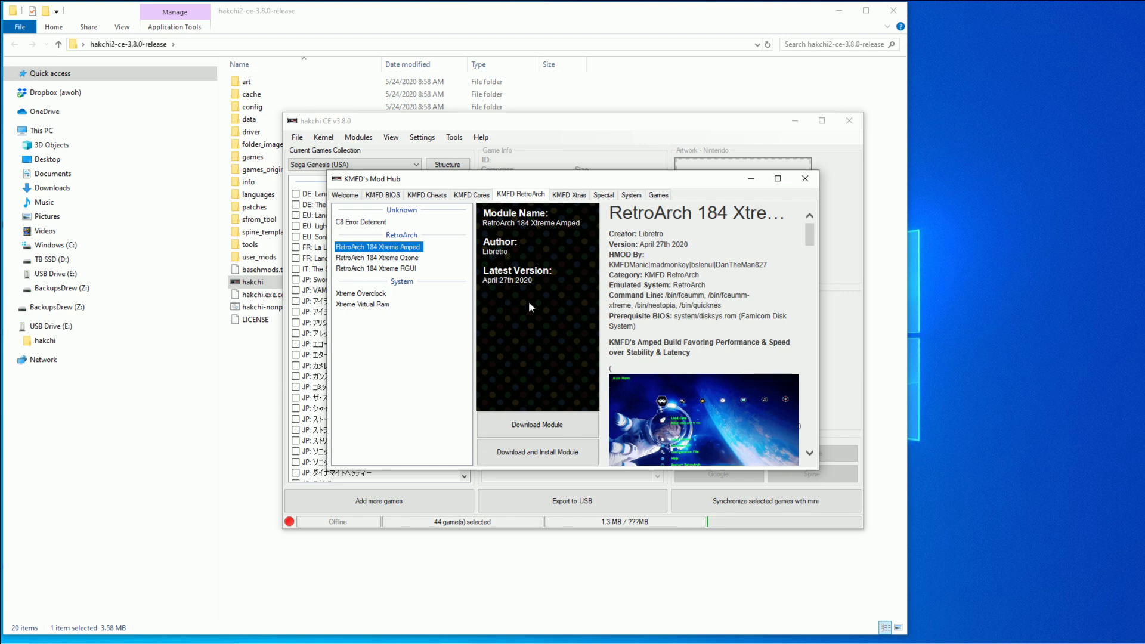
Step: View RetroArch 184 Xtreme Ozone, then RGUI, then the Xtreme Overclock module details
{"action": "left_click", "coordinate": [398, 259]}
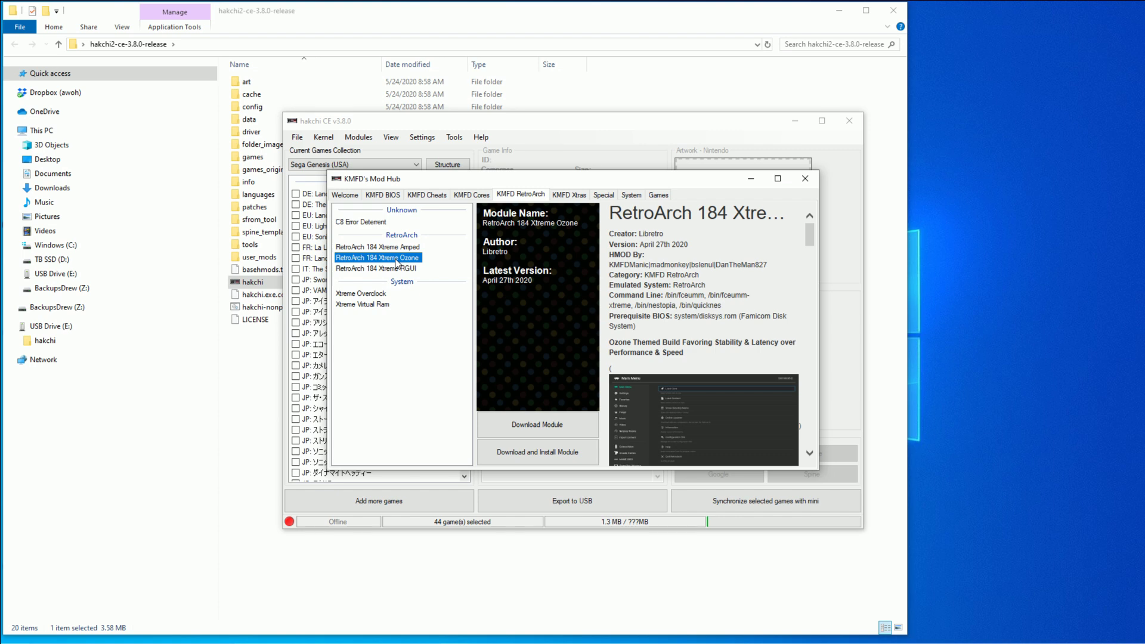
{"action": "left_click", "coordinate": [410, 269]}
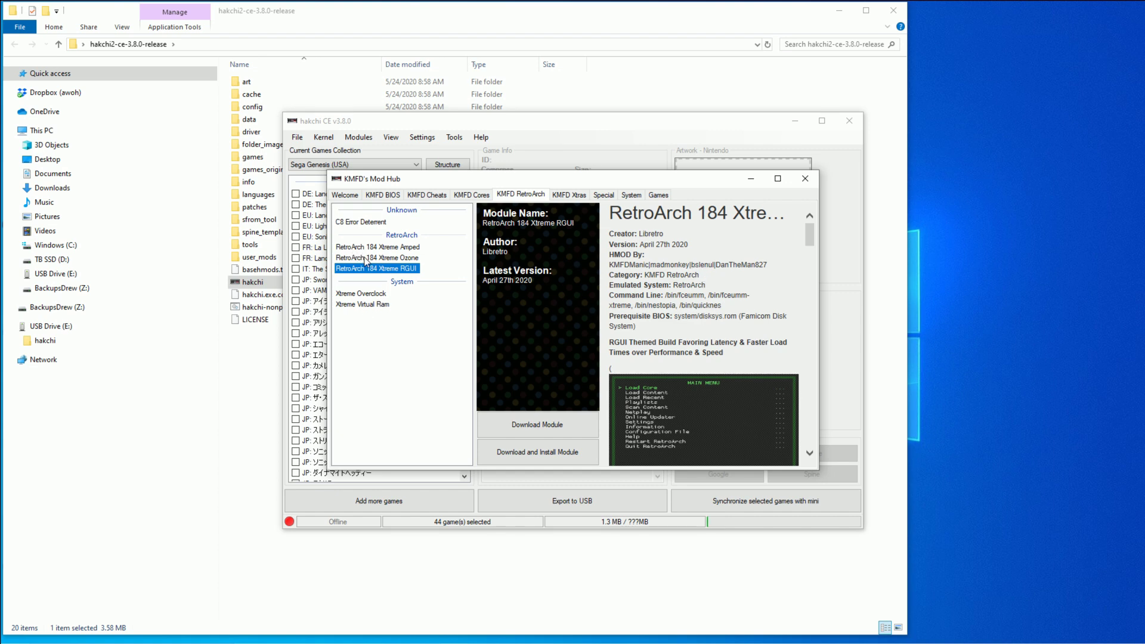
{"action": "left_click", "coordinate": [374, 296]}
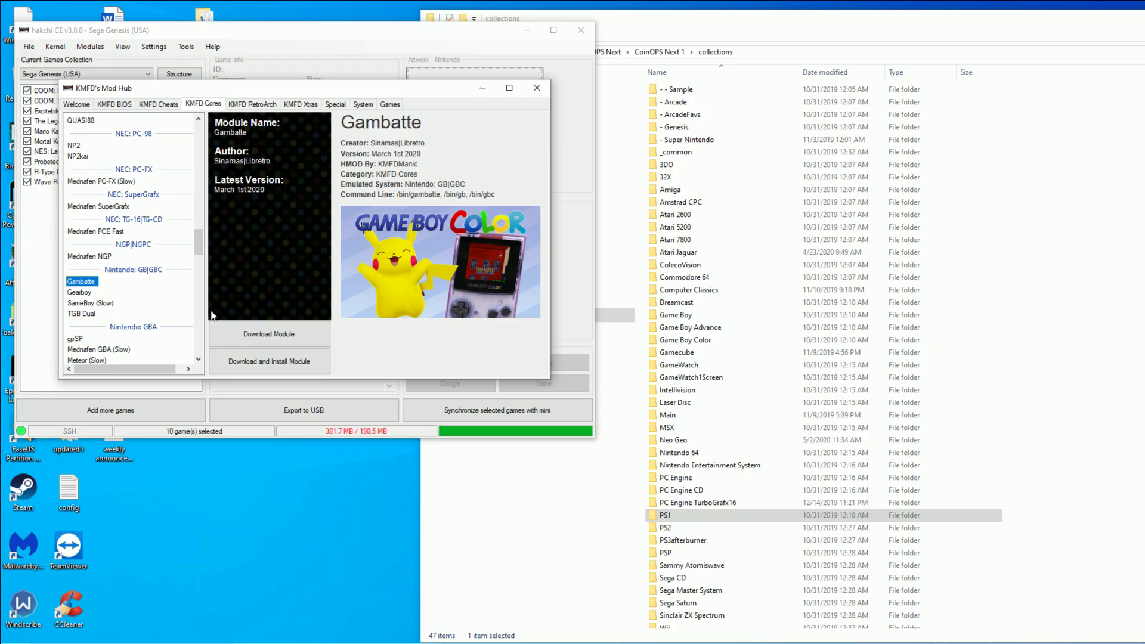
Step: Download the Gambatte and gpSP cores, close KMFD's Mod Hub, and open the Modules menu
{"action": "left_click", "coordinate": [269, 334]}
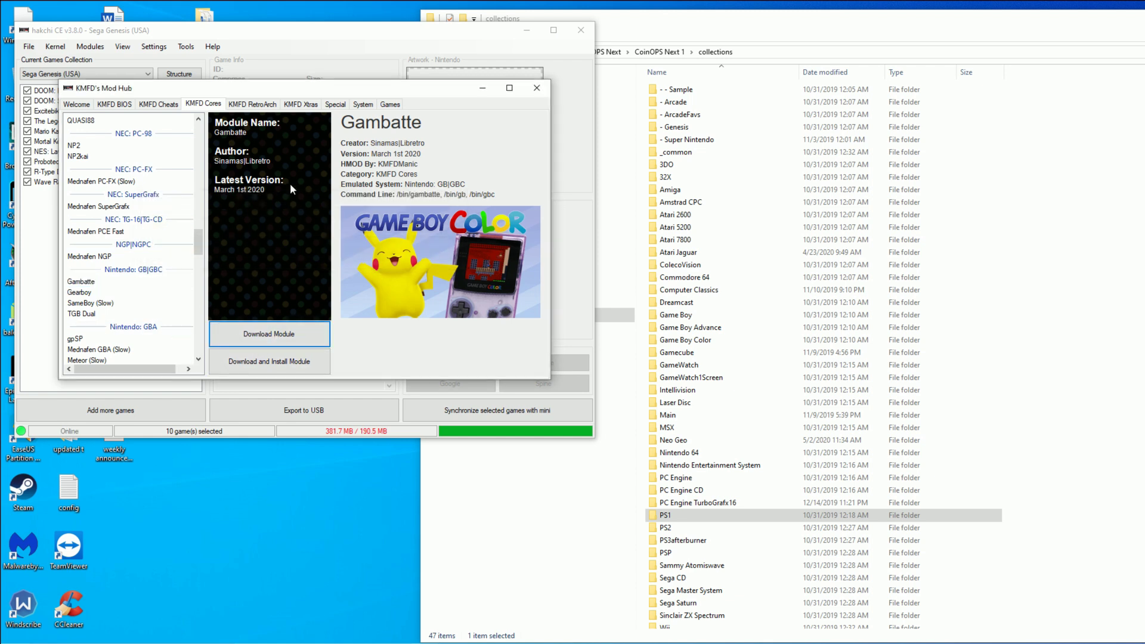
{"action": "scroll", "coordinate": [162, 288], "scroll_direction": "down", "scroll_amount": 3}
{"action": "left_click", "coordinate": [74, 247]}
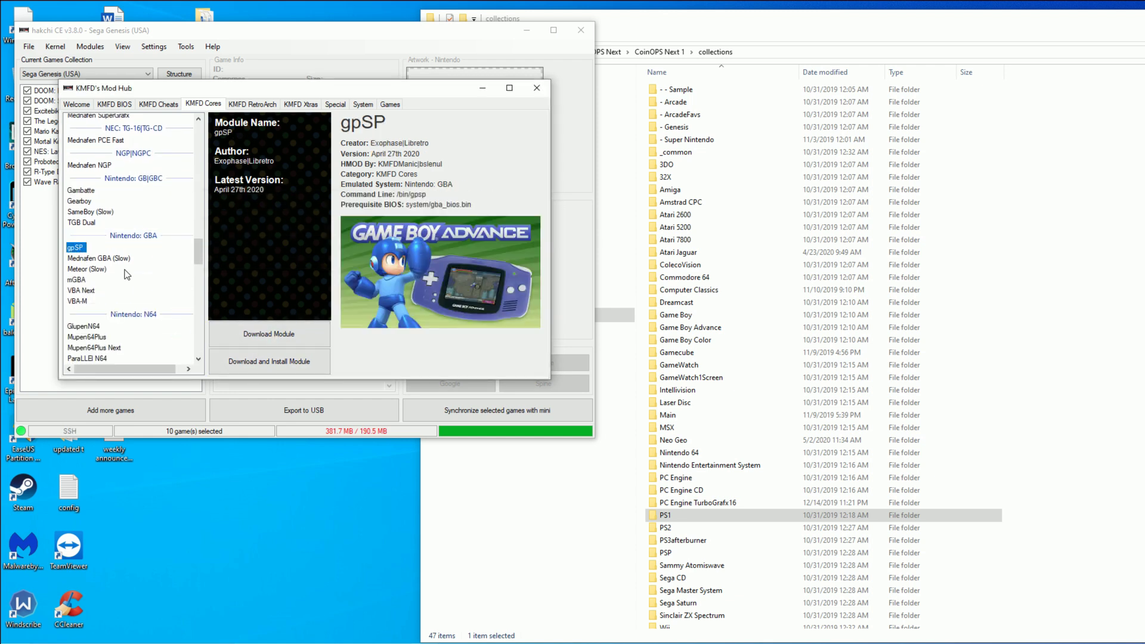
{"action": "left_click", "coordinate": [269, 333]}
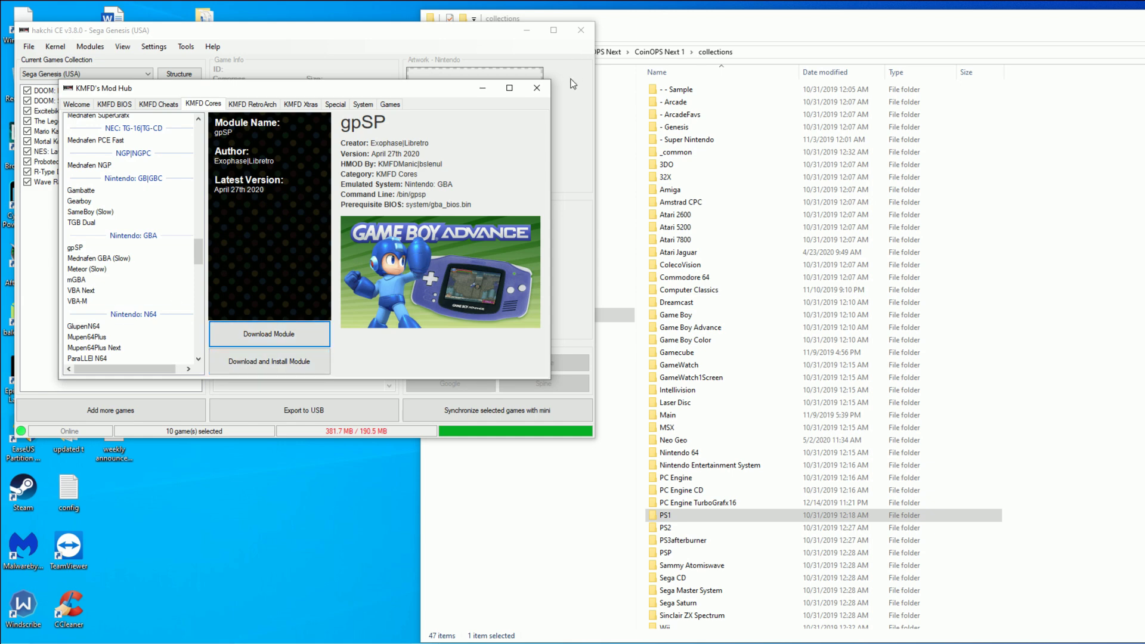
{"action": "left_click", "coordinate": [542, 93]}
{"action": "left_click", "coordinate": [90, 47]}
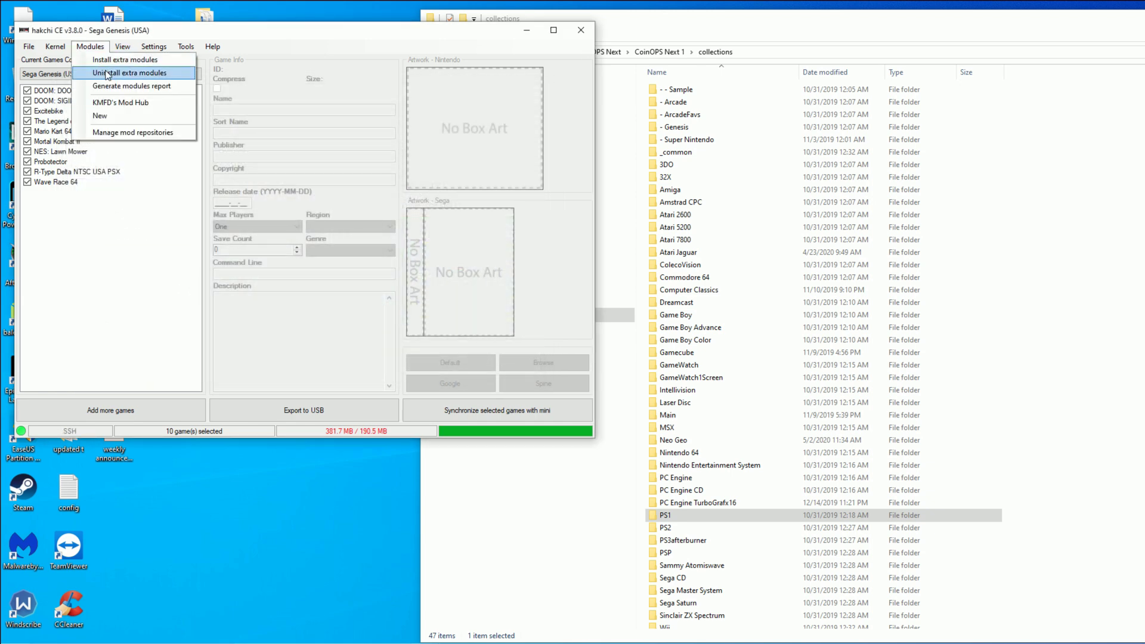
Step: Tick PCSX ReARMed Neon, PicoDrive and TyrQuake among the extra modules and install them
{"action": "left_click", "coordinate": [108, 59]}
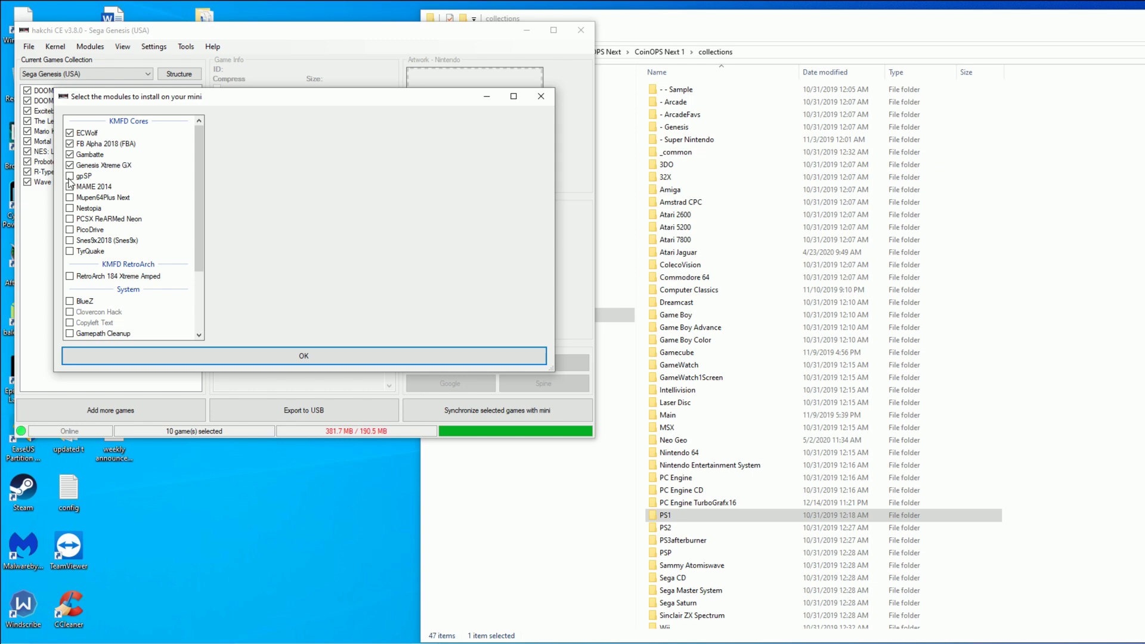
{"action": "left_click", "coordinate": [69, 230]}
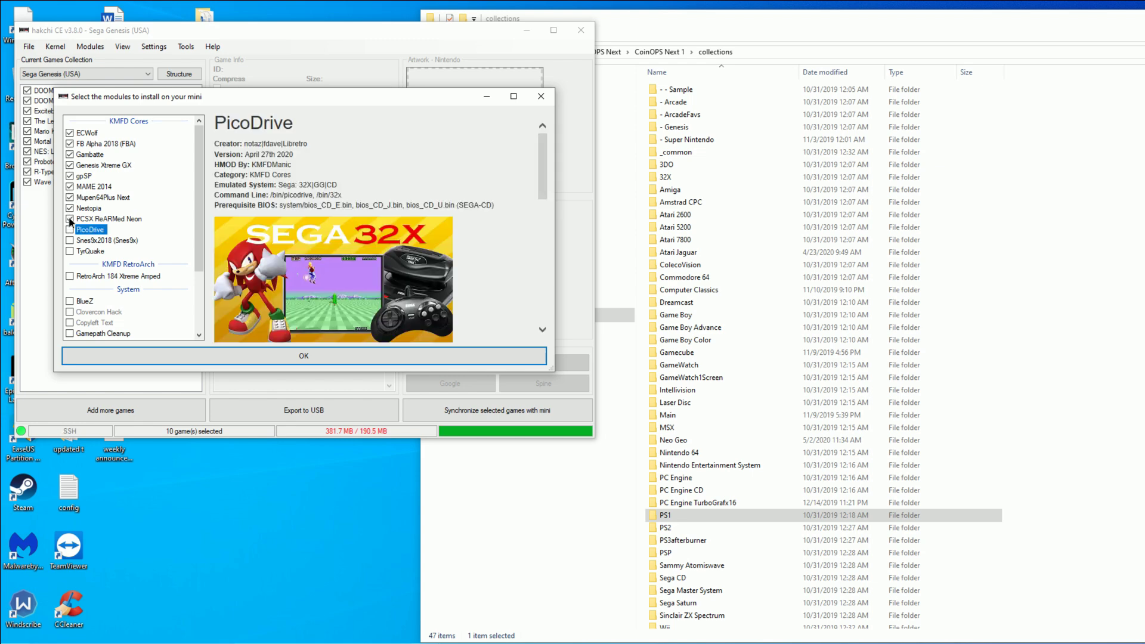
{"action": "left_click", "coordinate": [68, 242]}
{"action": "left_click", "coordinate": [70, 251]}
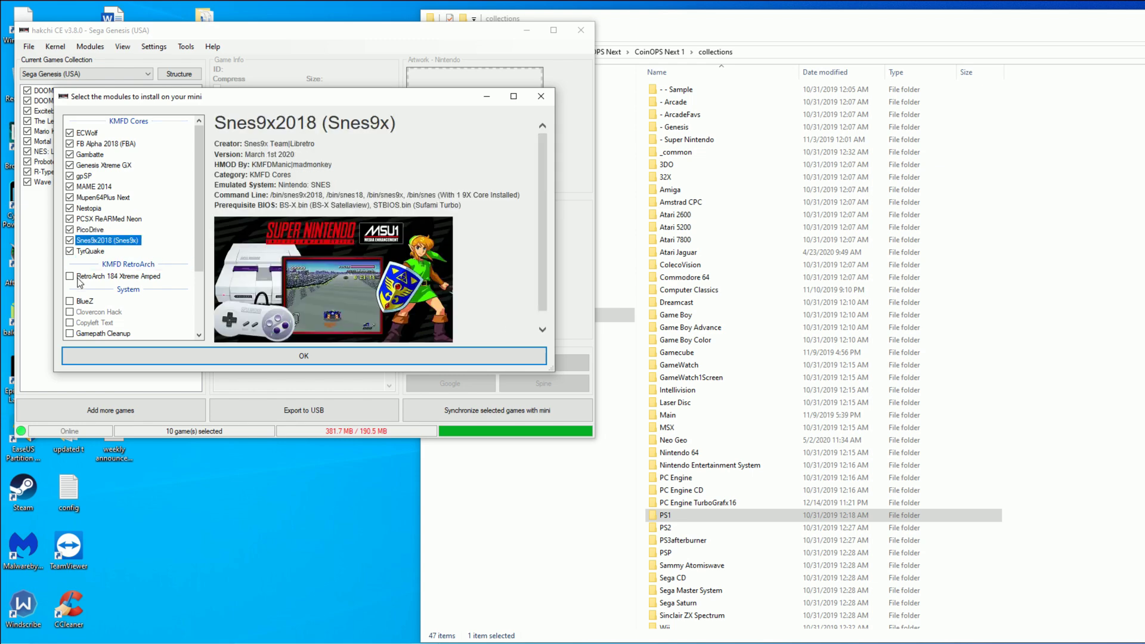
{"action": "scroll", "coordinate": [70, 286], "scroll_direction": "down", "scroll_amount": 3}
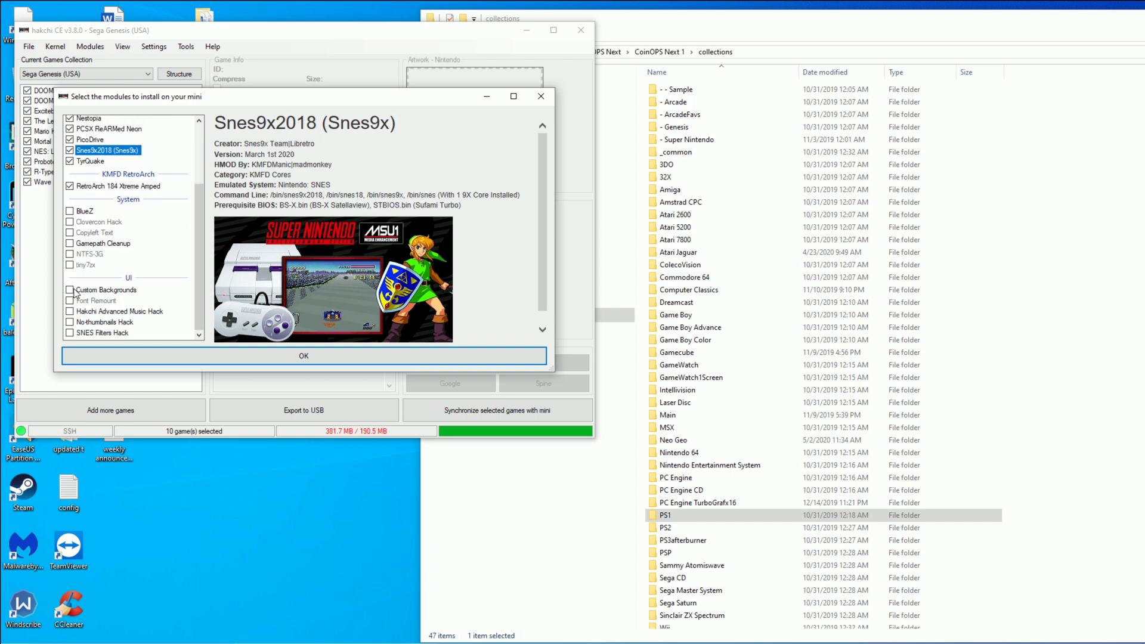
{"action": "scroll", "coordinate": [70, 325], "scroll_direction": "up", "scroll_amount": 3}
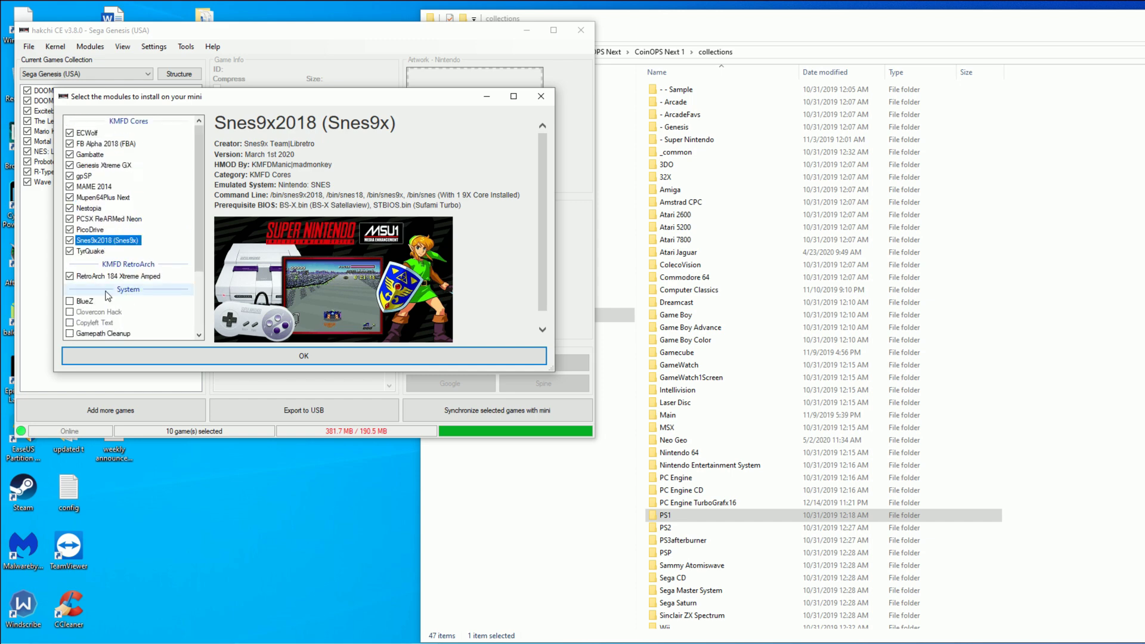
{"action": "left_click", "coordinate": [331, 359]}
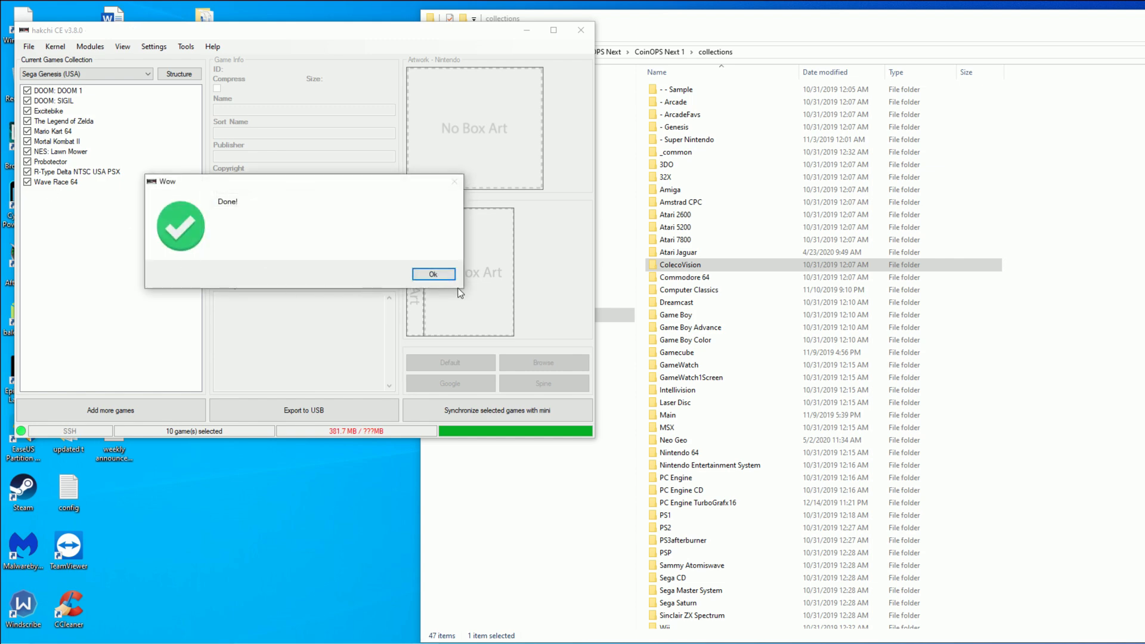
Step: Add the 32X Mortal Kombat II ROM to the games list and start a Google box-art search
{"action": "left_click", "coordinate": [440, 276]}
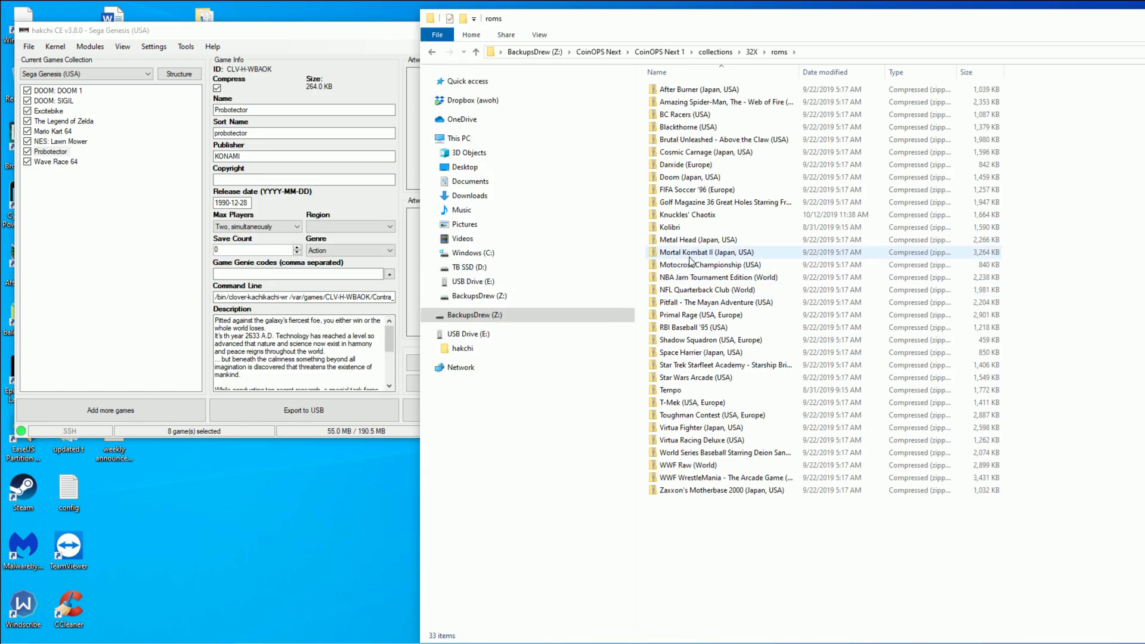
{"action": "left_click_drag", "start_coordinate": [666, 257], "coordinate": [64, 219]}
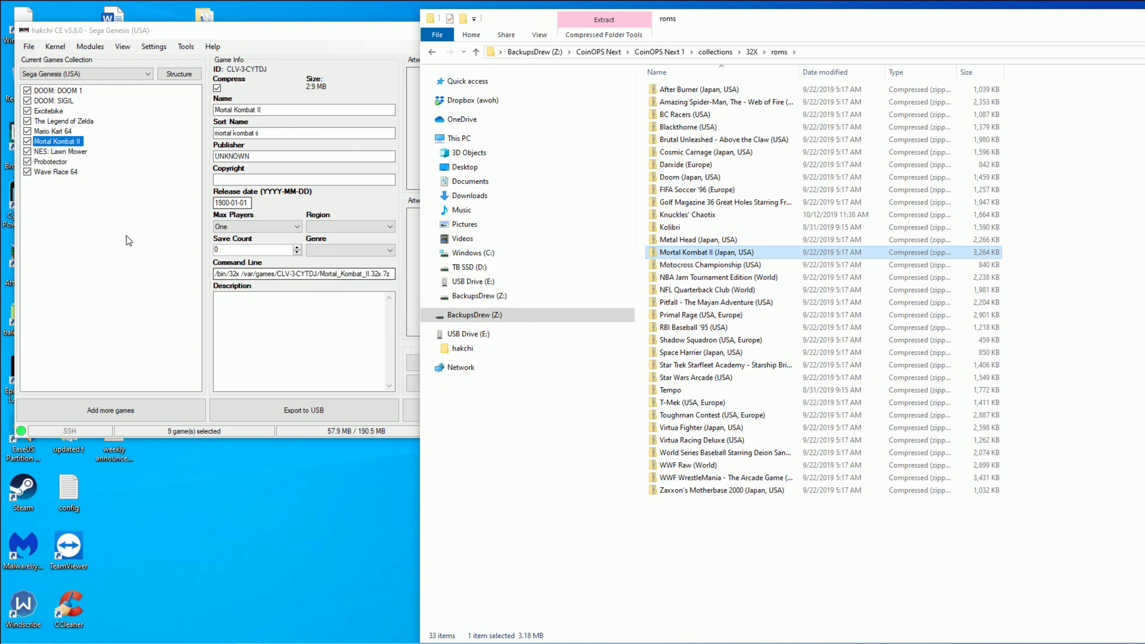
{"action": "left_click", "coordinate": [54, 140]}
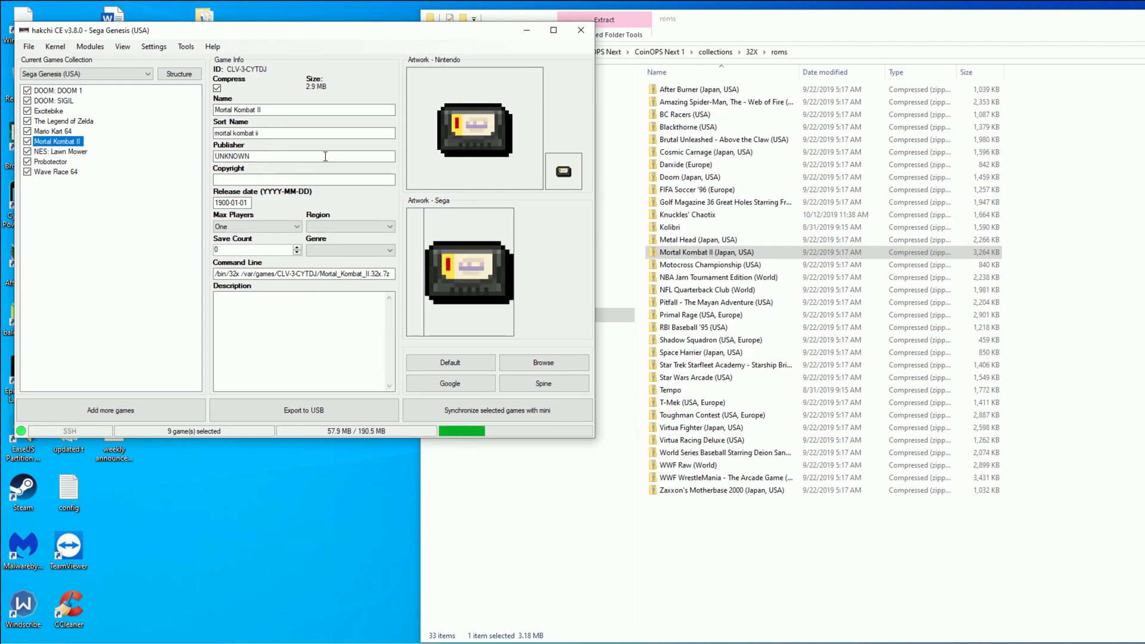
{"action": "left_click", "coordinate": [460, 391]}
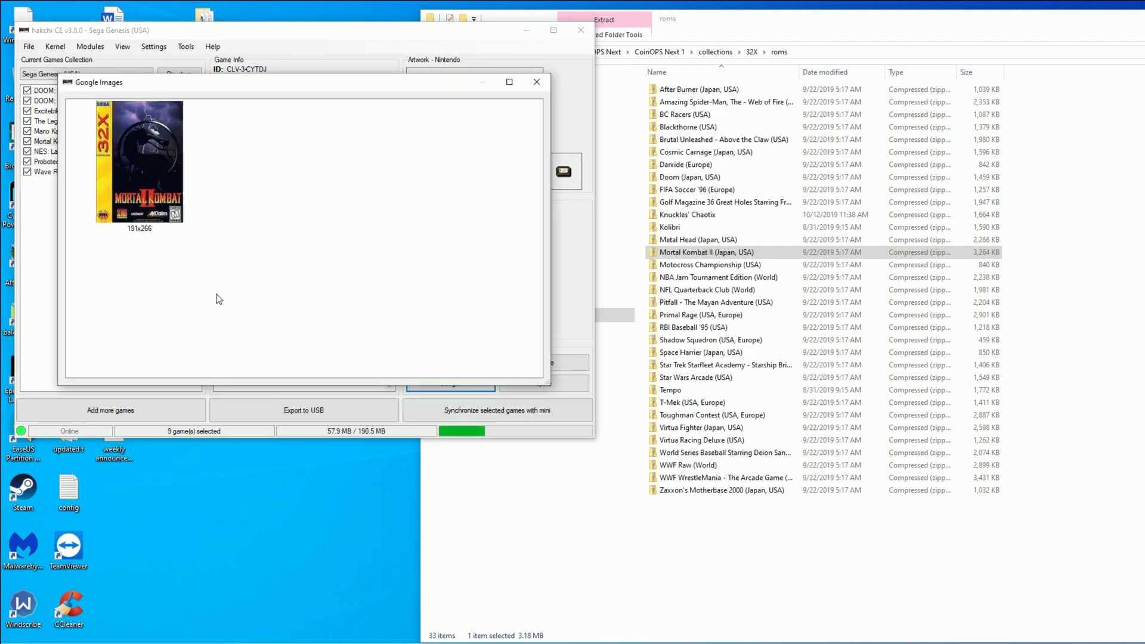
Step: Apply the found 32X cover as Mortal Kombat II's artwork
{"action": "double_click", "coordinate": [163, 155]}
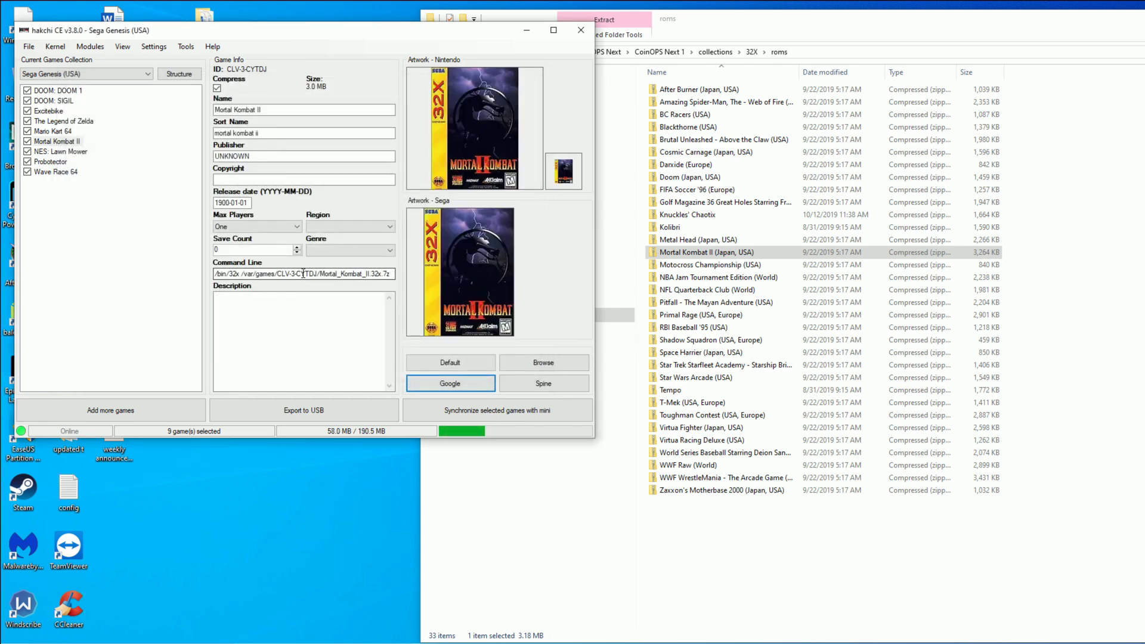
{"action": "left_click_drag", "start_coordinate": [275, 274], "coordinate": [150, 274]}
{"action": "left_click", "coordinate": [143, 304]}
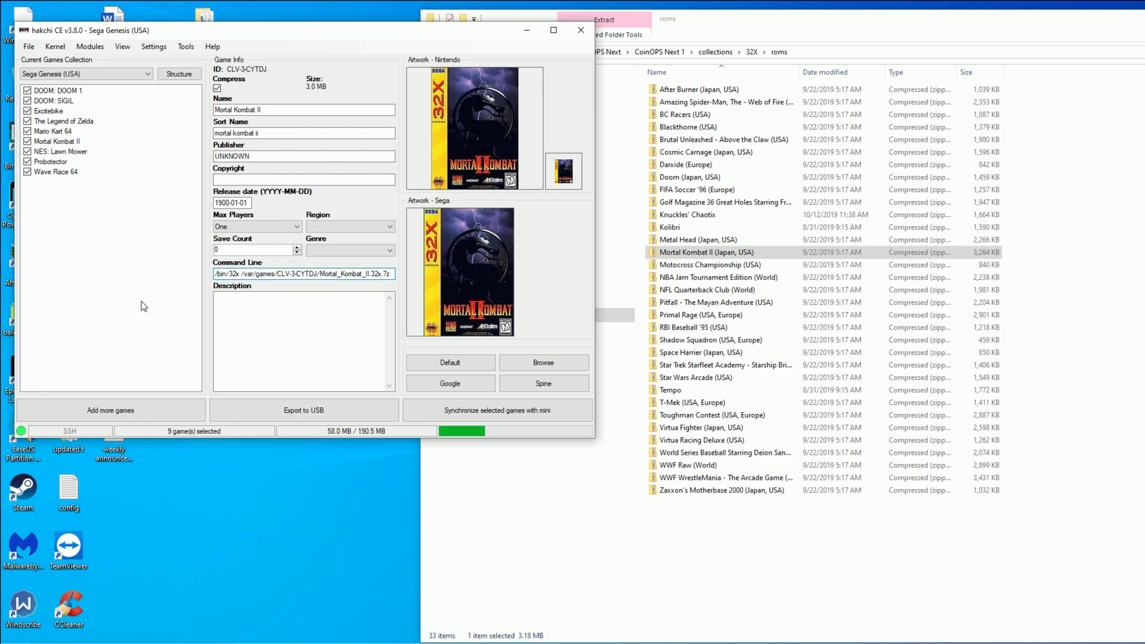
{"action": "left_click", "coordinate": [60, 131]}
{"action": "left_click", "coordinate": [53, 141]}
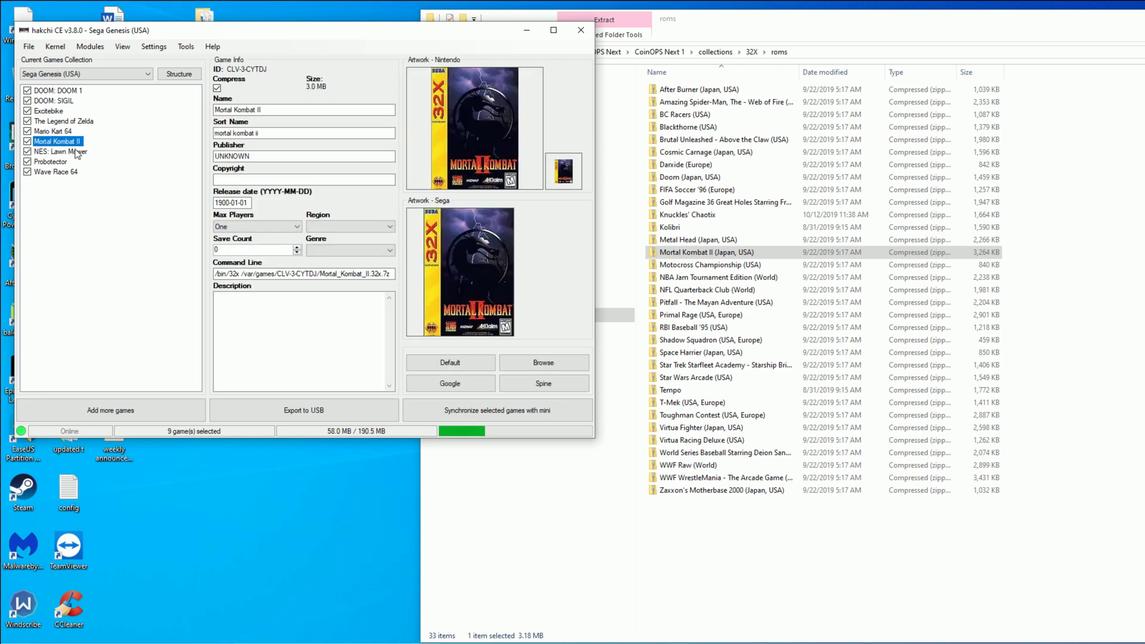
Step: Assign Mortal Kombat II the PicoDrive core under Sega - 32X and close Select Cores
{"action": "right_click", "coordinate": [49, 145]}
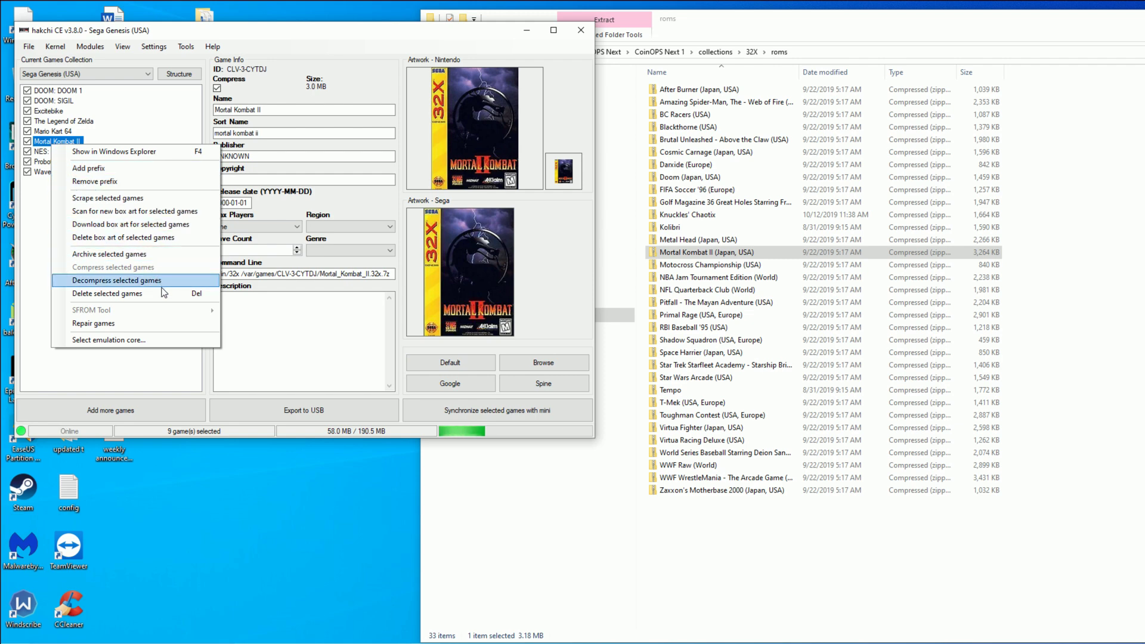
{"action": "left_click", "coordinate": [114, 340]}
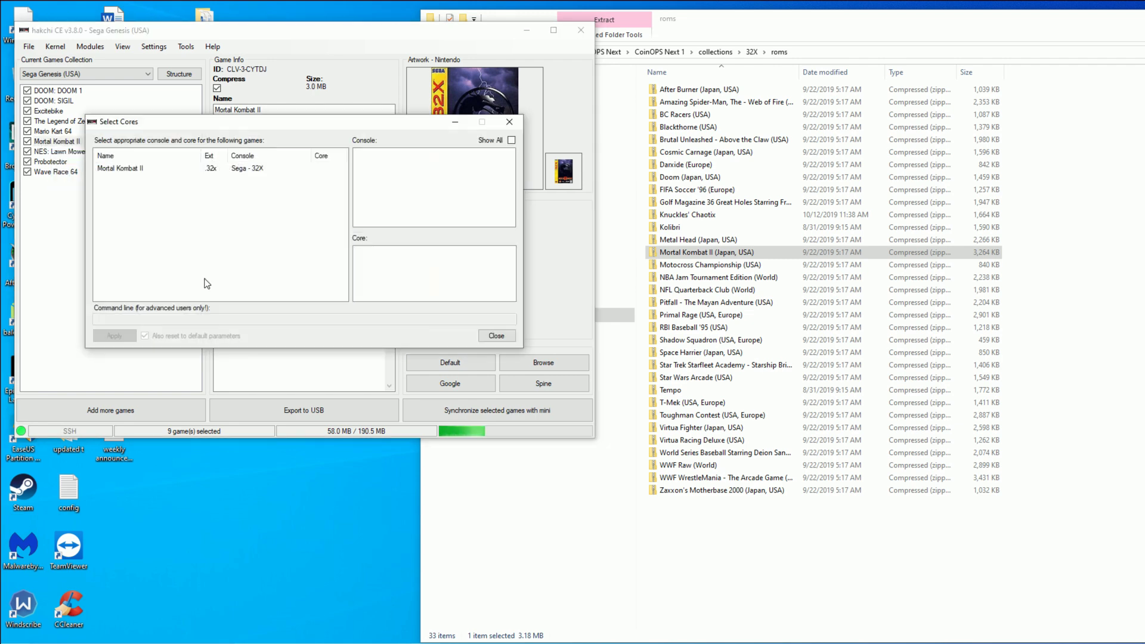
{"action": "left_click", "coordinate": [153, 170]}
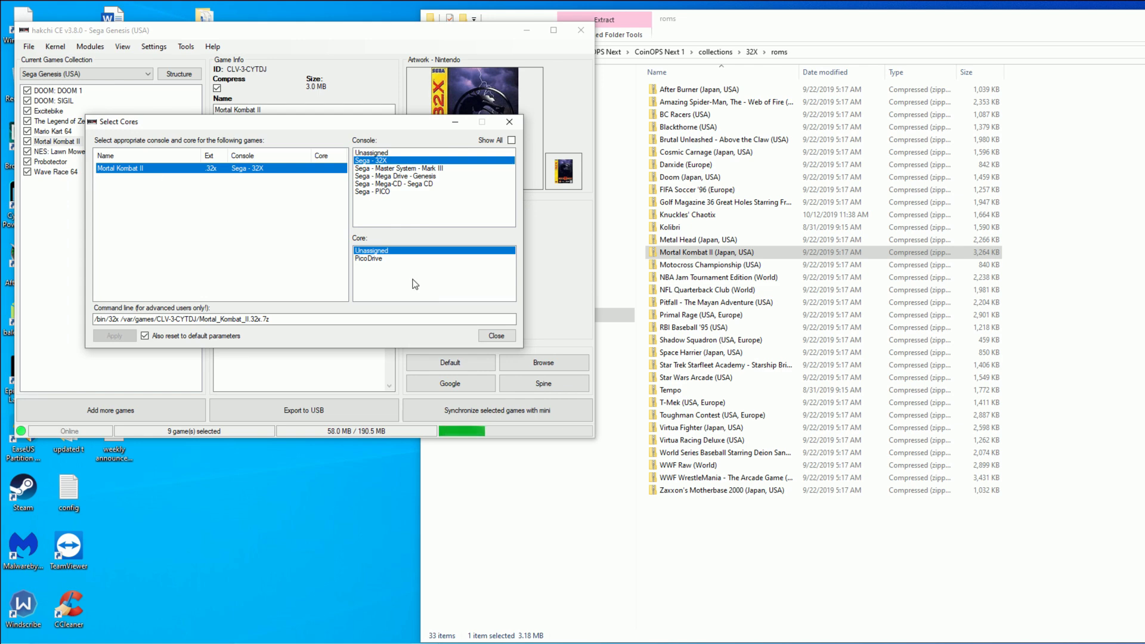
{"action": "left_click", "coordinate": [379, 260]}
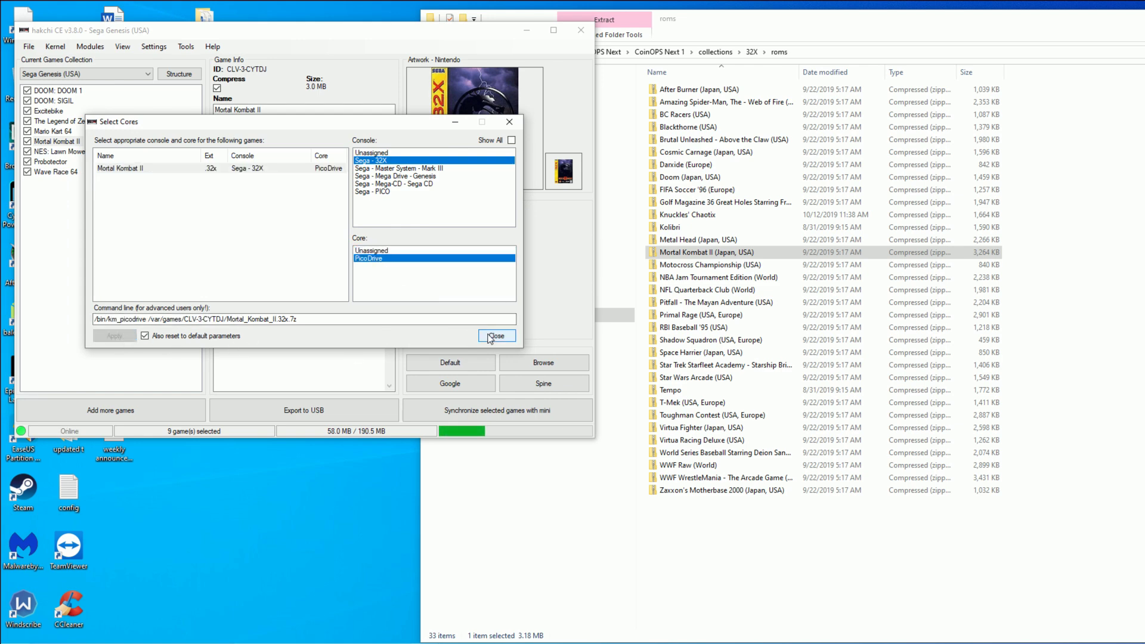
{"action": "left_click", "coordinate": [501, 336]}
{"action": "left_click", "coordinate": [707, 365]}
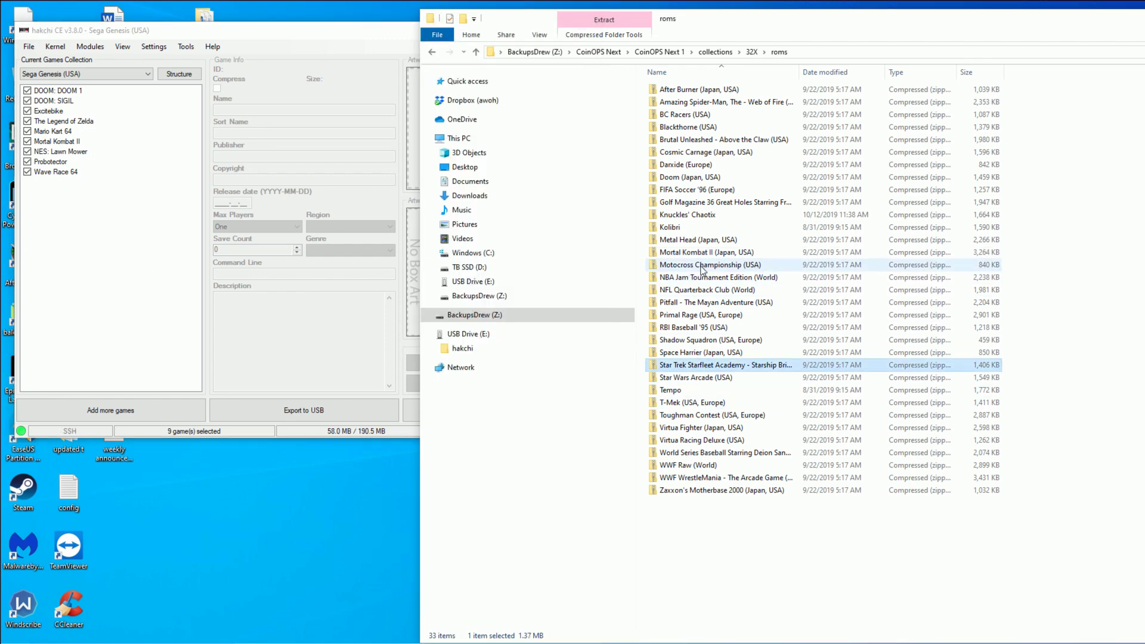
Step: Browse from the 32X folder to PS1 > roms and add R-Type Delta NTSC USA PSX to hakchi
{"action": "key", "text": "BackSpace"}
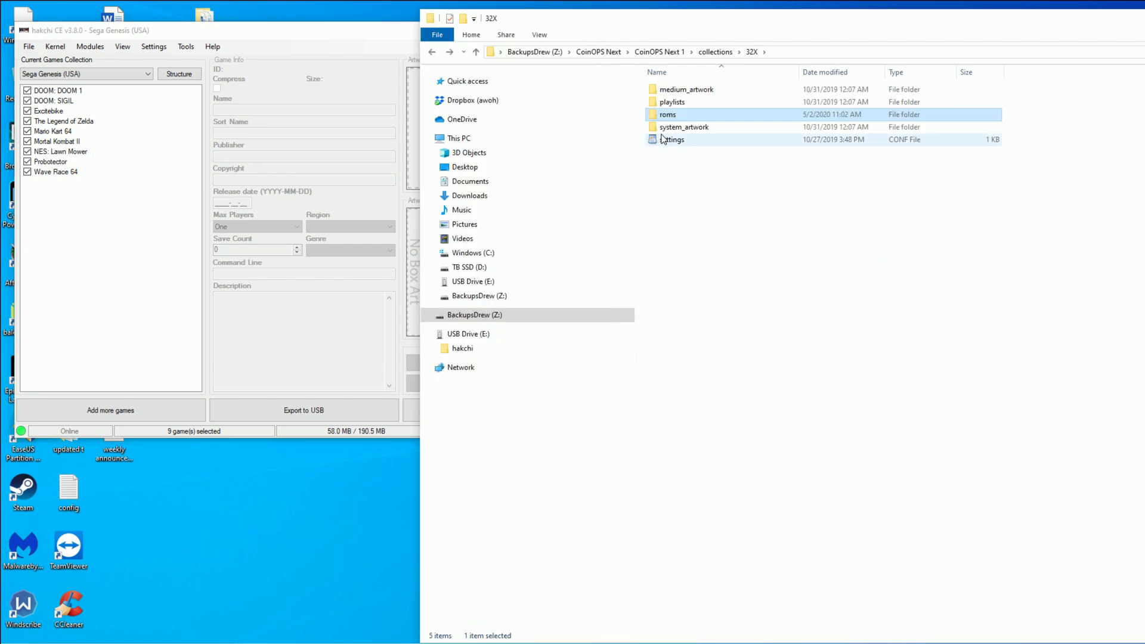
{"action": "key", "text": "BackSpace"}
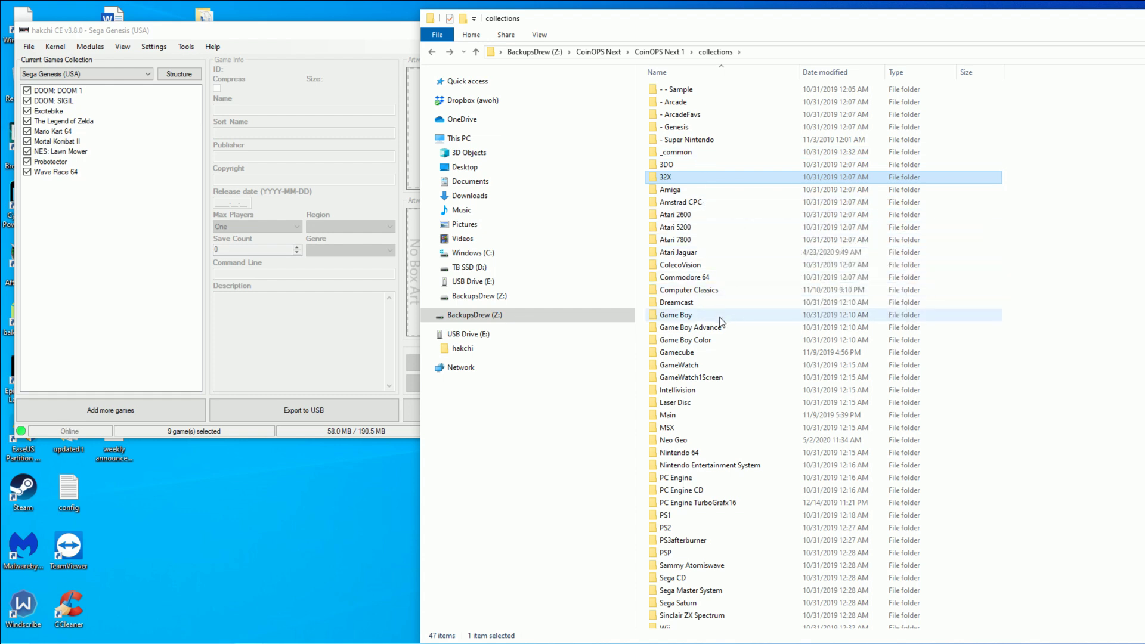
{"action": "scroll", "coordinate": [720, 346], "scroll_direction": "down", "scroll_amount": 1}
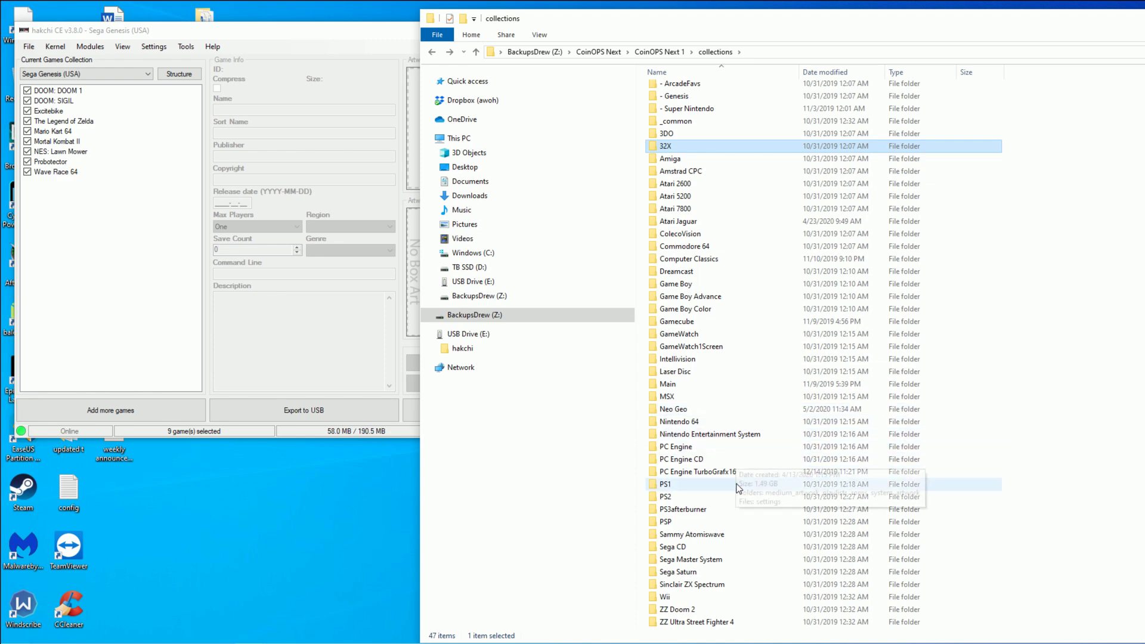
{"action": "double_click", "coordinate": [710, 484]}
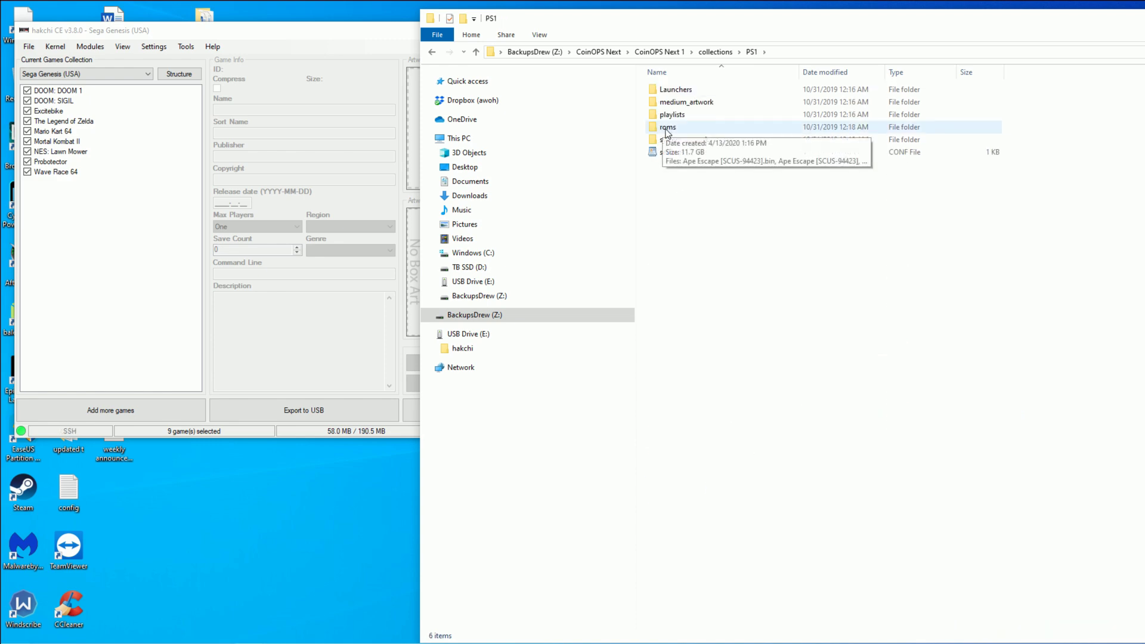
{"action": "double_click", "coordinate": [667, 126]}
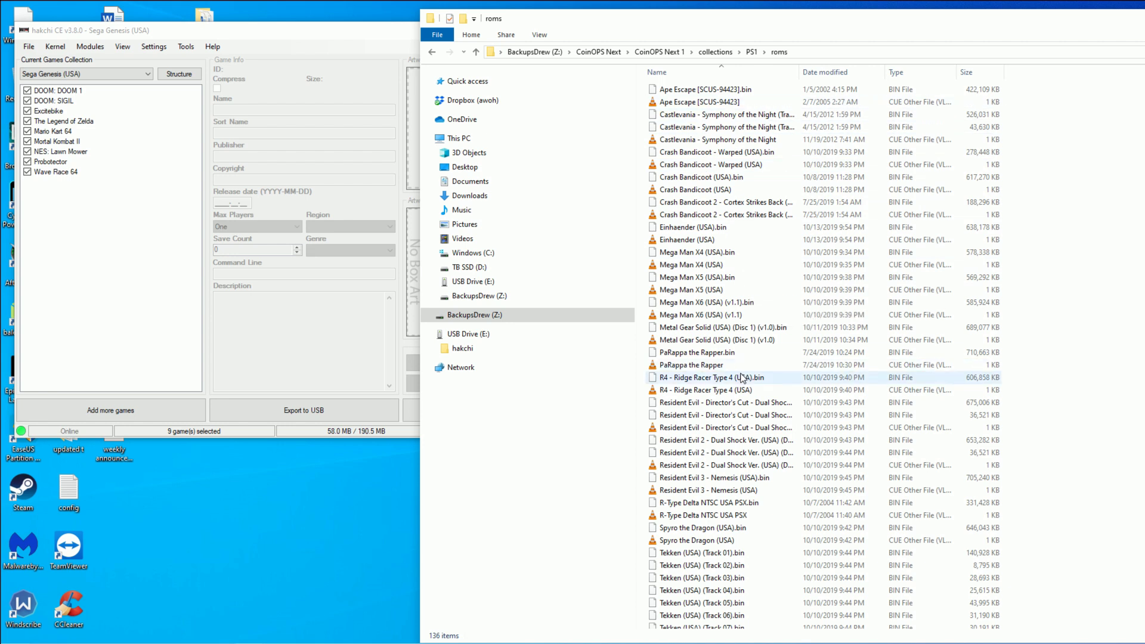
{"action": "scroll", "coordinate": [741, 379], "scroll_direction": "down", "scroll_amount": 1}
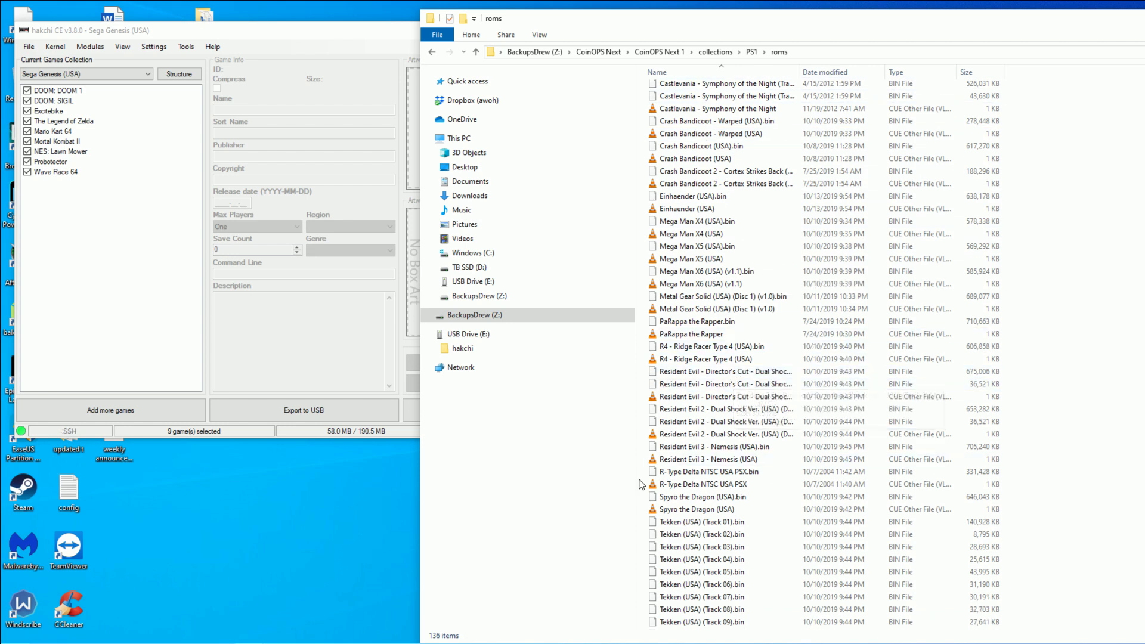
{"action": "left_click", "coordinate": [687, 349]}
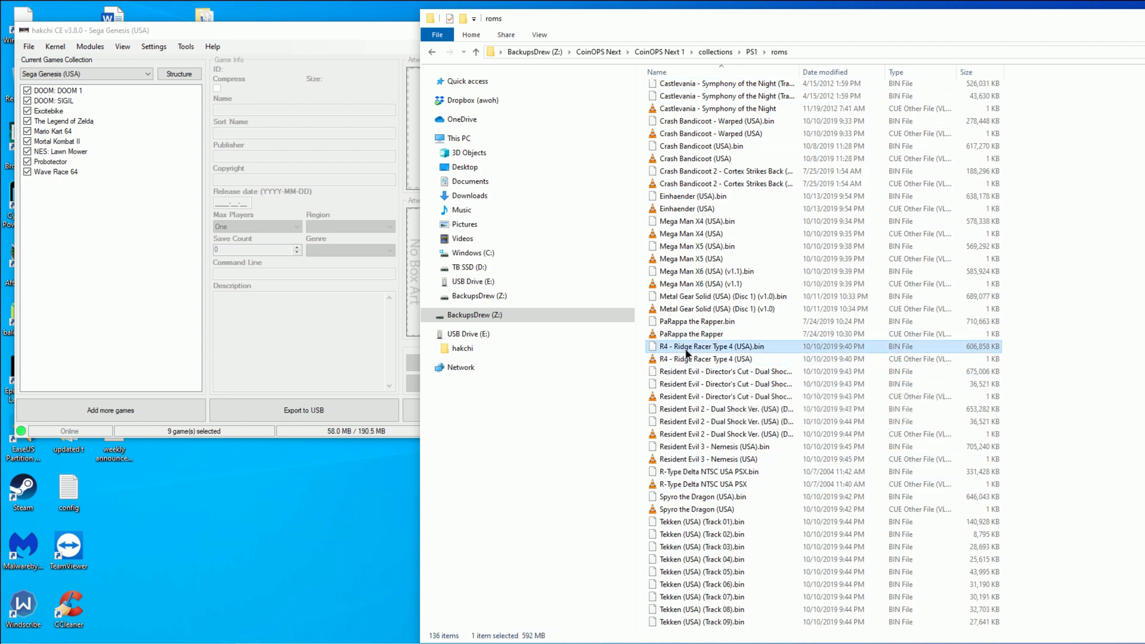
{"action": "left_click", "coordinate": [709, 471]}
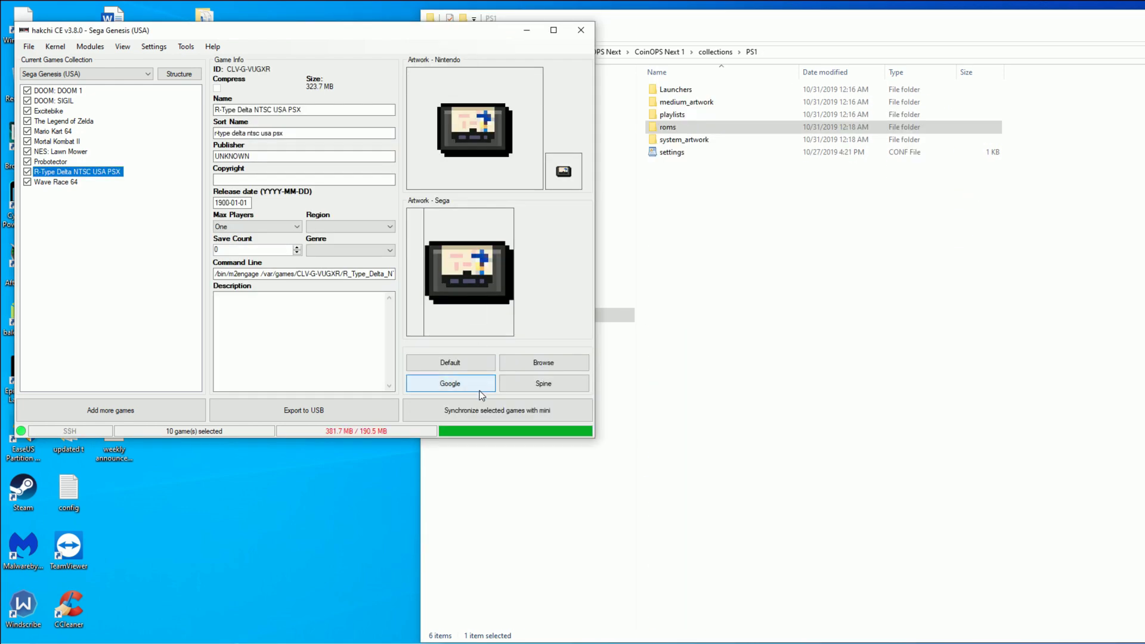
Step: Give R-Type Delta its Google cover and set it to Sony - PlayStation on PCSX ReARMed [NEON]
{"action": "left_click", "coordinate": [463, 387]}
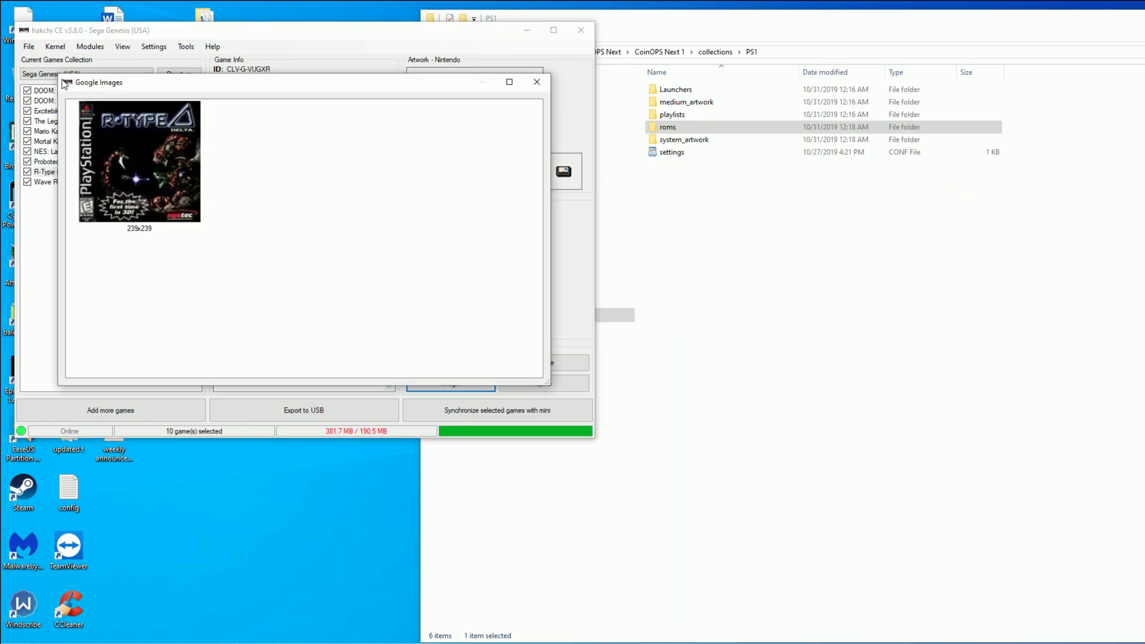
{"action": "double_click", "coordinate": [137, 161]}
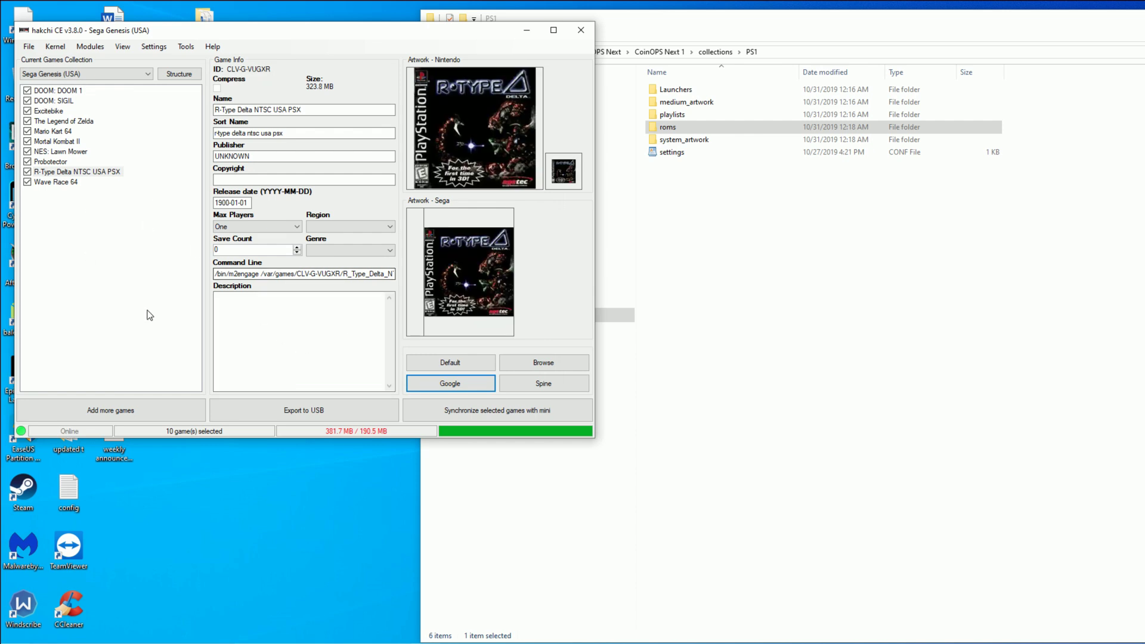
{"action": "right_click", "coordinate": [52, 173]}
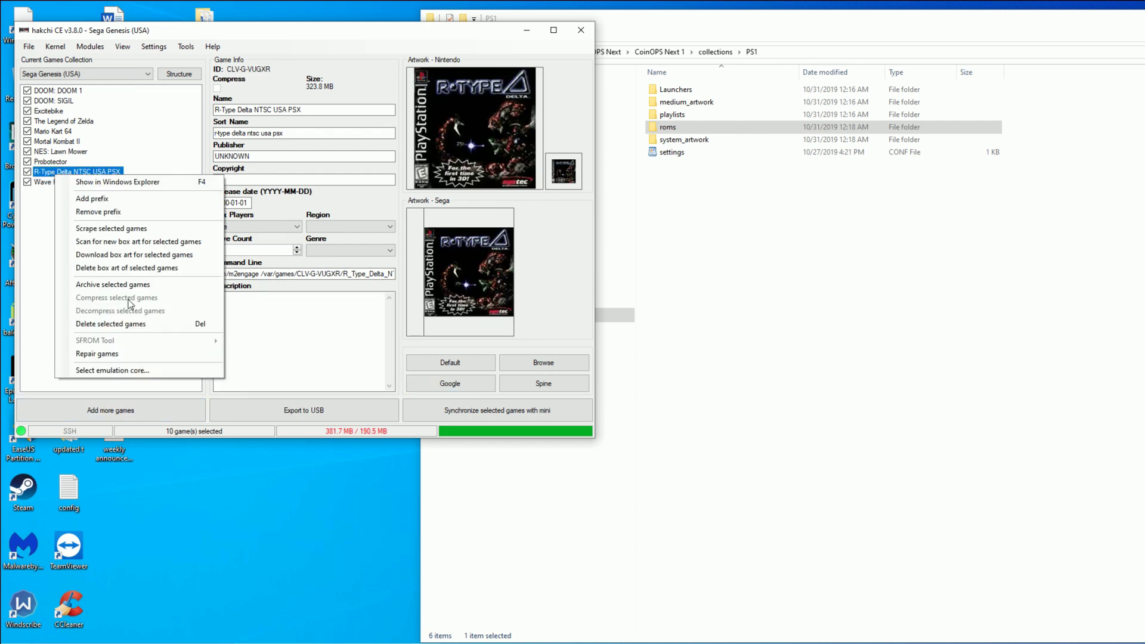
{"action": "left_click", "coordinate": [116, 371]}
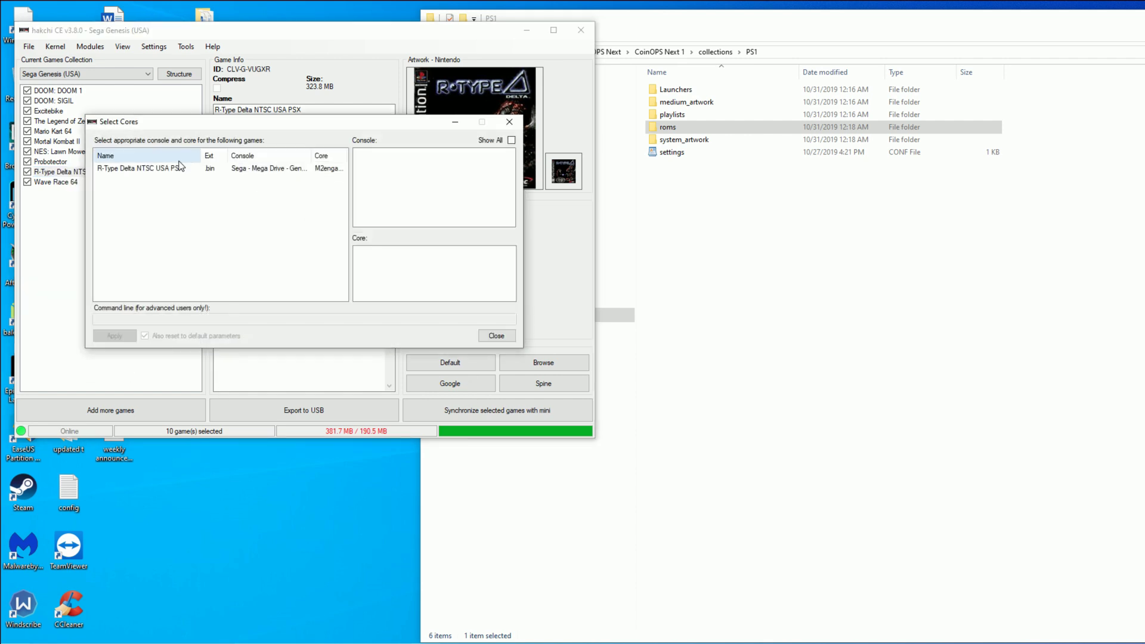
{"action": "left_click", "coordinate": [180, 167]}
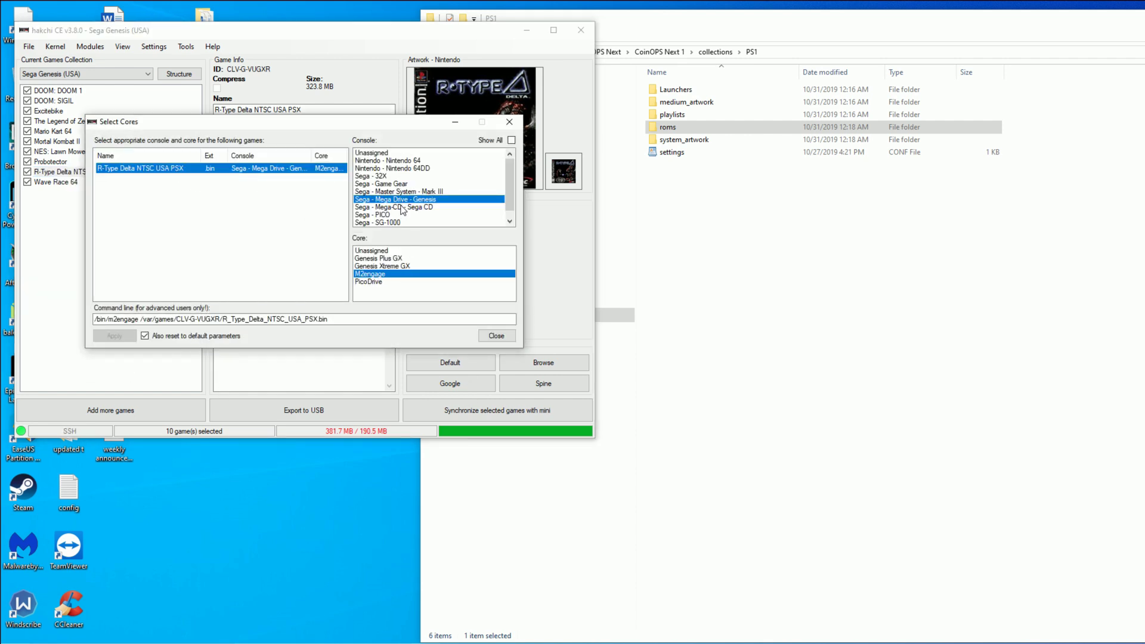
{"action": "scroll", "coordinate": [403, 210], "scroll_direction": "down", "scroll_amount": 1}
{"action": "left_click", "coordinate": [403, 222]}
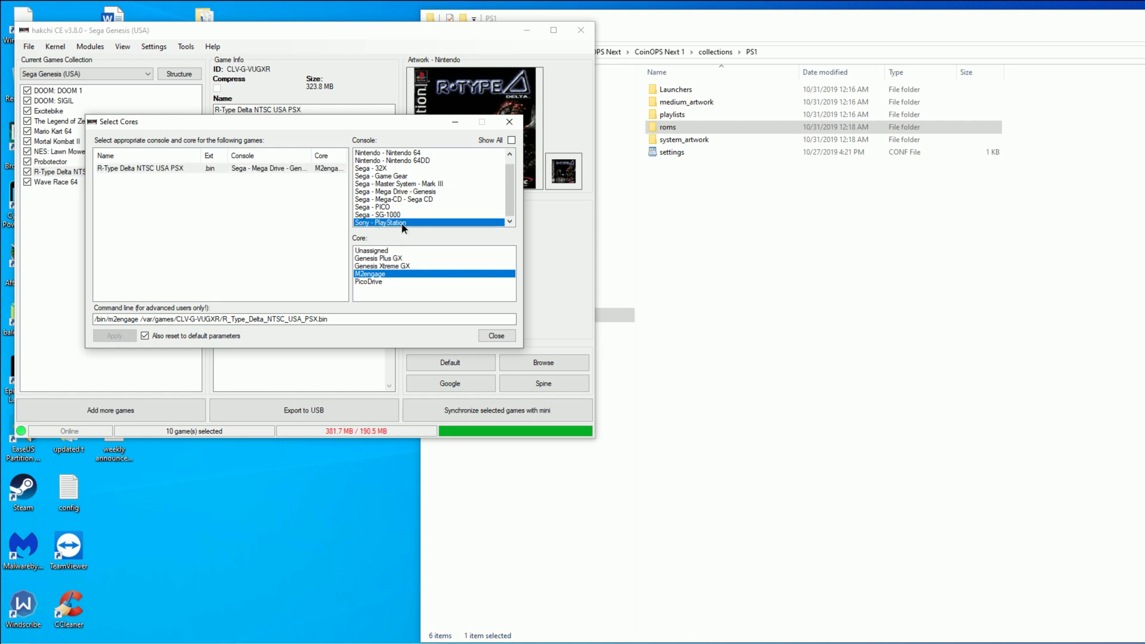
{"action": "left_click", "coordinate": [411, 258]}
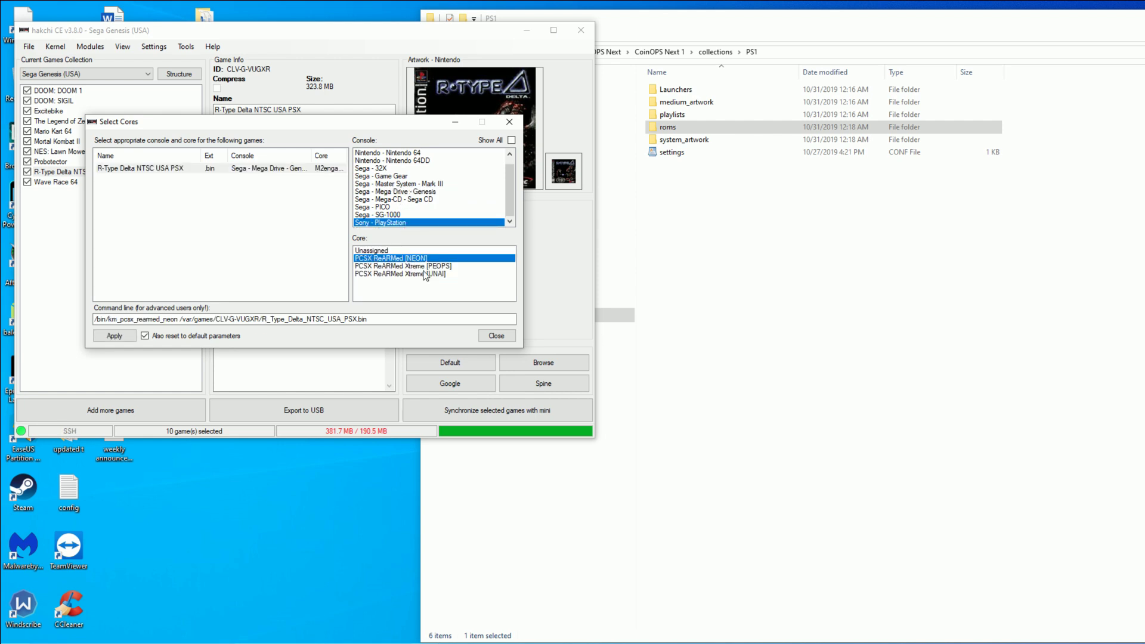
{"action": "left_click", "coordinate": [497, 335]}
{"action": "left_click", "coordinate": [337, 274]}
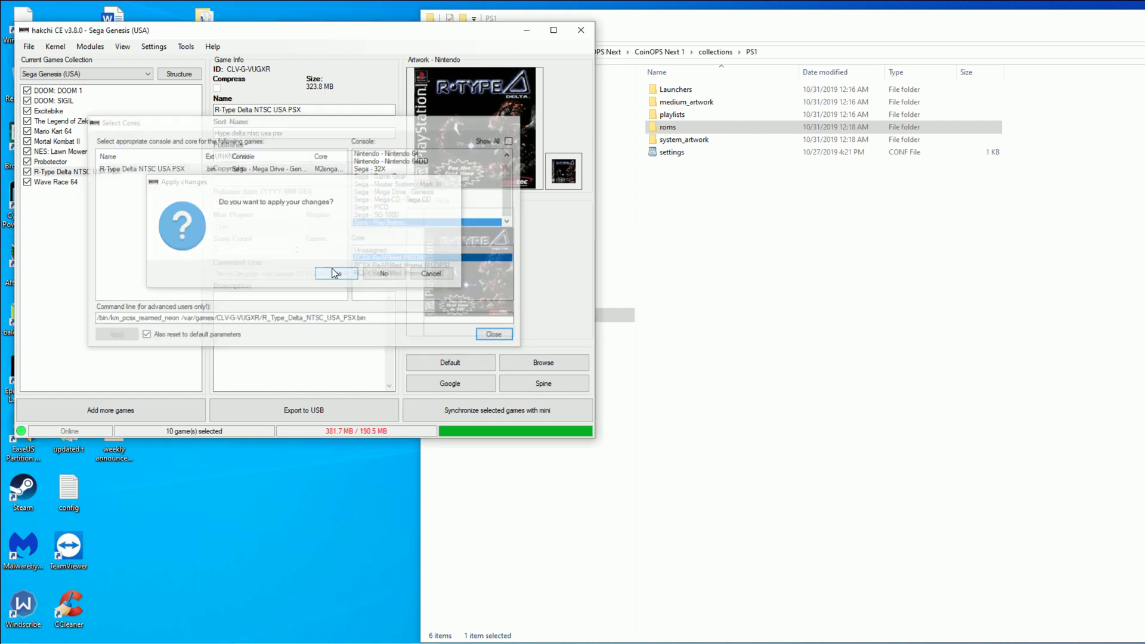
Step: Return File Explorer to the collections folder and switch back to hakchi
{"action": "left_click", "coordinate": [744, 350]}
{"action": "key", "text": "BackSpace"}
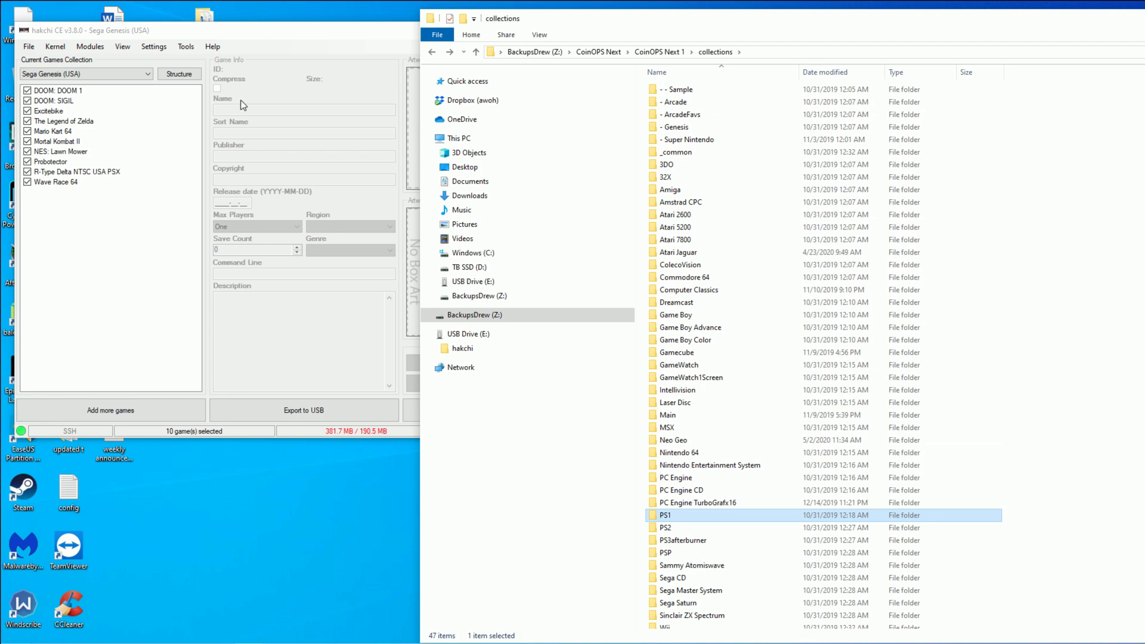
{"action": "left_click", "coordinate": [146, 251]}
Step: Open KMFD's Mod Hub and drag Super Mario Bros. Deluxe and Tetris DX from the GBC roms into hakchi
{"action": "left_click", "coordinate": [90, 47]}
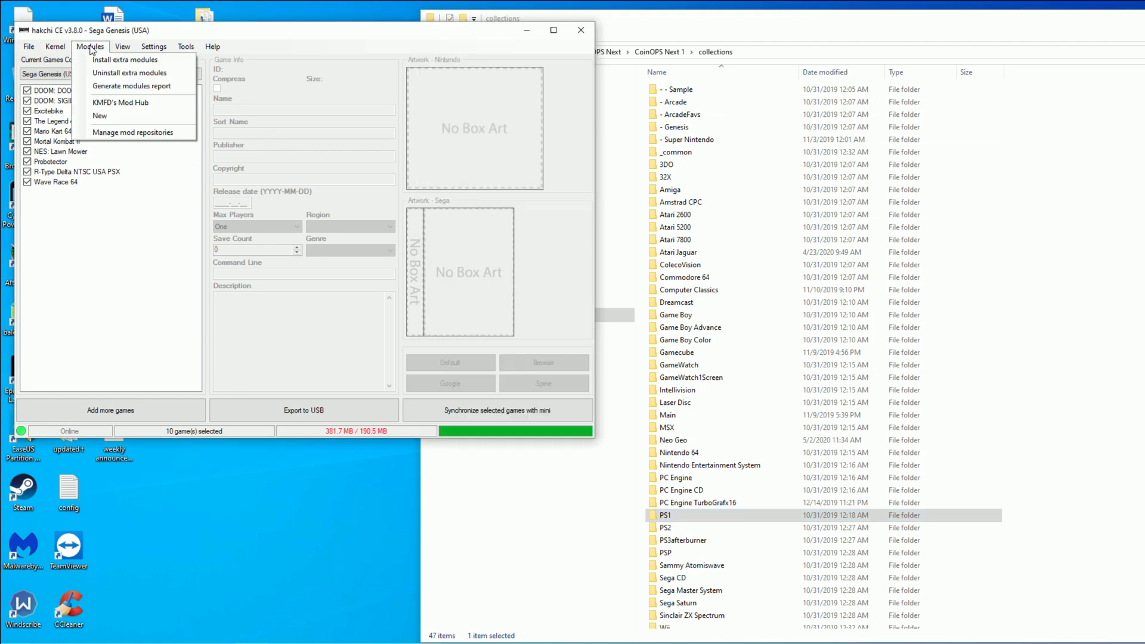
{"action": "left_click", "coordinate": [120, 103]}
{"action": "left_click", "coordinate": [686, 340]}
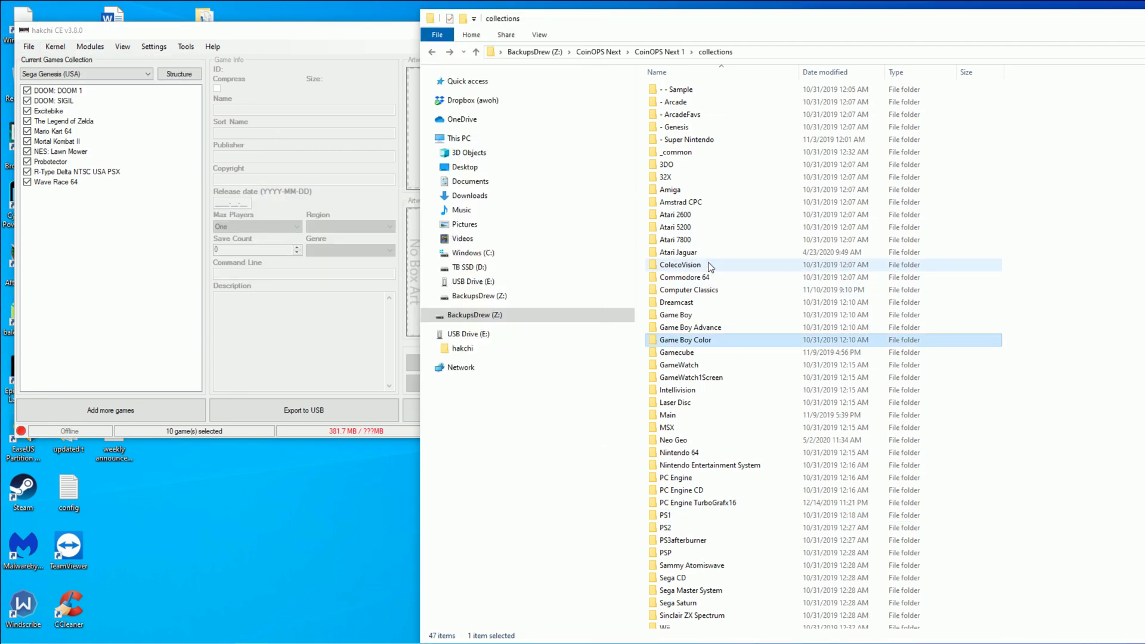
{"action": "double_click", "coordinate": [694, 338]}
{"action": "double_click", "coordinate": [689, 116]}
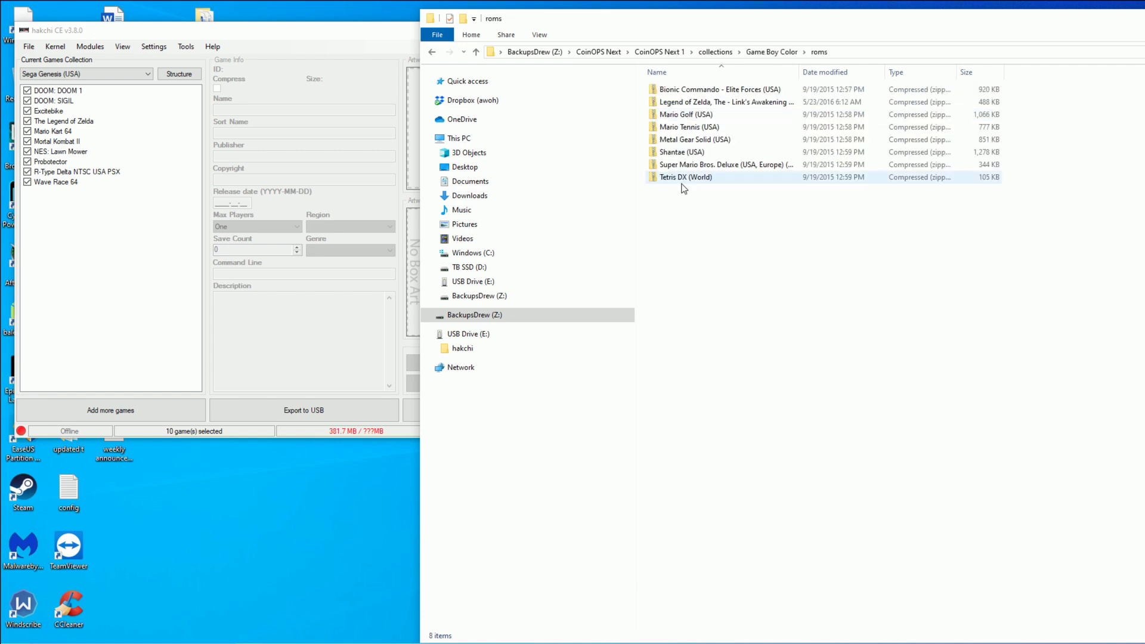
{"action": "left_click", "coordinate": [684, 178]}
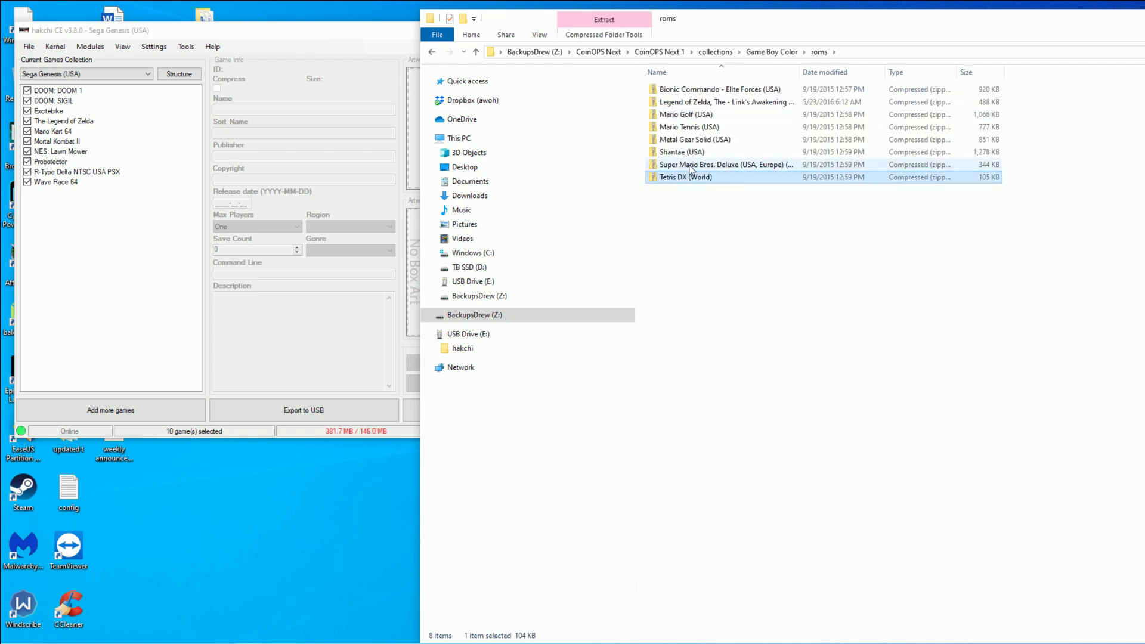
{"action": "left_click", "coordinate": [691, 169], "text": "ctrl"}
{"action": "left_click_drag", "start_coordinate": [691, 168], "coordinate": [96, 231]}
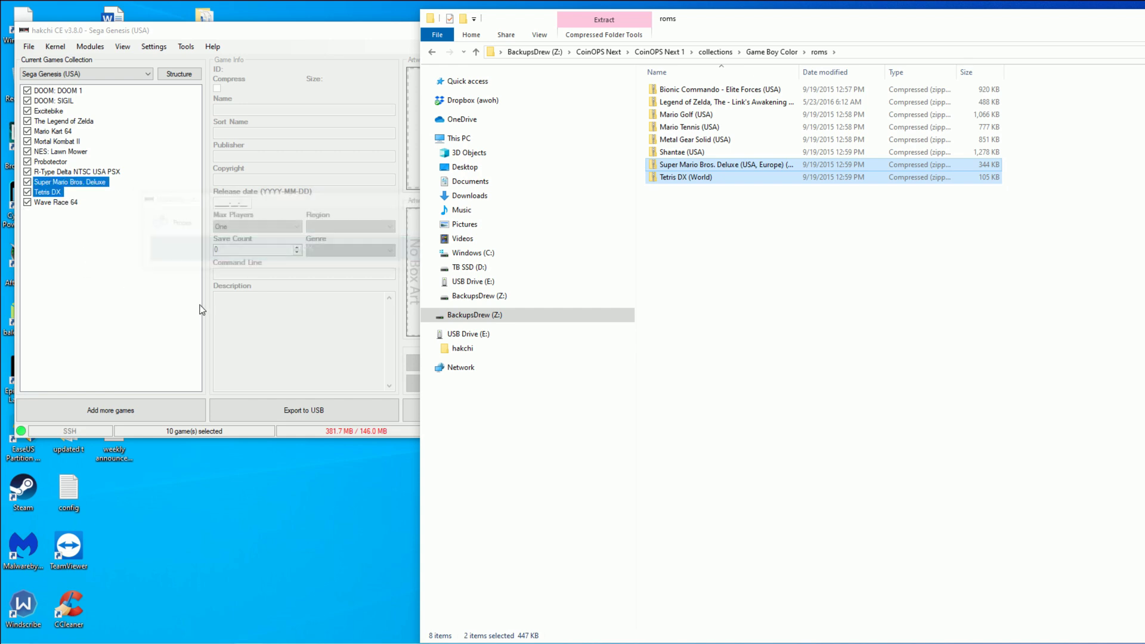
Step: Set Super Mario Bros. Deluxe's box art from a Google image search
{"action": "left_click", "coordinate": [250, 332]}
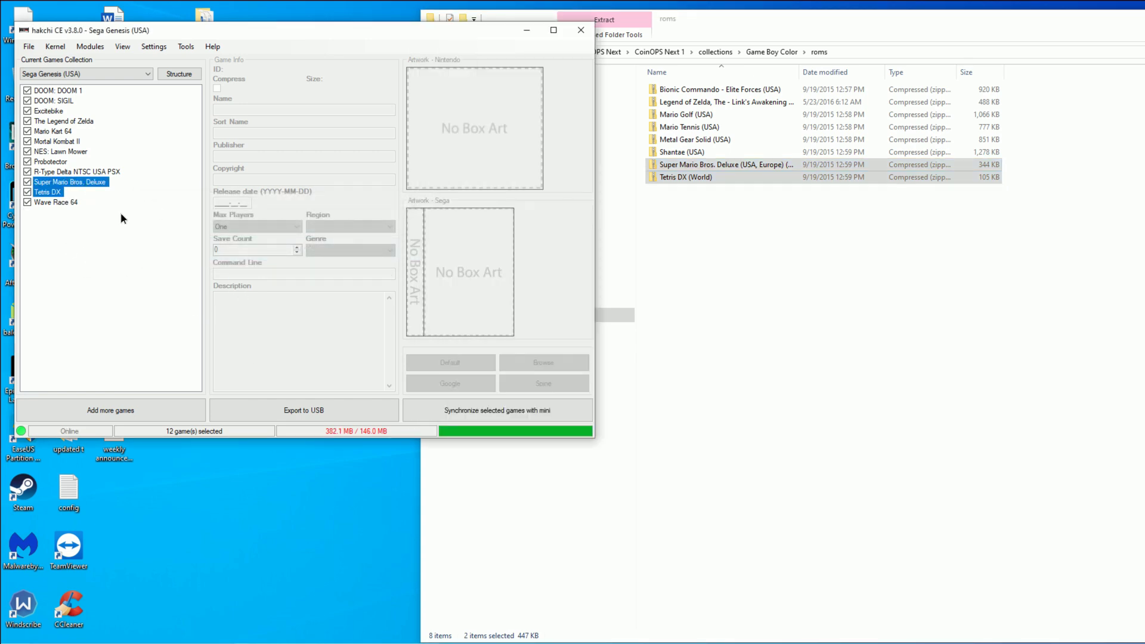
{"action": "left_click", "coordinate": [123, 218]}
{"action": "left_click", "coordinate": [70, 181]}
{"action": "left_click", "coordinate": [450, 362]}
{"action": "left_click", "coordinate": [450, 382]}
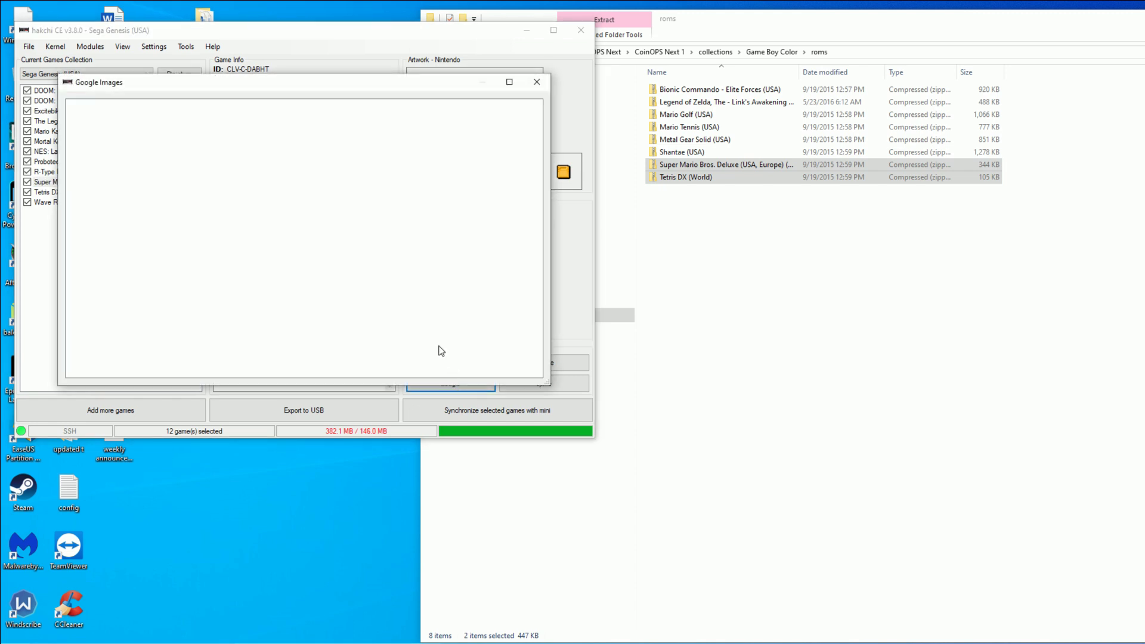
{"action": "double_click", "coordinate": [110, 135]}
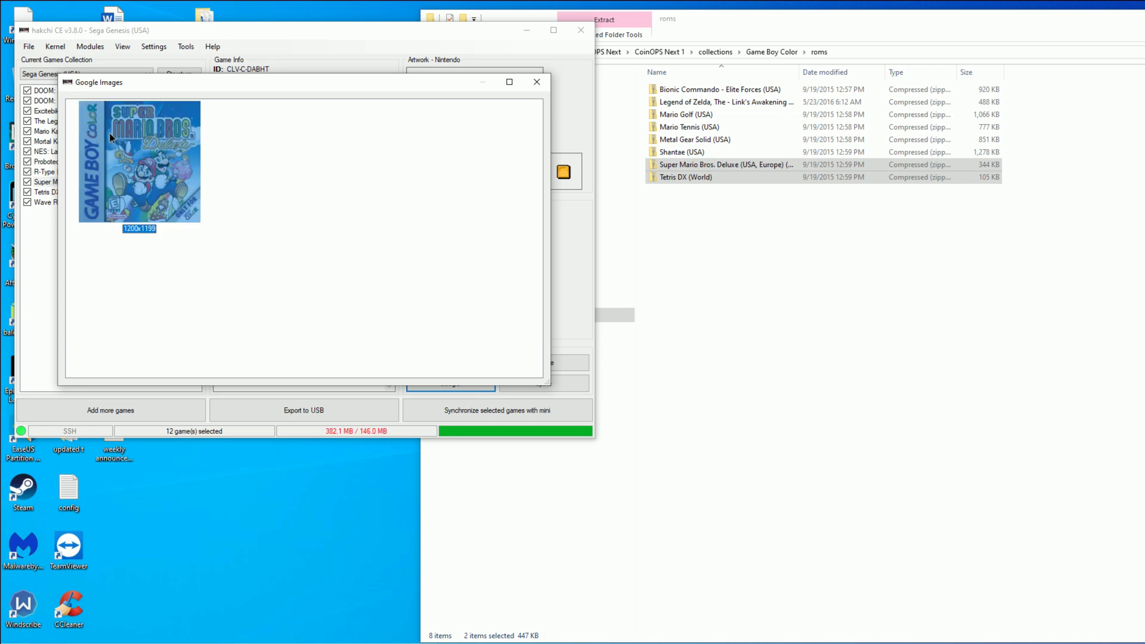
Step: Set Tetris DX's box art from a Google image search
{"action": "left_click", "coordinate": [62, 193]}
{"action": "left_click", "coordinate": [450, 383]}
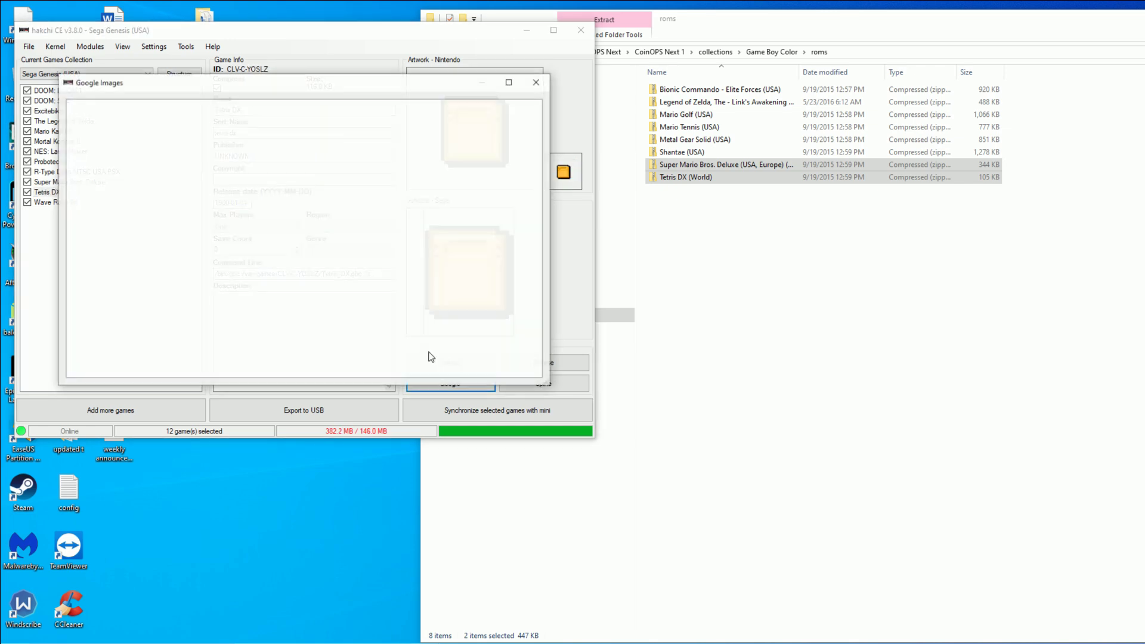
{"action": "double_click", "coordinate": [127, 179]}
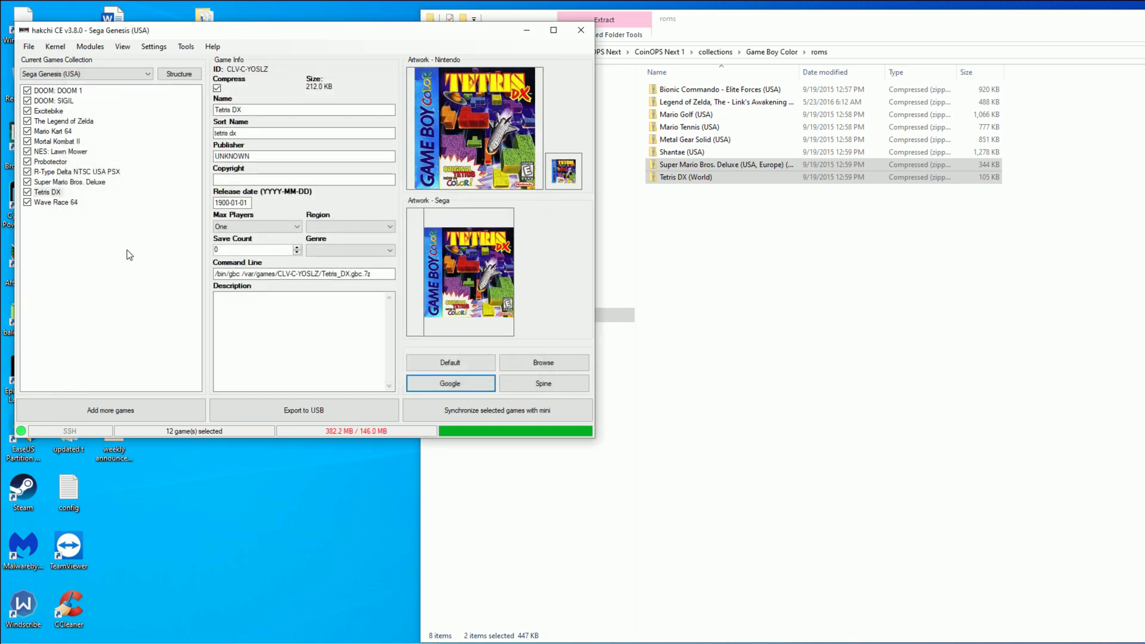
Step: Assign the Gambatte core to Tetris DX and apply the change
{"action": "right_click", "coordinate": [48, 197]}
{"action": "left_click", "coordinate": [108, 391]}
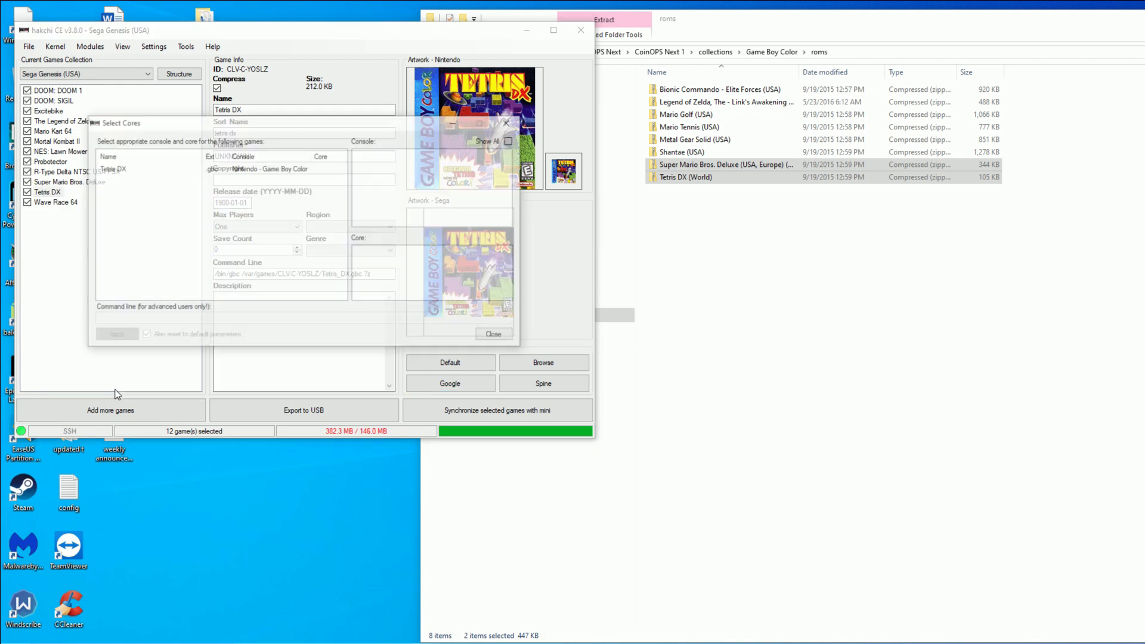
{"action": "left_click", "coordinate": [117, 170]}
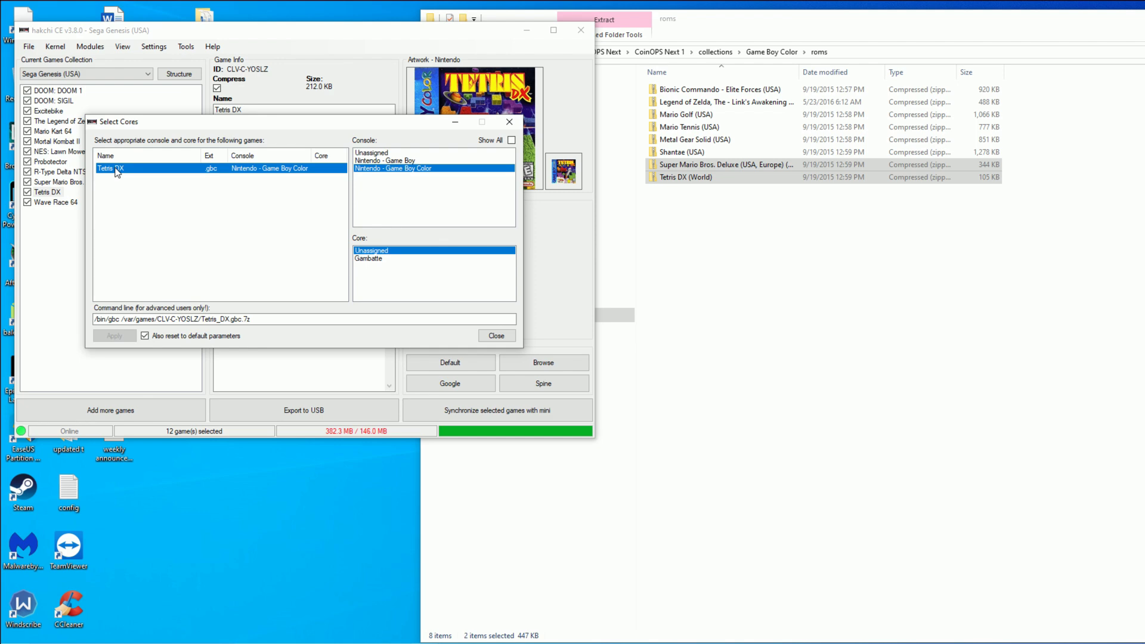
{"action": "left_click", "coordinate": [365, 259]}
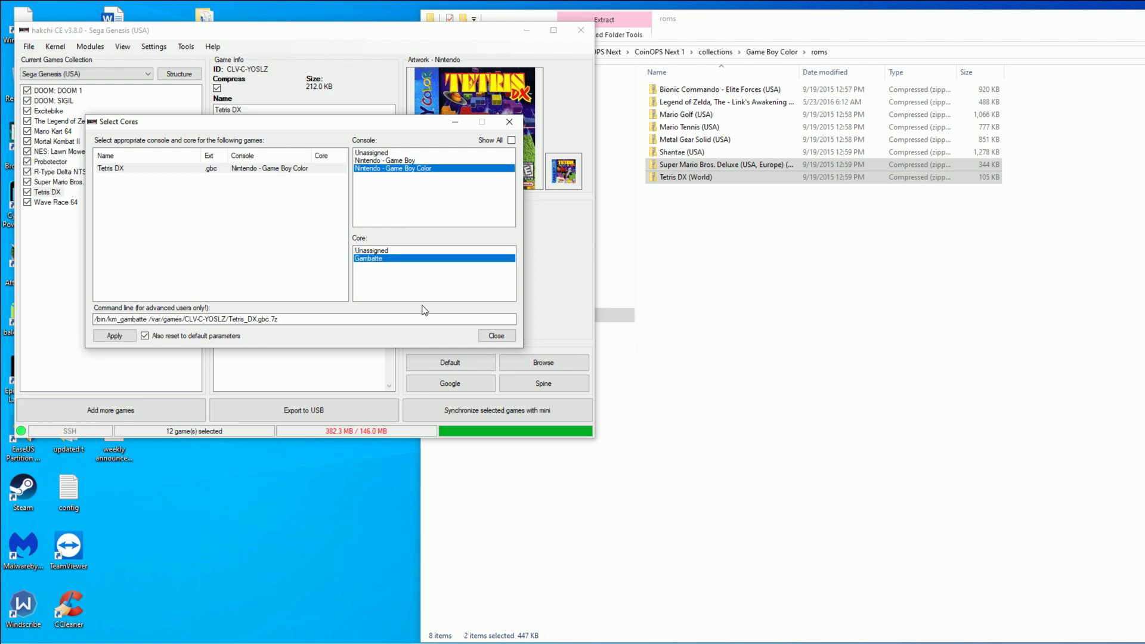
{"action": "left_click", "coordinate": [113, 336]}
{"action": "left_click", "coordinate": [496, 335]}
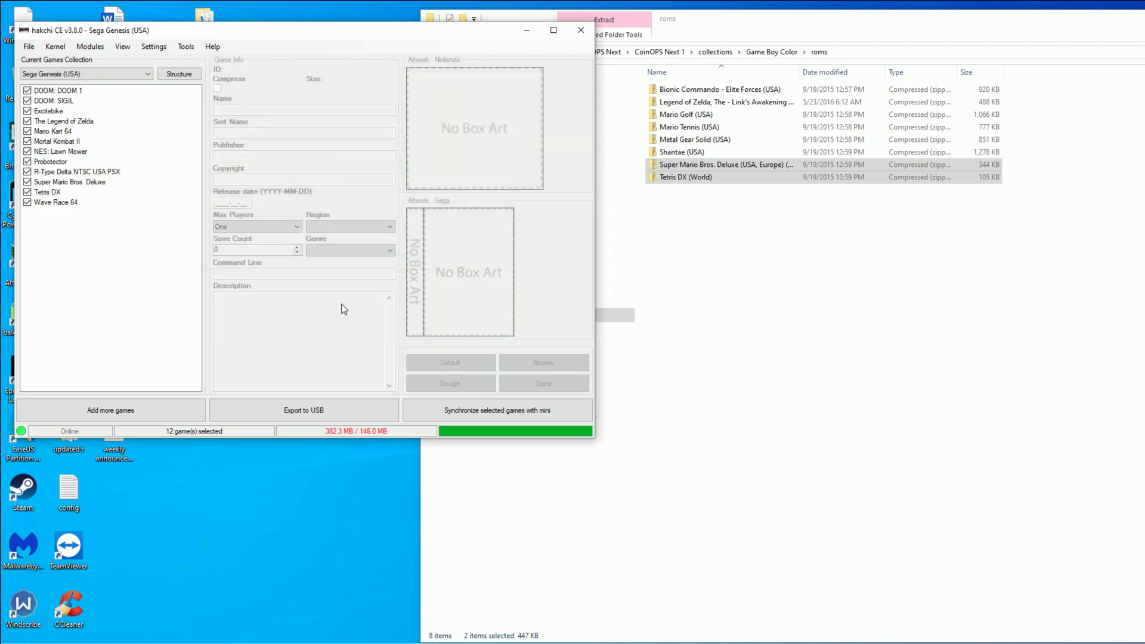
Step: Select Super Mario Bros. Deluxe and bring up its emulation core settings
{"action": "left_click", "coordinate": [66, 182]}
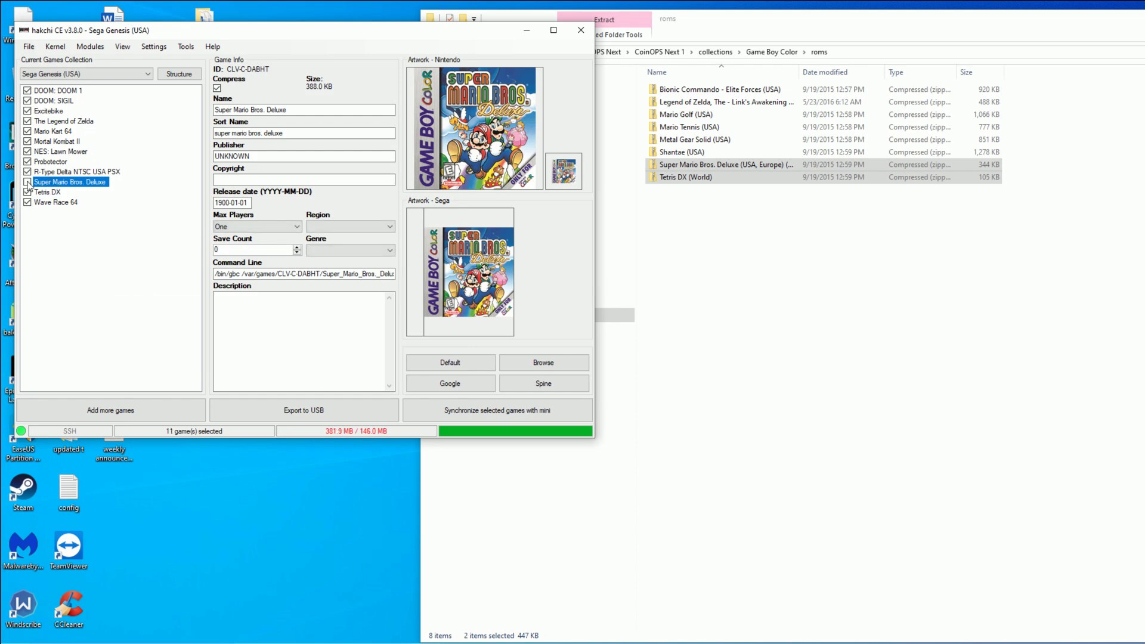
{"action": "left_click", "coordinate": [27, 183]}
{"action": "right_click", "coordinate": [70, 182]}
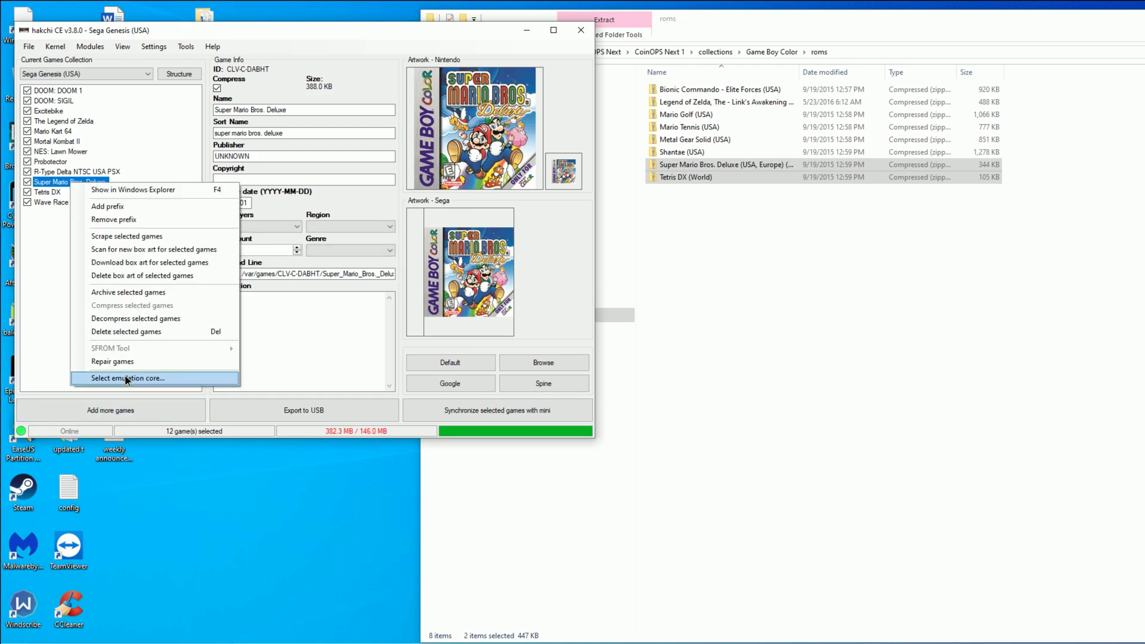
{"action": "left_click", "coordinate": [127, 378]}
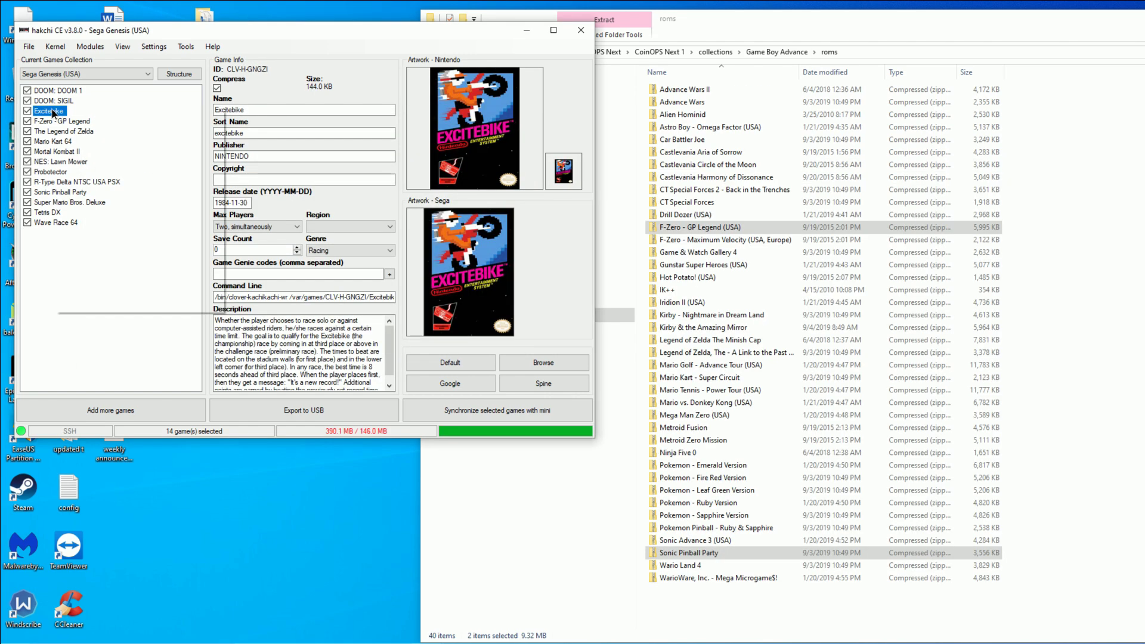
Step: Change Excitebike's emulation core from Kachikachi to Nestopia and apply it
{"action": "right_click", "coordinate": [57, 113]}
{"action": "left_click", "coordinate": [107, 310]}
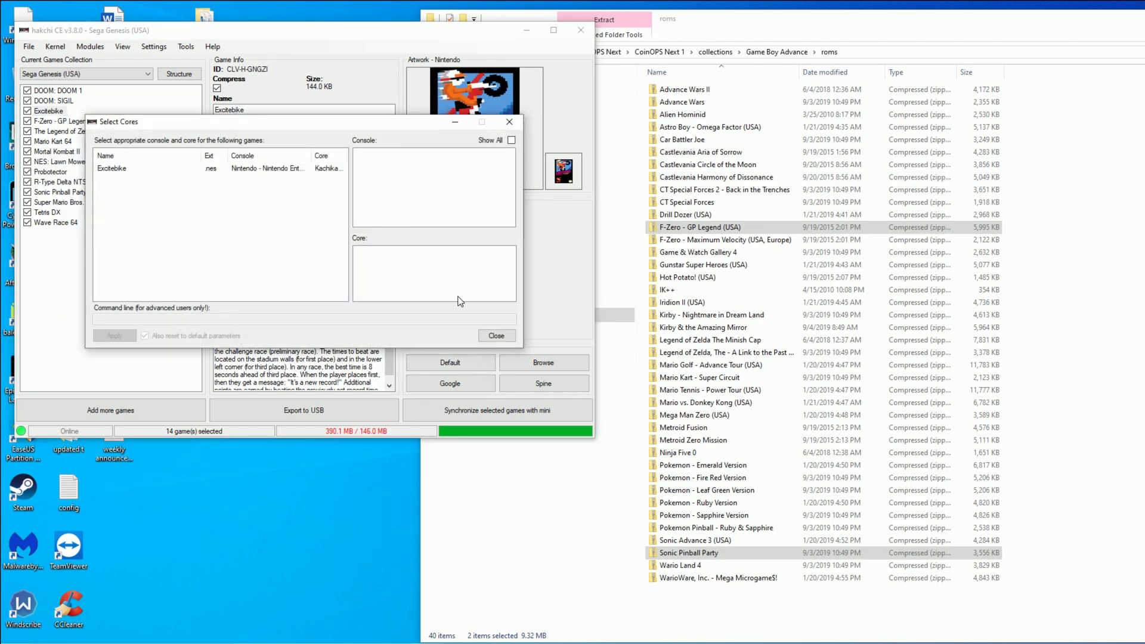
{"action": "left_click", "coordinate": [298, 170]}
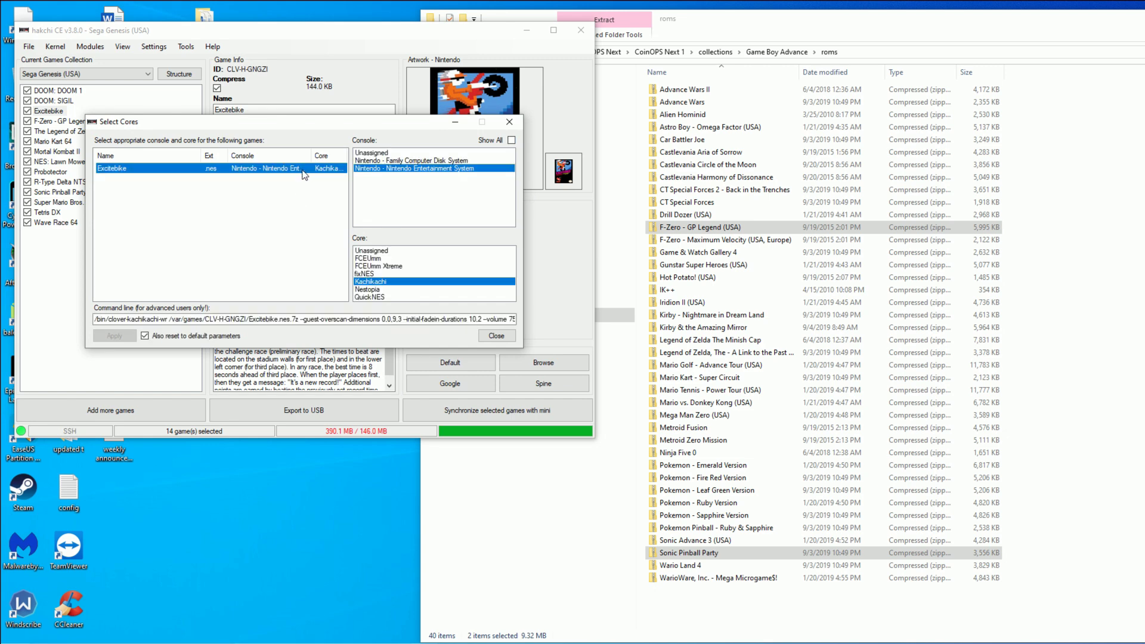
{"action": "left_click", "coordinate": [392, 169]}
{"action": "left_click", "coordinate": [387, 281]}
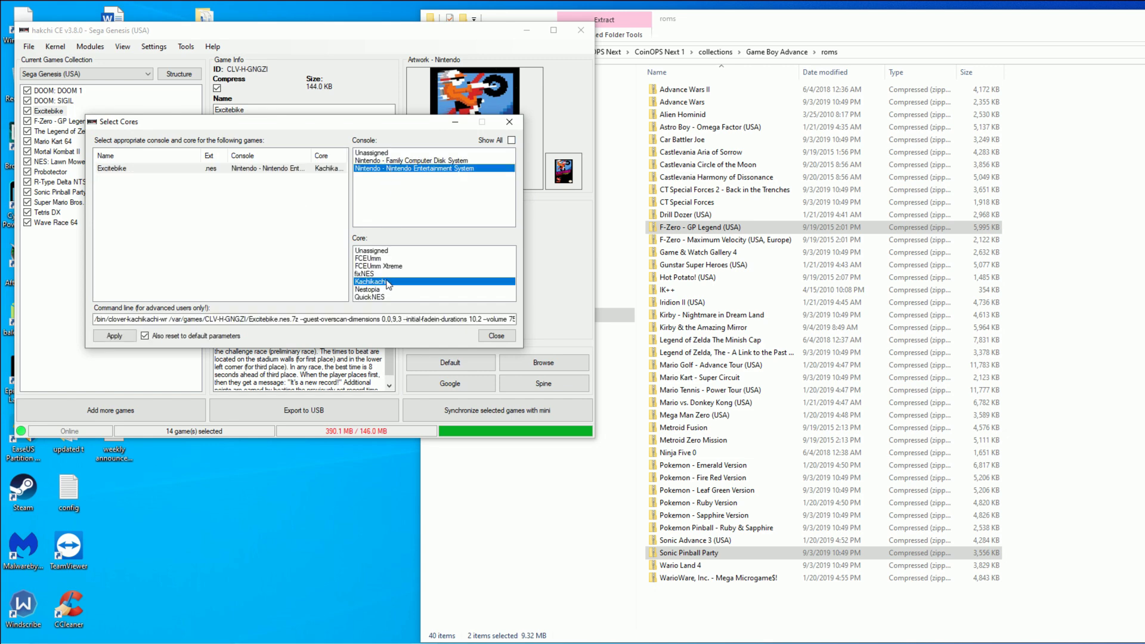
{"action": "left_click", "coordinate": [390, 289]}
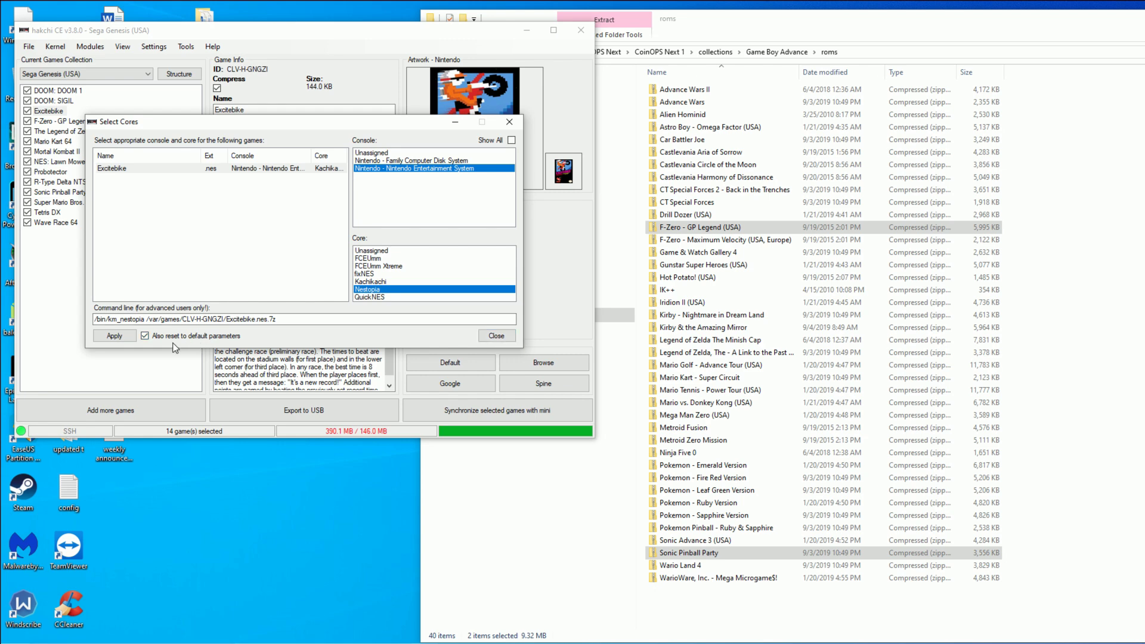
{"action": "left_click", "coordinate": [128, 337]}
{"action": "left_click", "coordinate": [497, 335]}
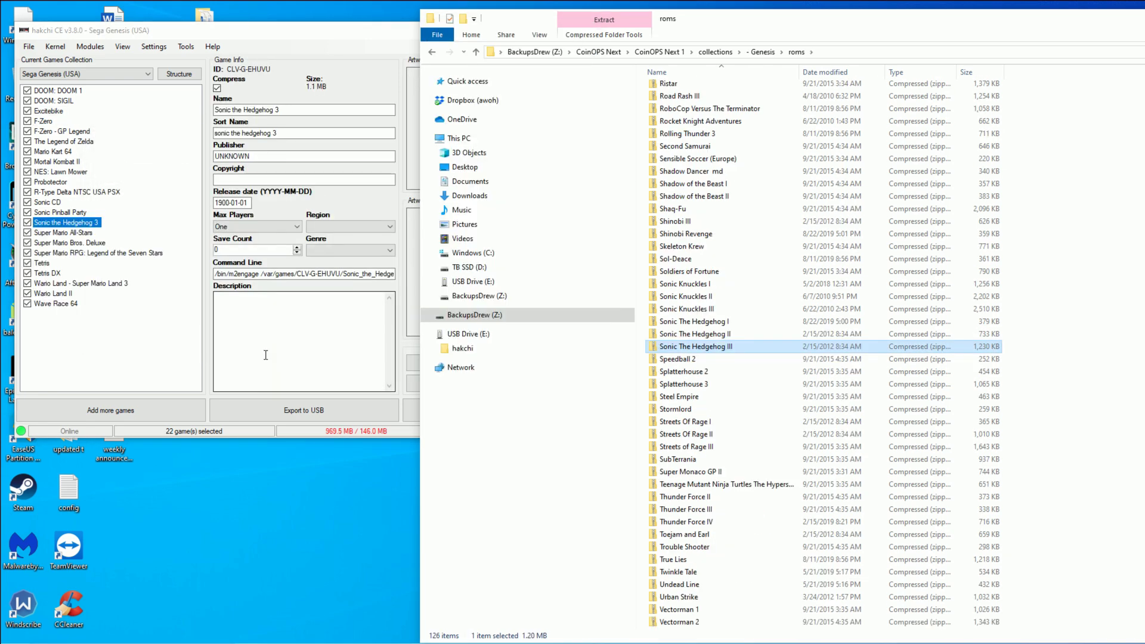
Step: Set Sonic the Hedgehog 3's cover art from a Google image search
{"action": "left_click", "coordinate": [153, 370]}
{"action": "left_click", "coordinate": [64, 223]}
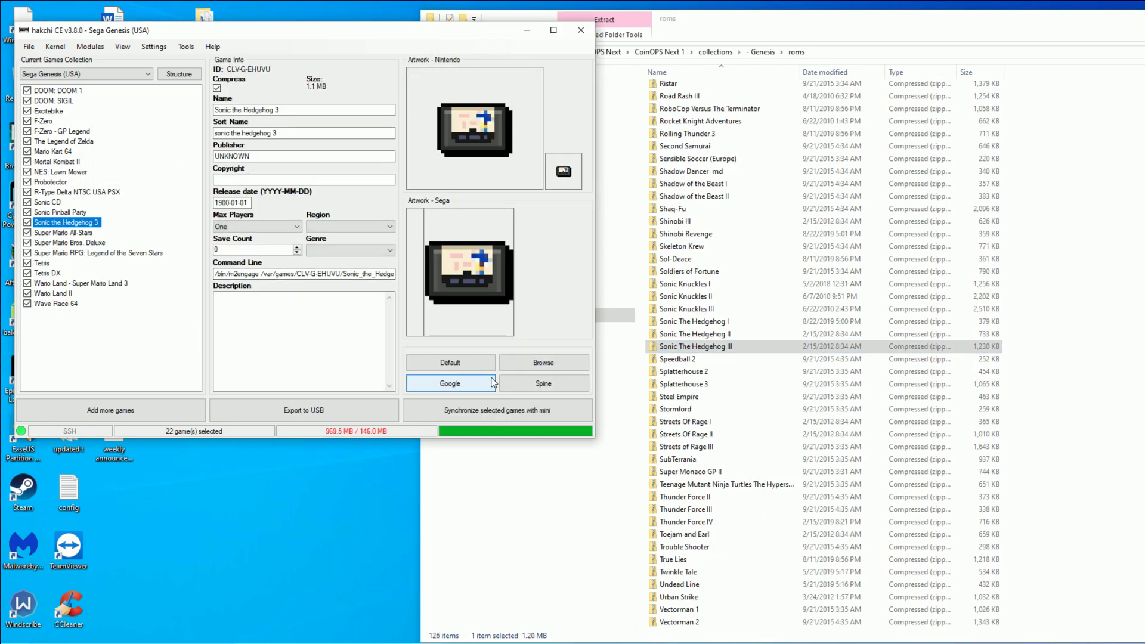
{"action": "left_click", "coordinate": [451, 384]}
{"action": "double_click", "coordinate": [122, 116]}
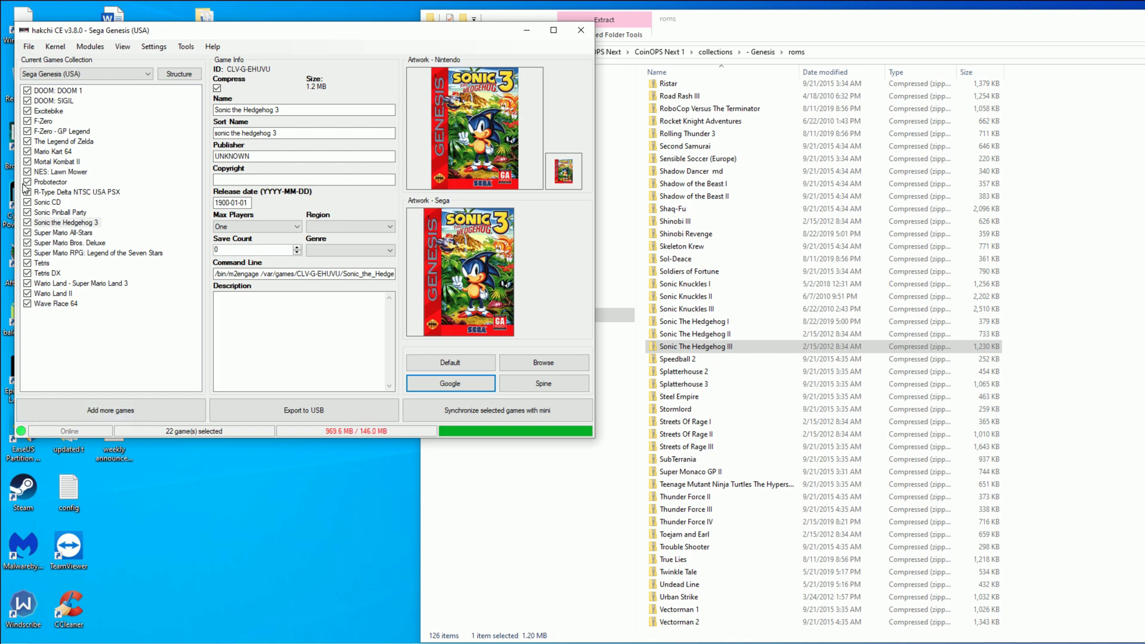
Step: Check Sonic the Hedgehog 3's emulation core and close without changes
{"action": "right_click", "coordinate": [54, 222]}
{"action": "left_click", "coordinate": [125, 419]}
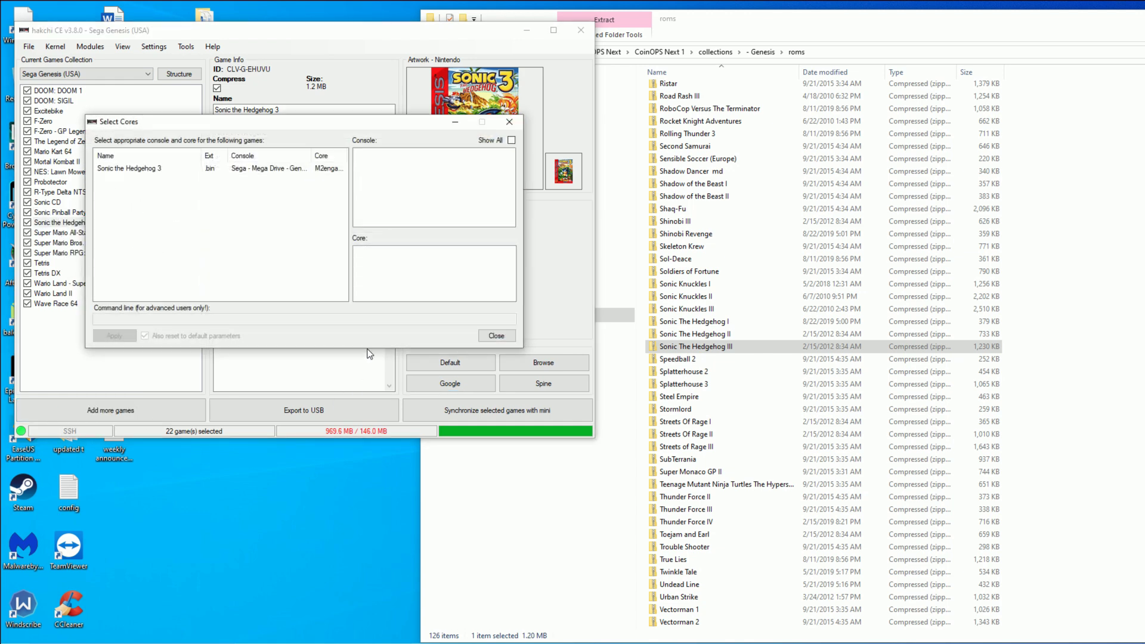
{"action": "left_click", "coordinate": [510, 122]}
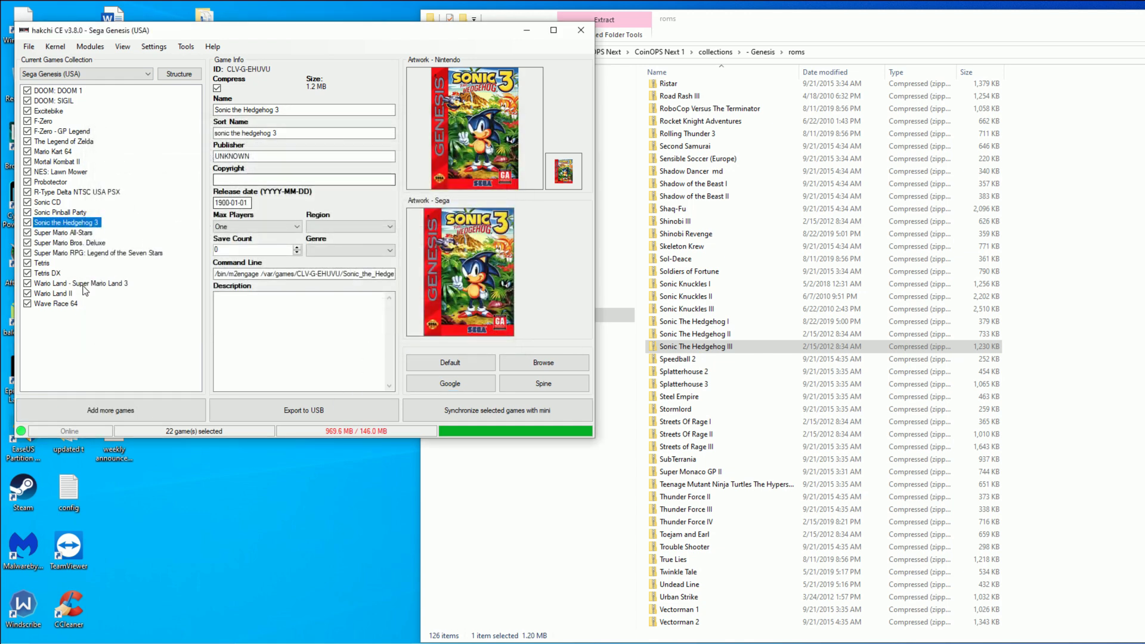
Step: Set Super Mario RPG to the Snes9x 2018 core and apply it
{"action": "left_click", "coordinate": [52, 255]}
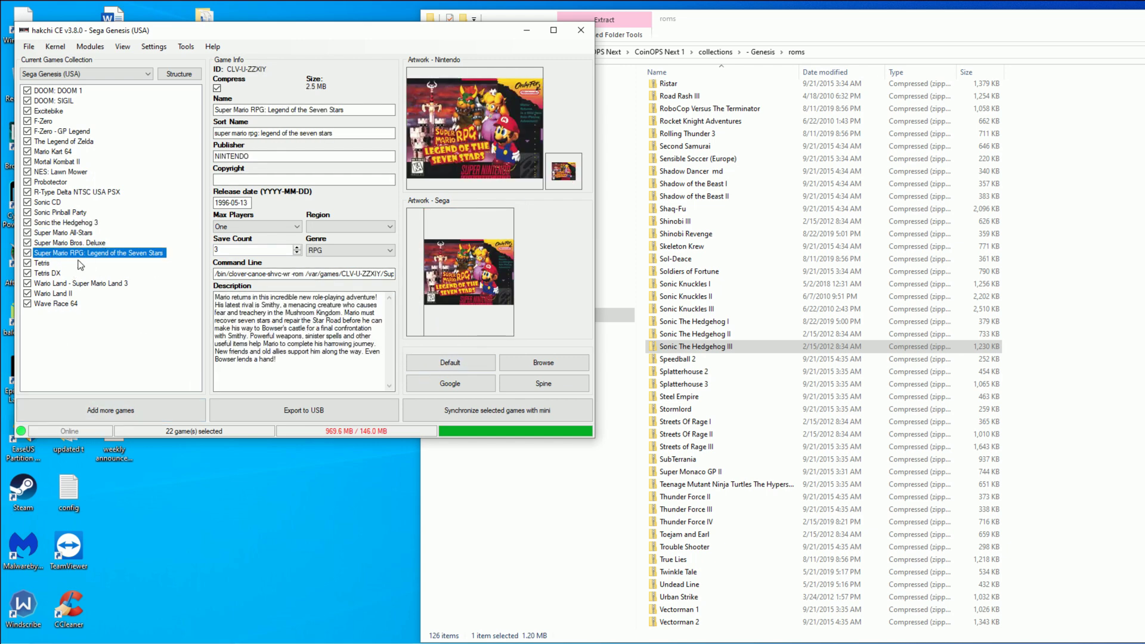
{"action": "right_click", "coordinate": [80, 263]}
{"action": "left_click", "coordinate": [143, 451]}
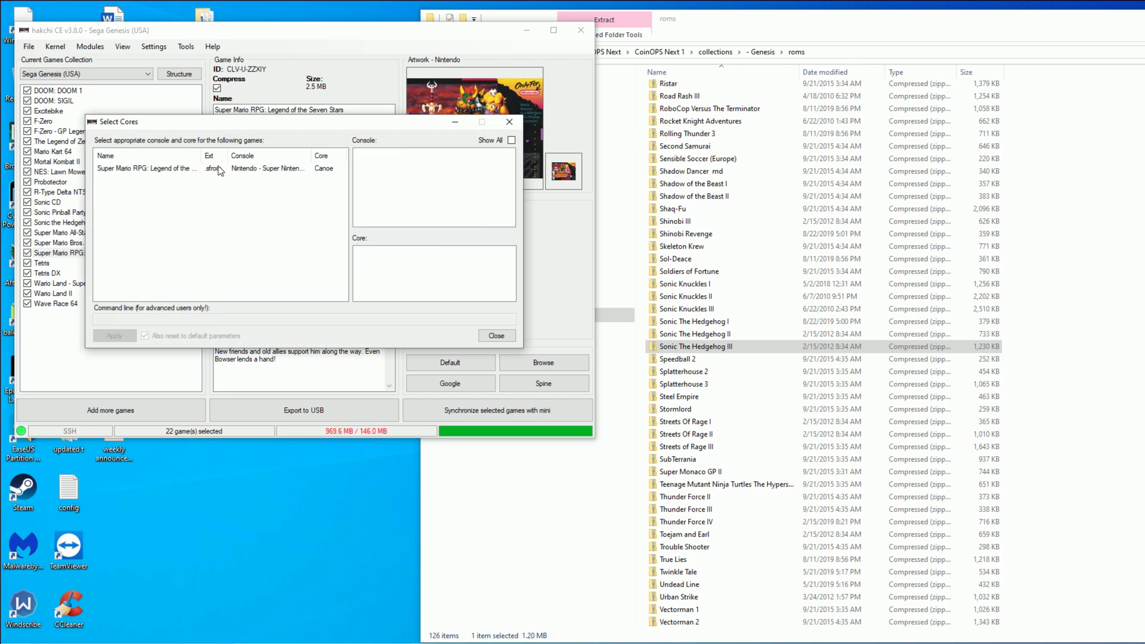
{"action": "left_click", "coordinate": [365, 266]}
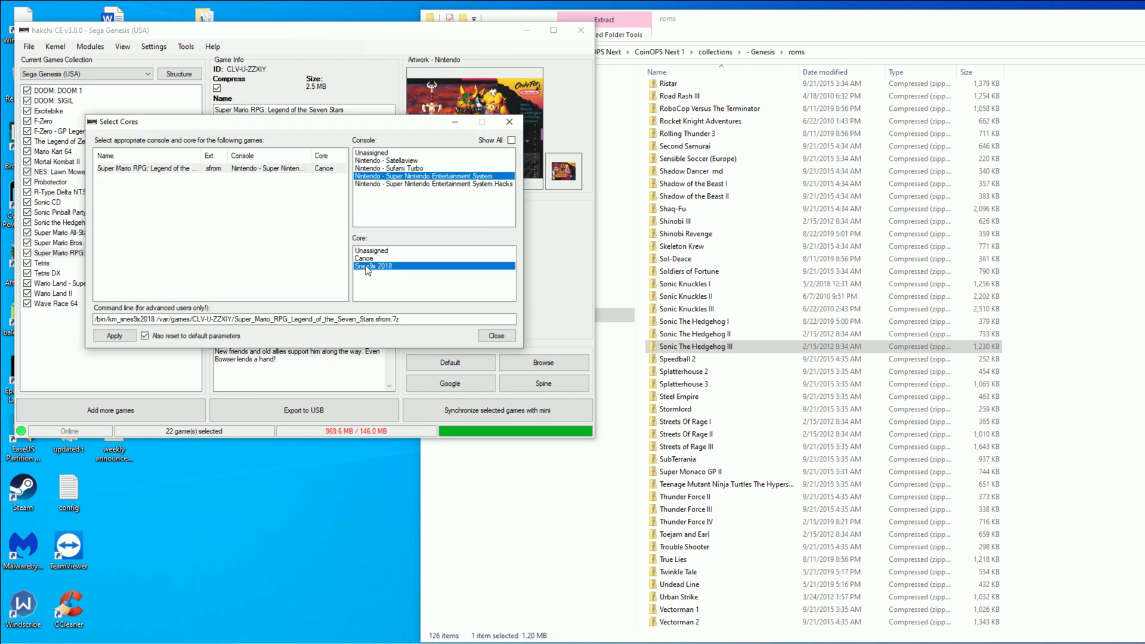
{"action": "left_click", "coordinate": [115, 335]}
Step: Quick-format the 57.2 GB USB Drive (E:) as NTFS, confirming the erase
{"action": "left_click", "coordinate": [496, 336]}
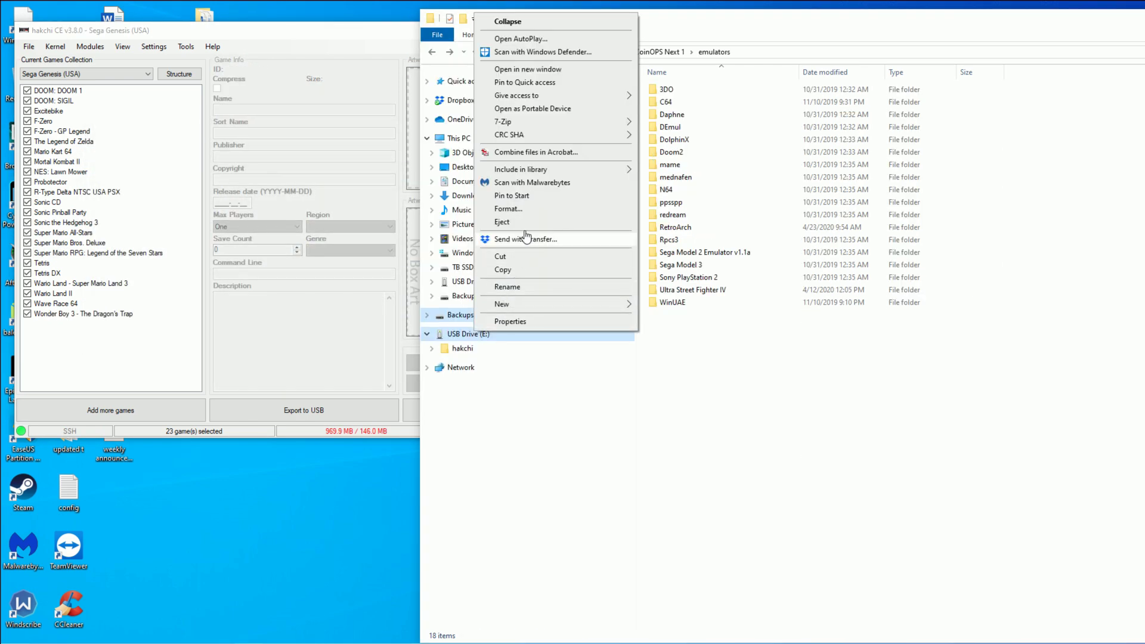
{"action": "left_click", "coordinate": [516, 208]}
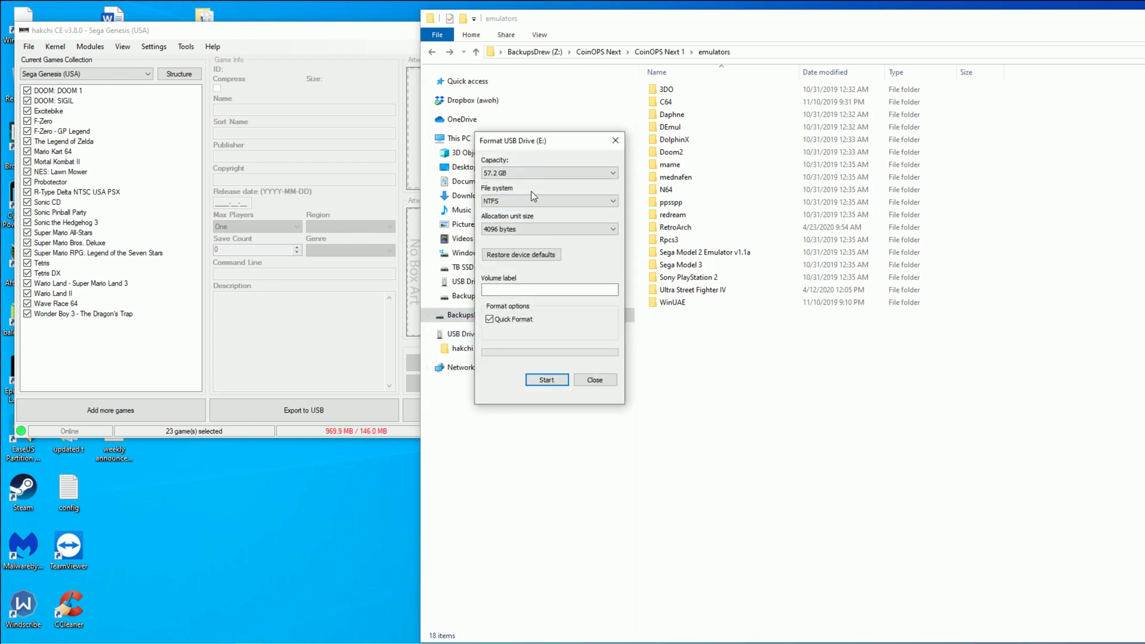
{"action": "left_click", "coordinate": [546, 380]}
{"action": "left_click", "coordinate": [599, 329]}
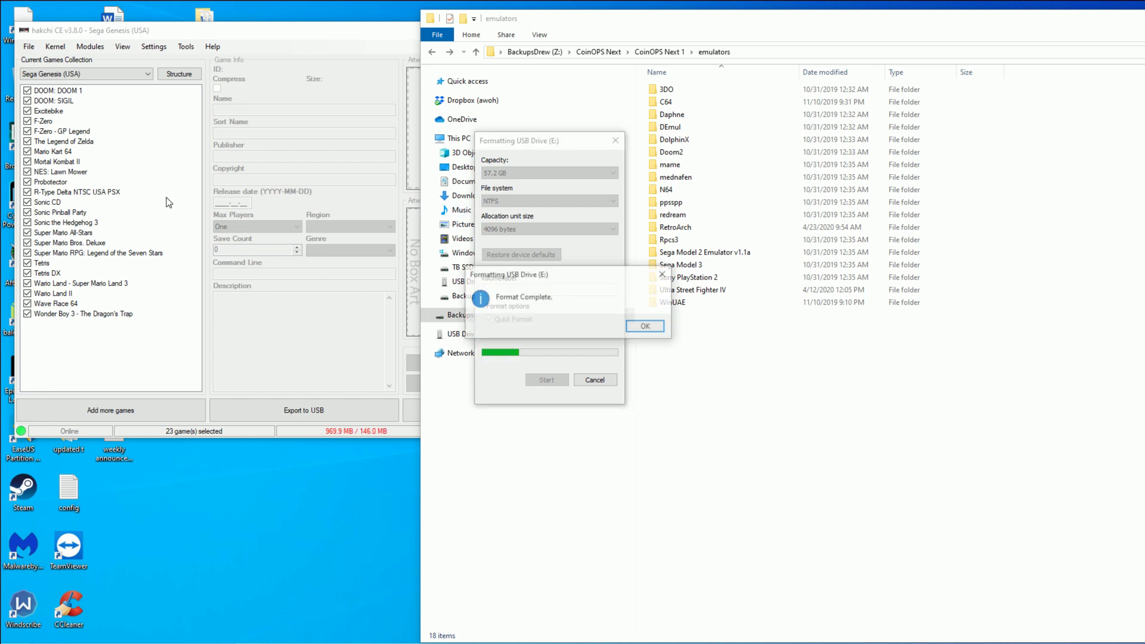
{"action": "left_click", "coordinate": [646, 327]}
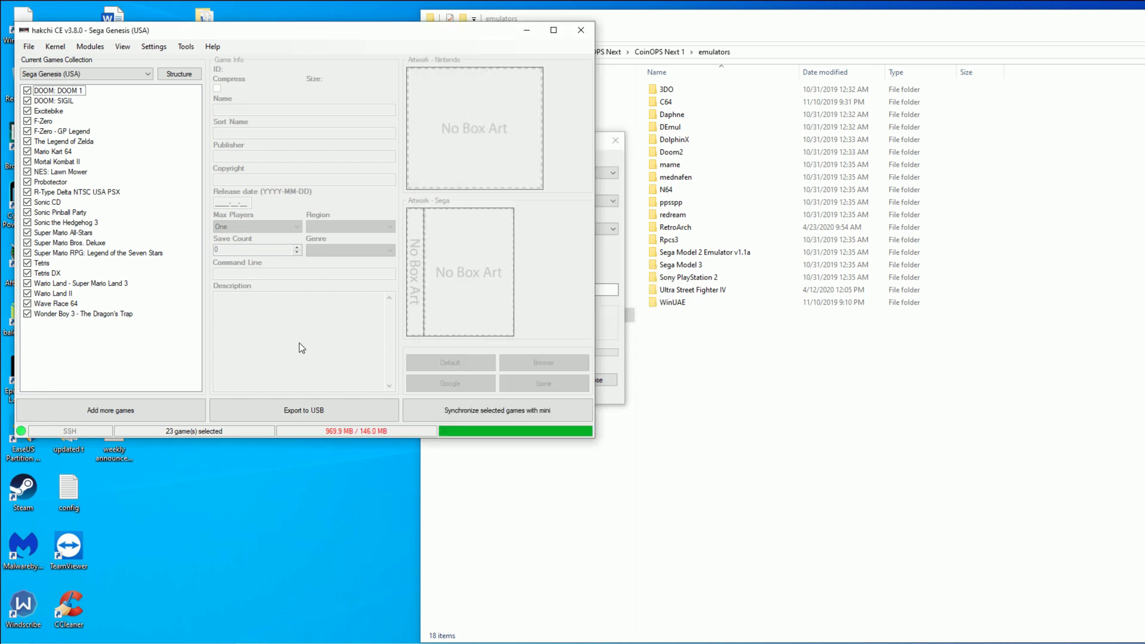
Step: Group the games lacking custom box art and inspect the DOOM 1 and DOOM: SIGIL entries
{"action": "left_click", "coordinate": [122, 46]}
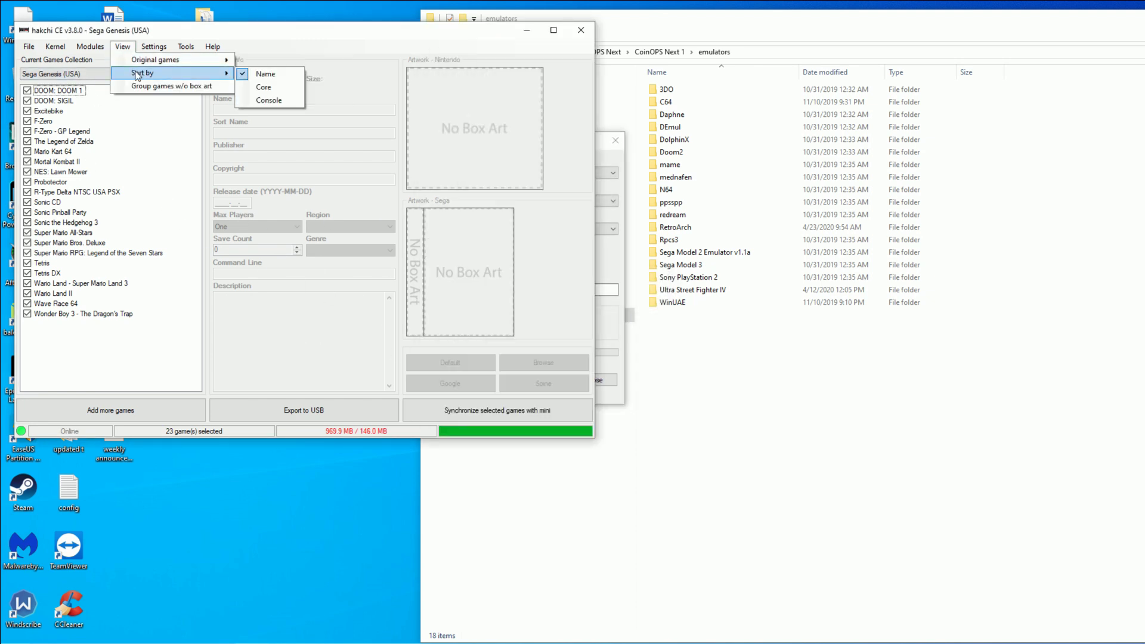
{"action": "left_click", "coordinate": [158, 86]}
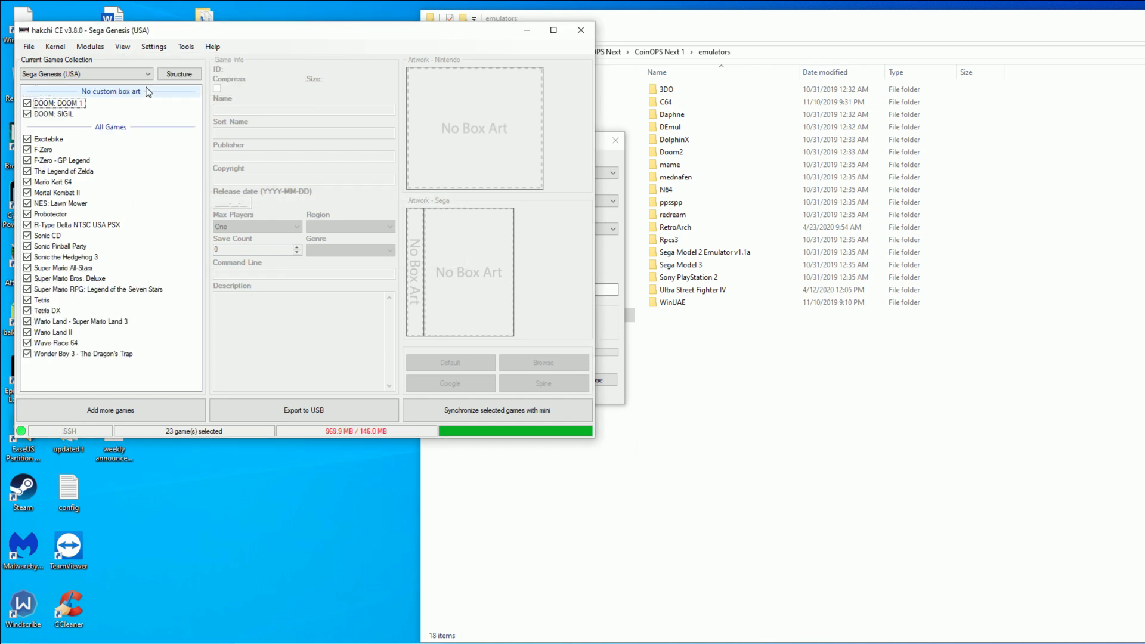
{"action": "left_click", "coordinate": [90, 103]}
{"action": "left_click", "coordinate": [67, 115]}
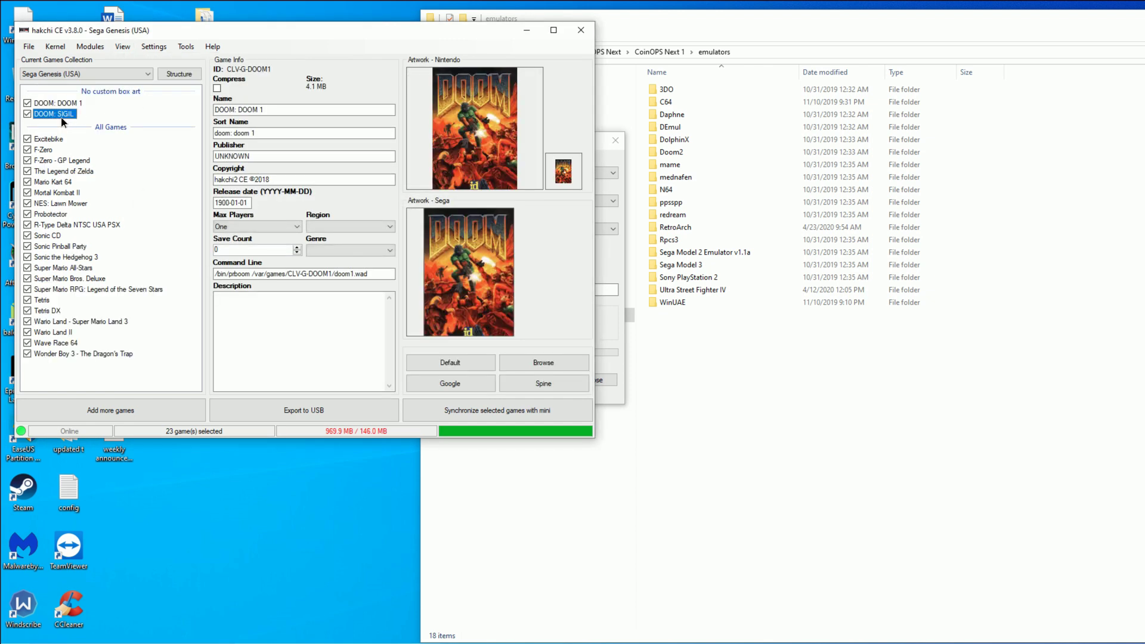
Step: Check the game sorting choices, then turn off grouping of games without box art
{"action": "left_click", "coordinate": [122, 46]}
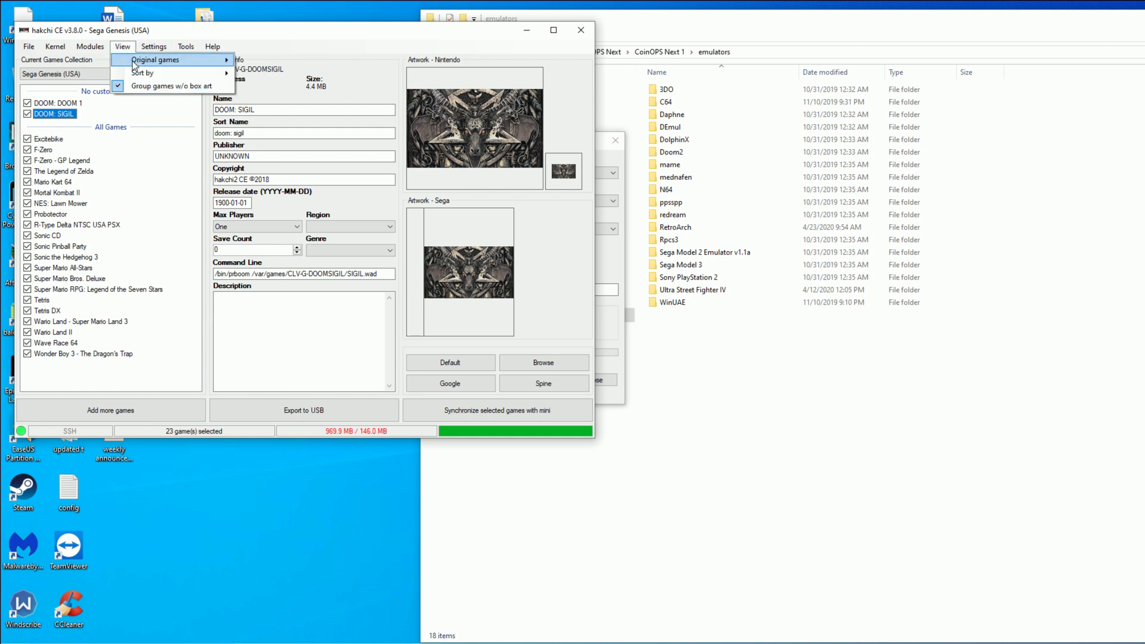
{"action": "mouse_move", "coordinate": [133, 62]}
{"action": "left_click", "coordinate": [254, 85]}
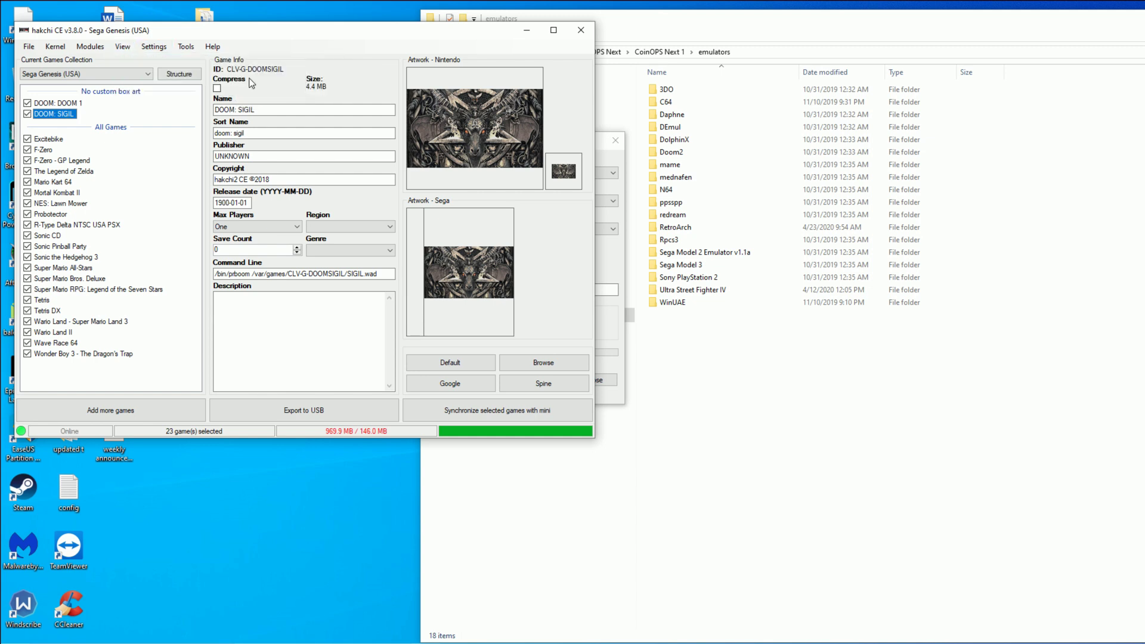
{"action": "left_click", "coordinate": [122, 48]}
{"action": "left_click", "coordinate": [155, 86]}
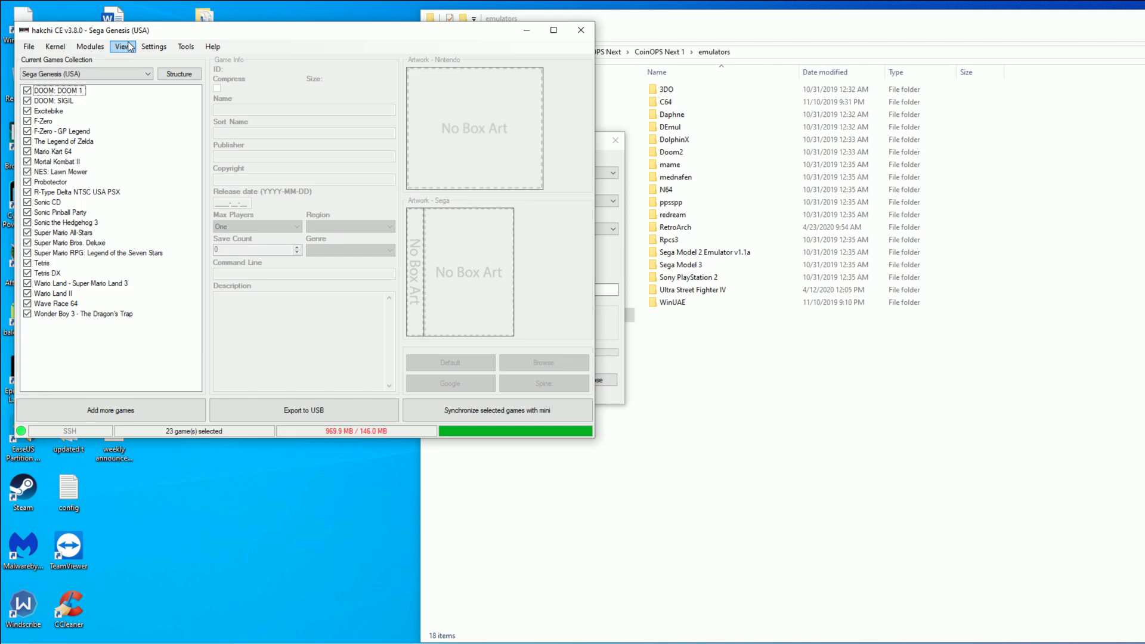
Step: Choose the Custom folder structure for the games collection
{"action": "left_click", "coordinate": [153, 46]}
{"action": "left_click", "coordinate": [153, 47]}
{"action": "left_click", "coordinate": [179, 73]}
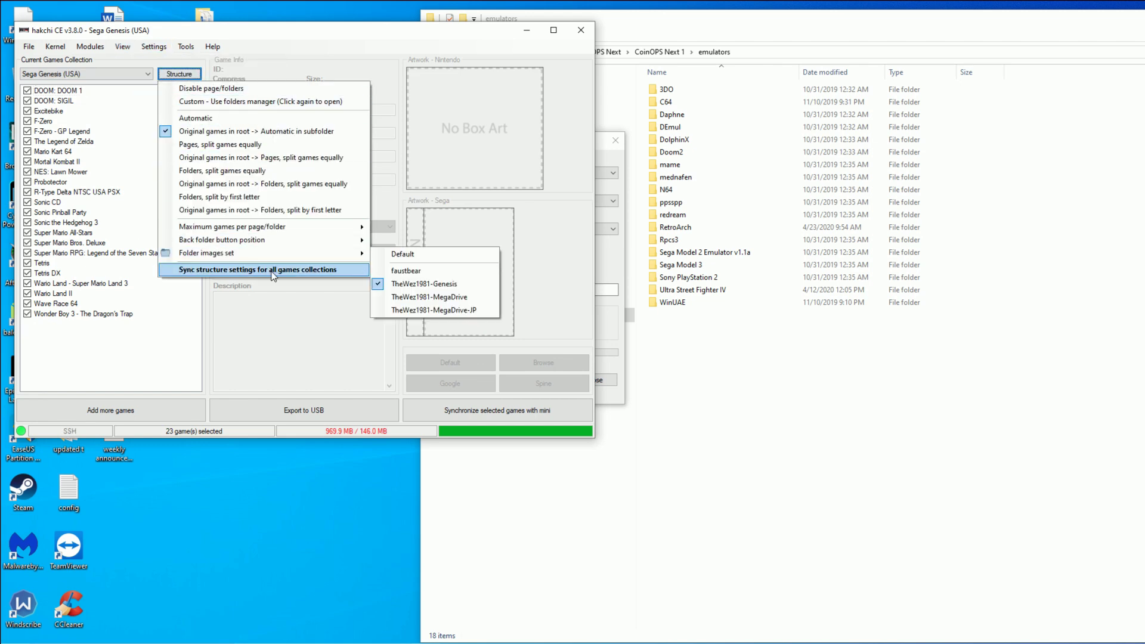
{"action": "left_click", "coordinate": [217, 103]}
Step: In the custom folder editor, arrange games one folder per console and browse /bin/prboom and /bin/km_mupen64plus_next
{"action": "left_click", "coordinate": [179, 73]}
{"action": "left_click", "coordinate": [217, 101]}
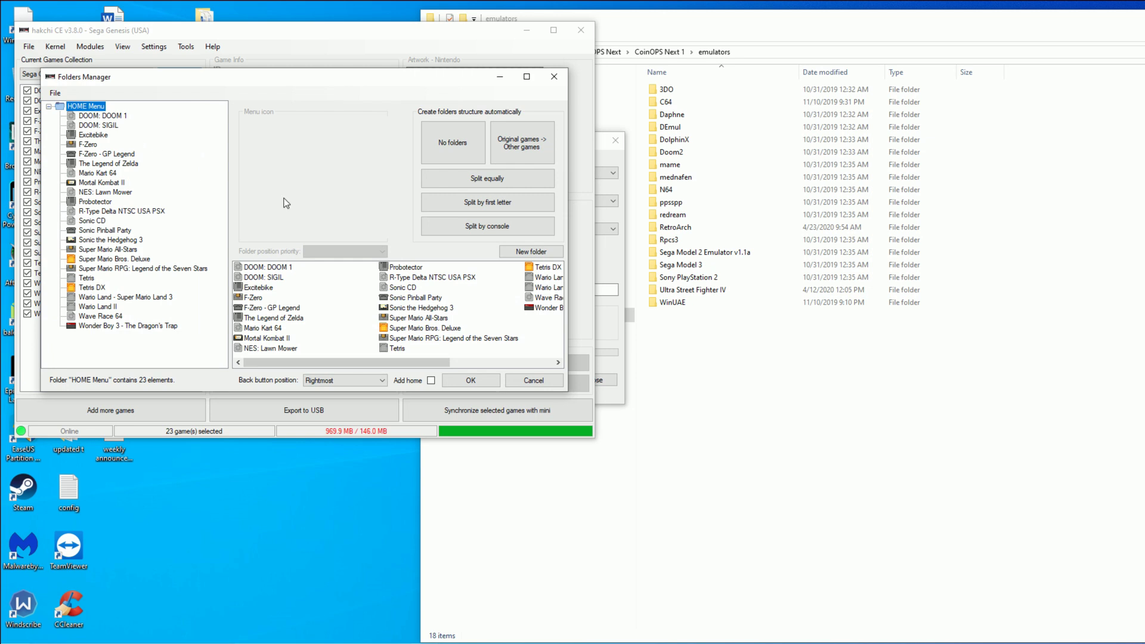
{"action": "left_click", "coordinate": [494, 229]}
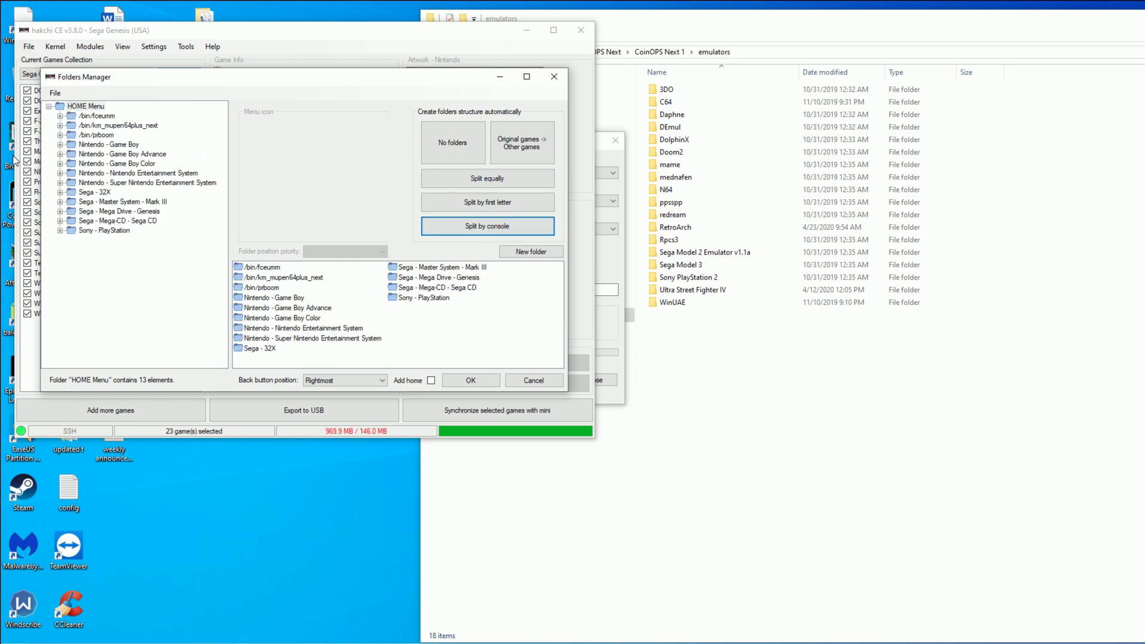
{"action": "left_click", "coordinate": [91, 135]}
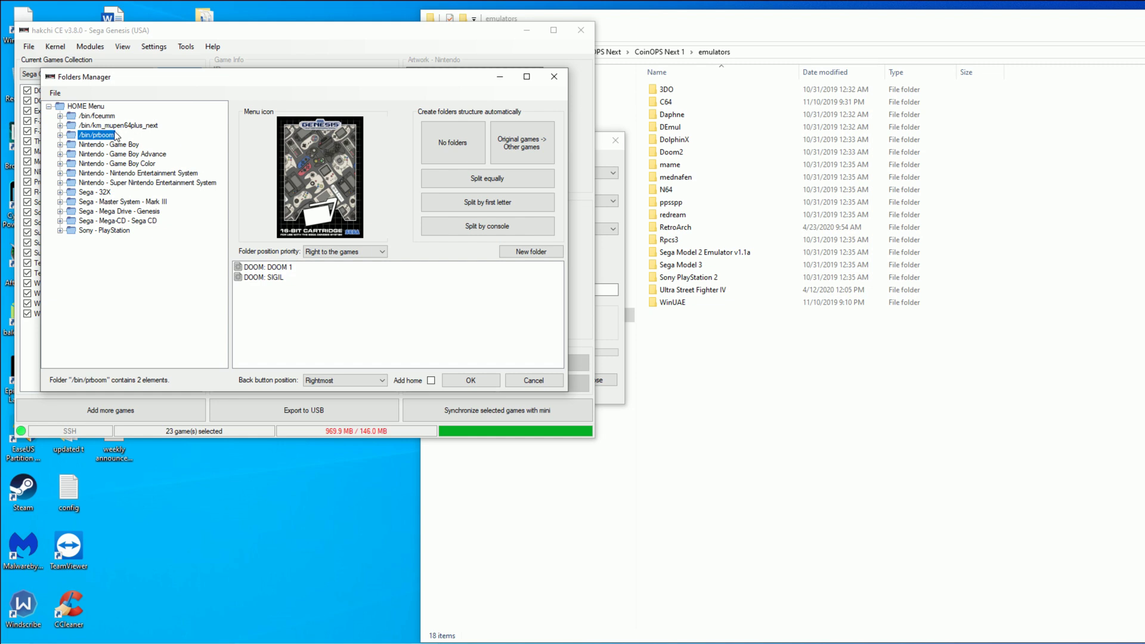
{"action": "left_click", "coordinate": [107, 126]}
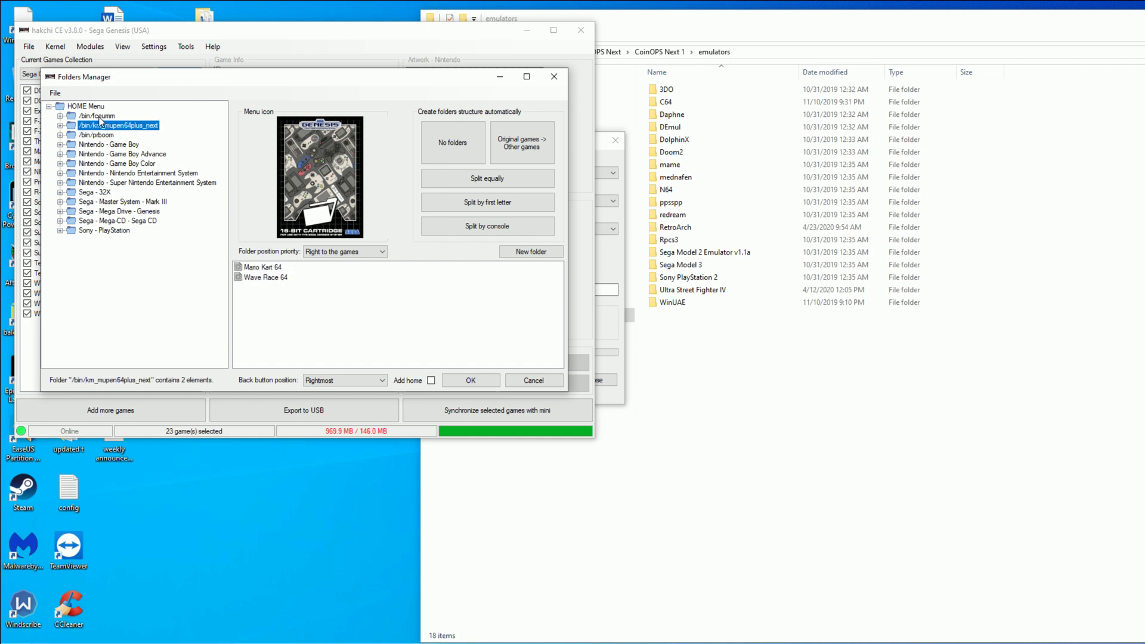
Step: Give the /bin/fceumm folder the arcade stick menu icon
{"action": "left_click", "coordinate": [99, 117]}
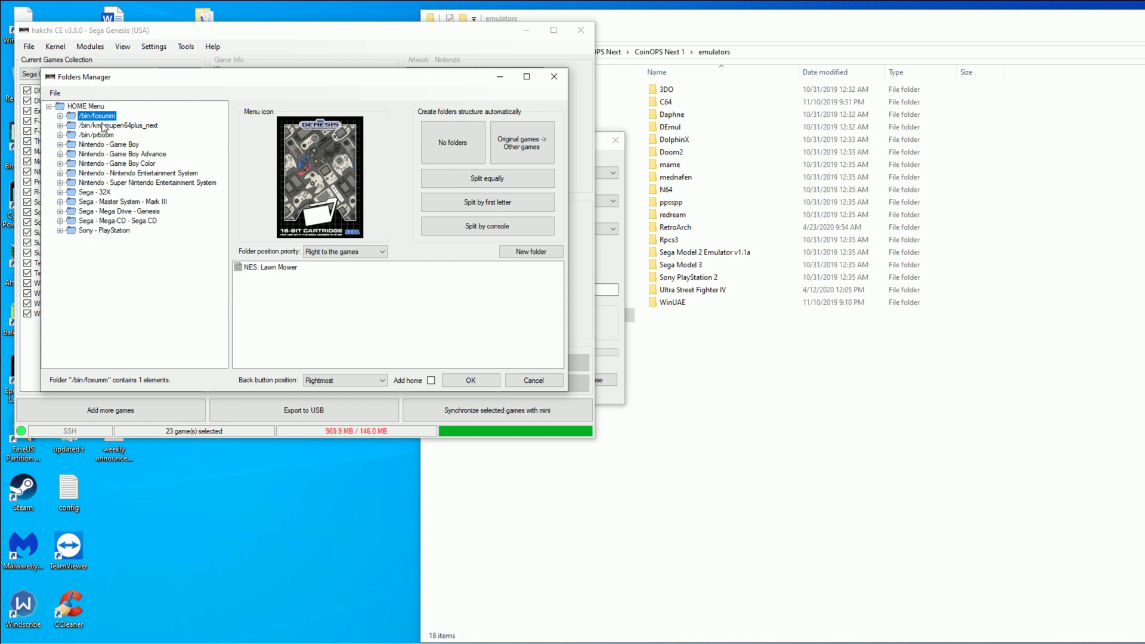
{"action": "left_click", "coordinate": [329, 233]}
{"action": "scroll", "coordinate": [330, 234], "scroll_direction": "up", "scroll_amount": 4}
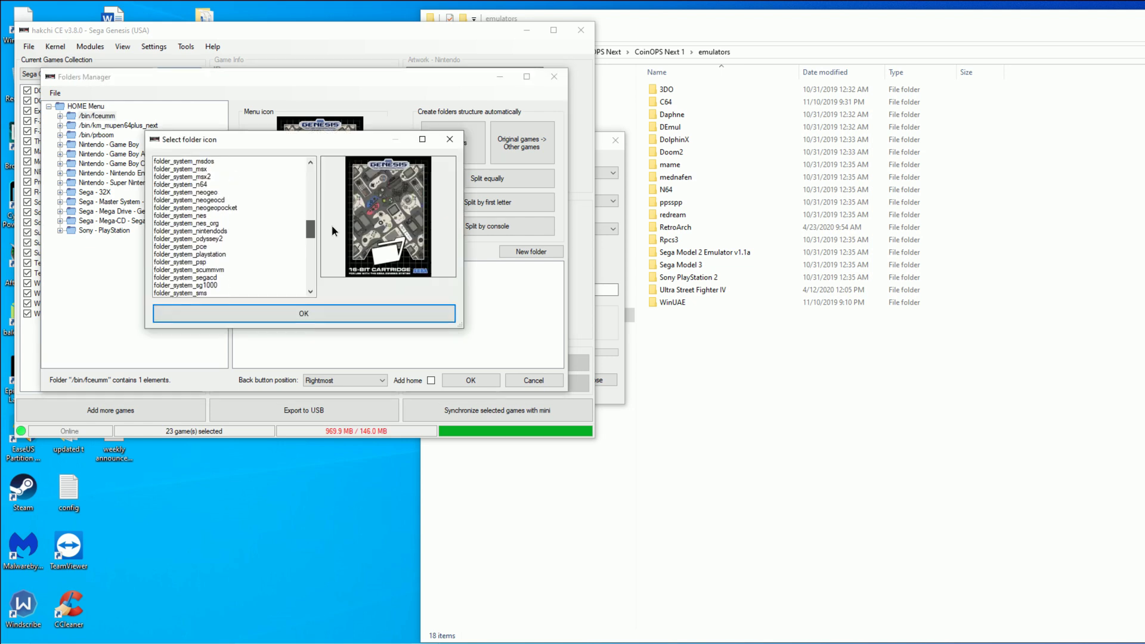
{"action": "scroll", "coordinate": [344, 223], "scroll_direction": "up", "scroll_amount": 10}
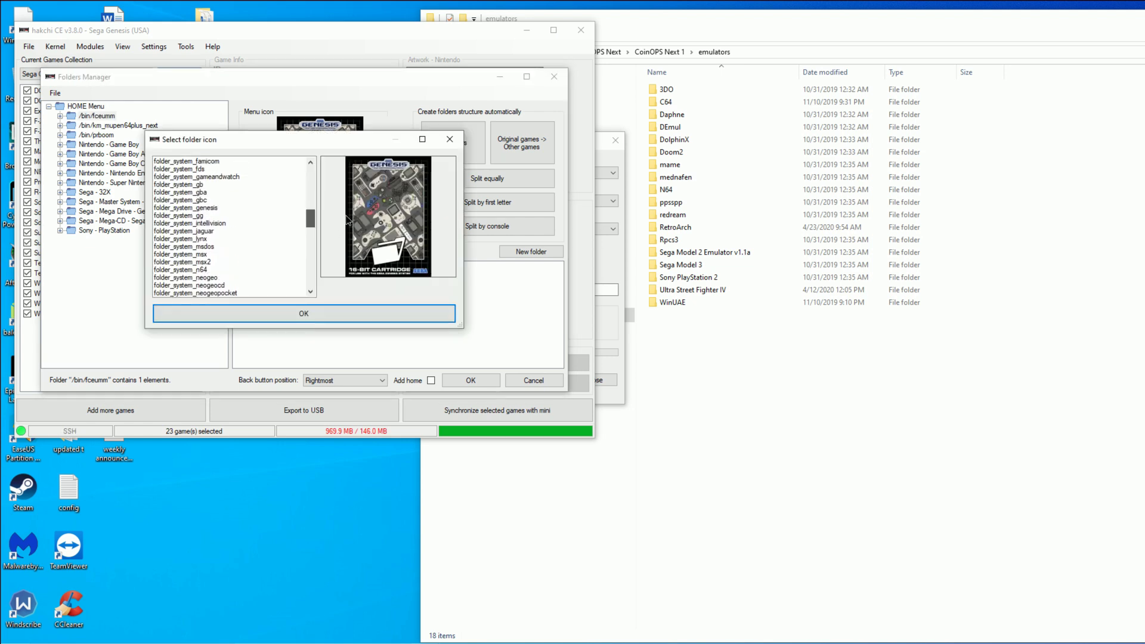
{"action": "scroll", "coordinate": [387, 188], "scroll_direction": "up", "scroll_amount": 7}
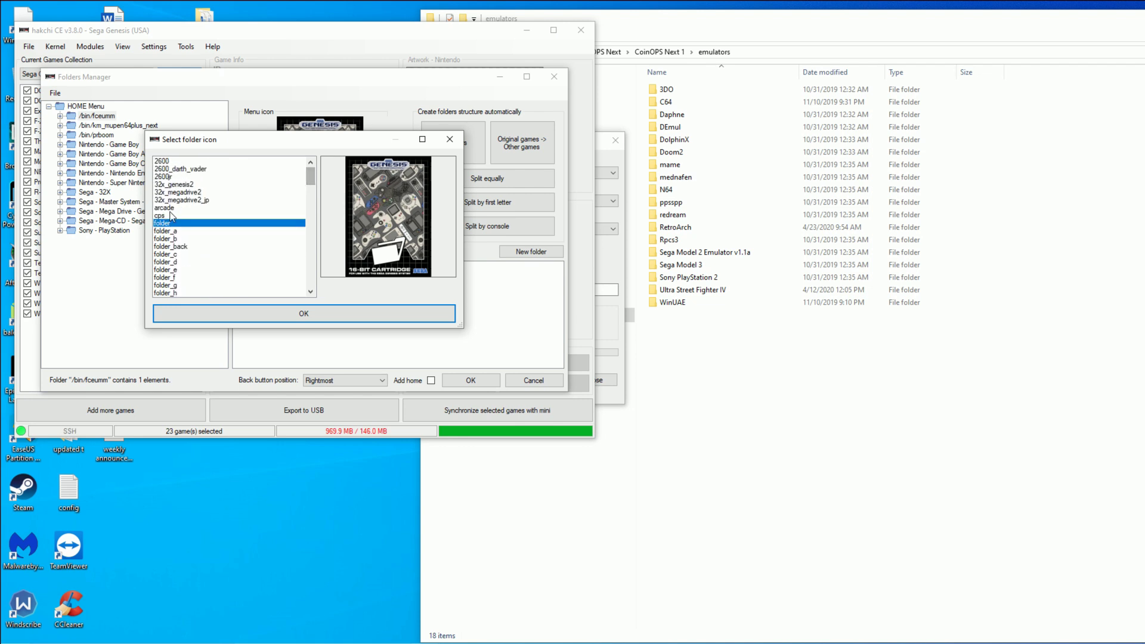
{"action": "left_click", "coordinate": [164, 208]}
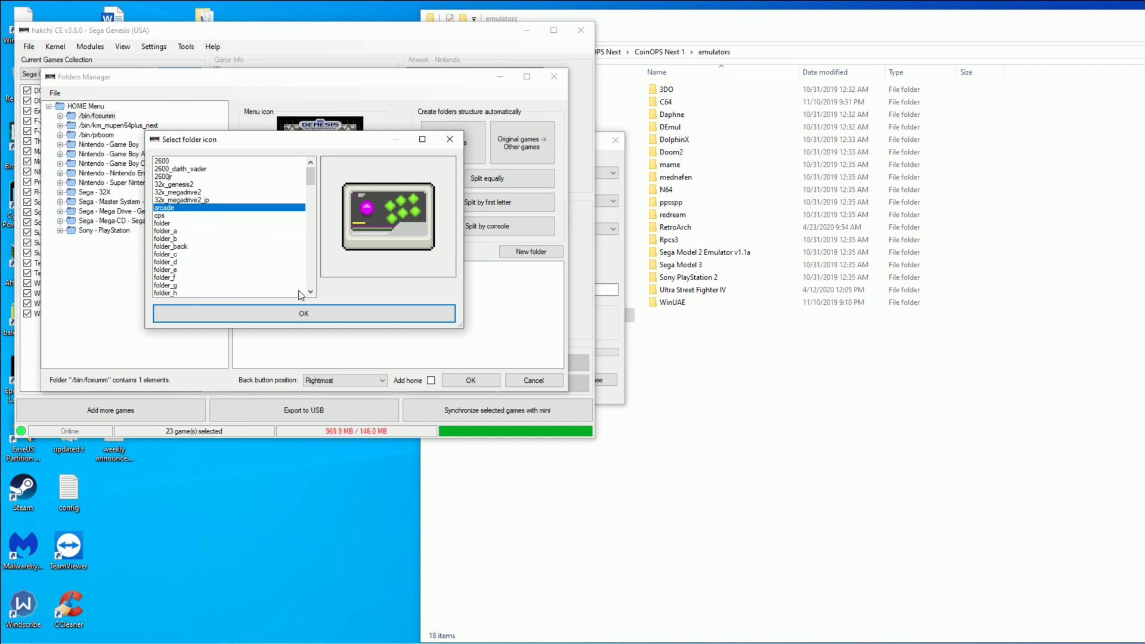
{"action": "left_click", "coordinate": [304, 313]}
Step: Select /bin/prboom and preview genre icons such as genre_action for its menu icon
{"action": "left_click", "coordinate": [132, 125]}
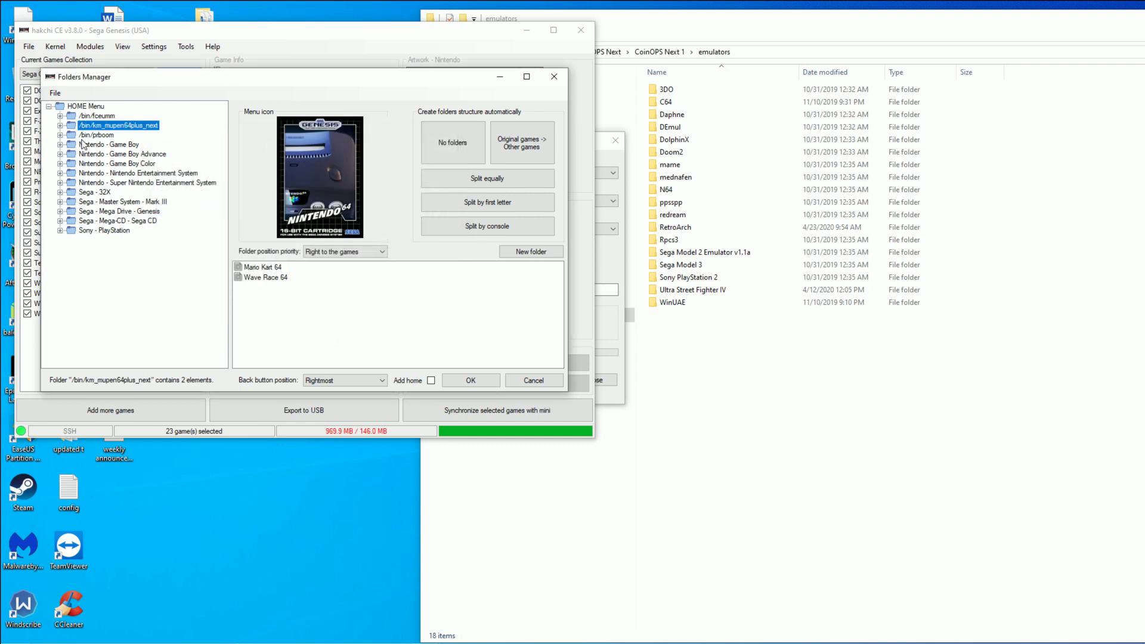
{"action": "left_click", "coordinate": [132, 135]}
{"action": "left_click", "coordinate": [311, 203]}
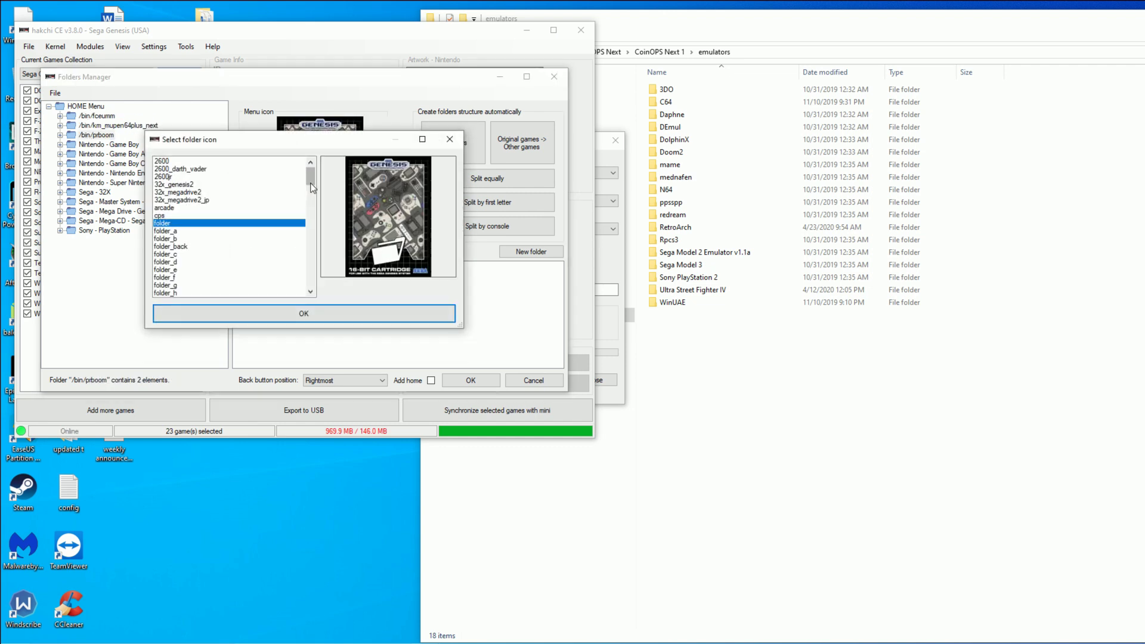
{"action": "left_click_drag", "start_coordinate": [310, 179], "coordinate": [322, 291]}
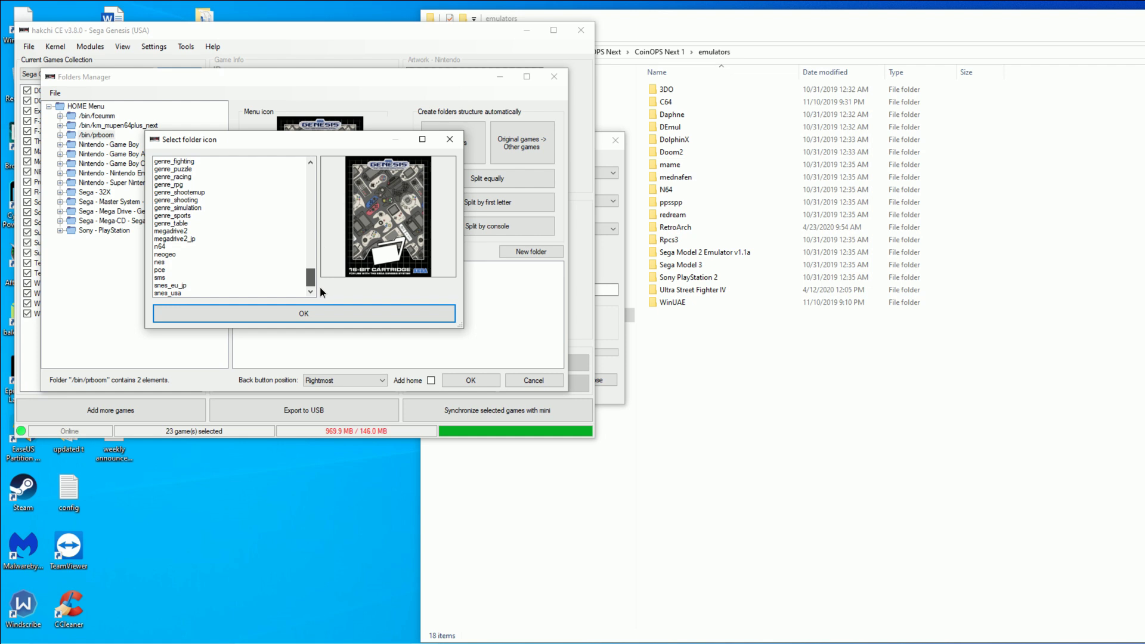
{"action": "left_click_drag", "start_coordinate": [322, 291], "coordinate": [325, 270]}
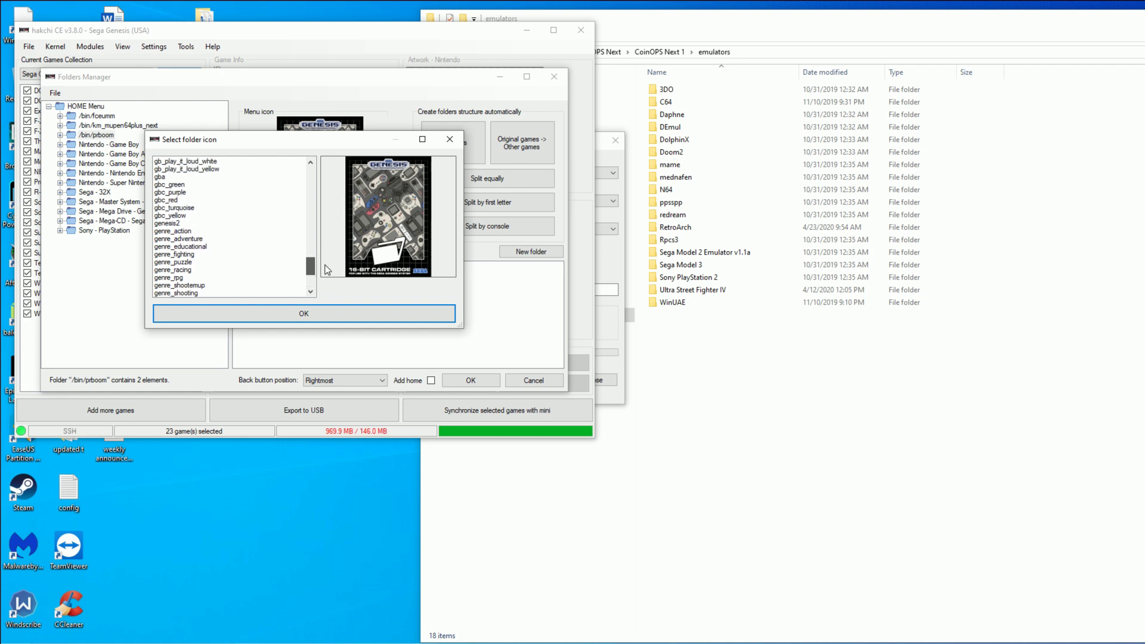
{"action": "left_click", "coordinate": [199, 231]}
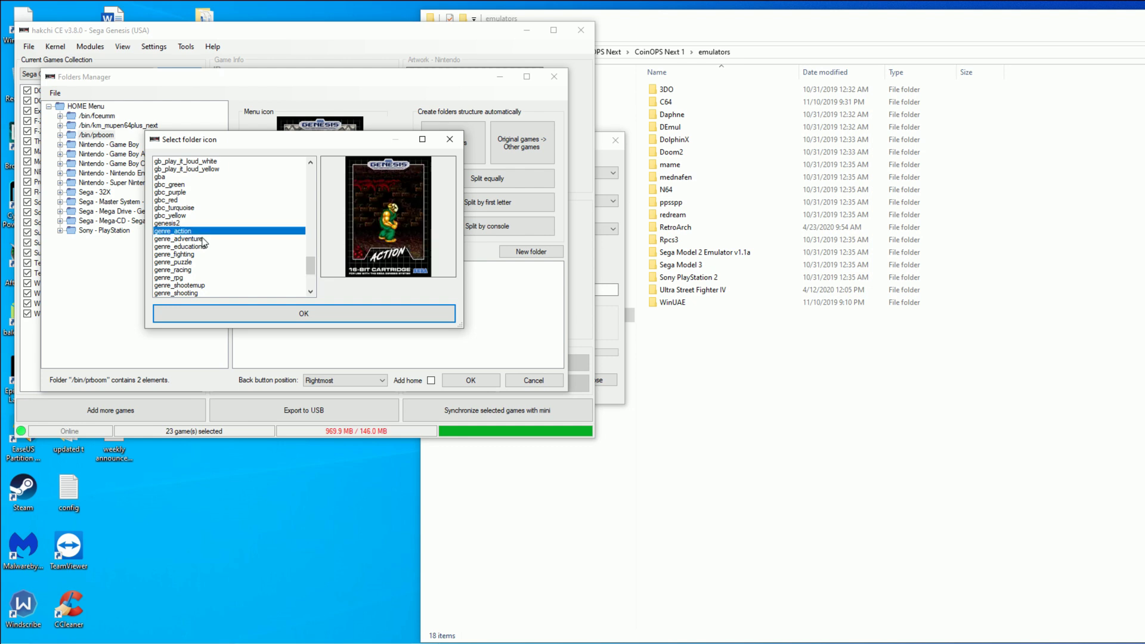
{"action": "left_click_drag", "start_coordinate": [187, 239], "coordinate": [207, 185]}
Step: Give the DOOM folder the genre_action icon and the Nintendo - Game Boy folder a Game Boy icon
{"action": "double_click", "coordinate": [206, 185]}
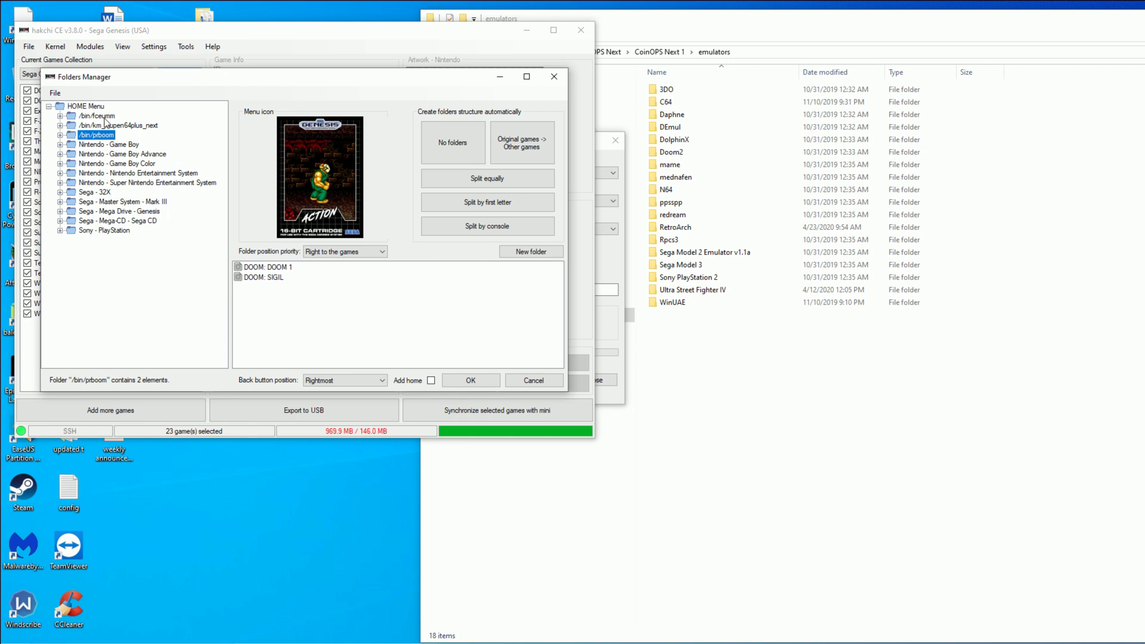
{"action": "left_click_drag", "start_coordinate": [94, 146], "coordinate": [103, 164]}
{"action": "left_click", "coordinate": [110, 147]}
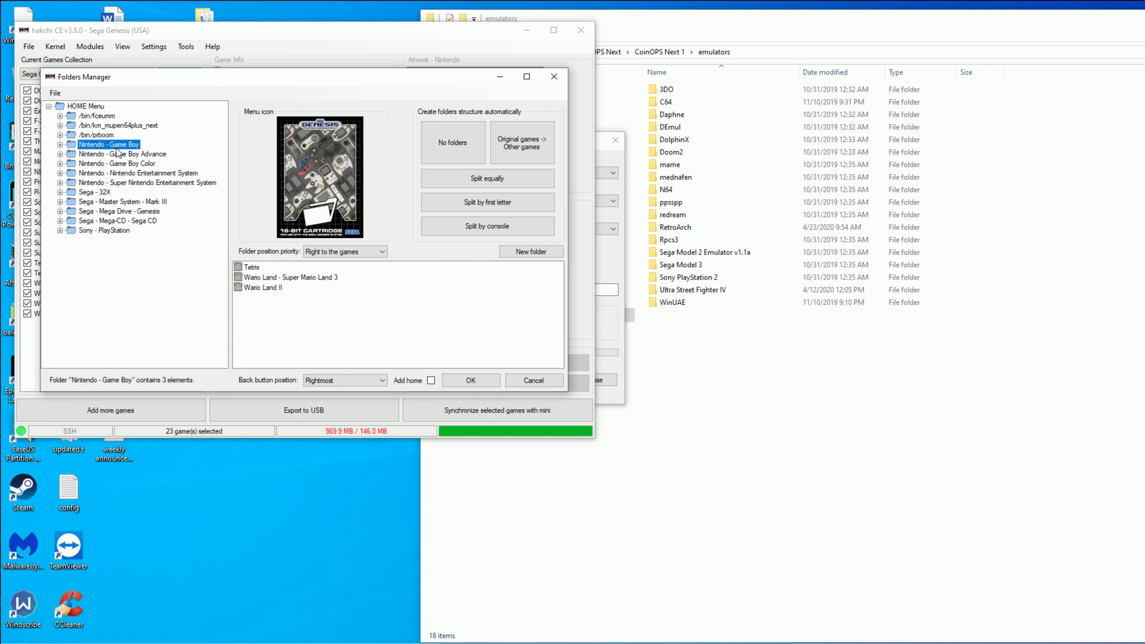
{"action": "left_click", "coordinate": [322, 190]}
{"action": "scroll", "coordinate": [251, 249], "scroll_direction": "down", "scroll_amount": 15}
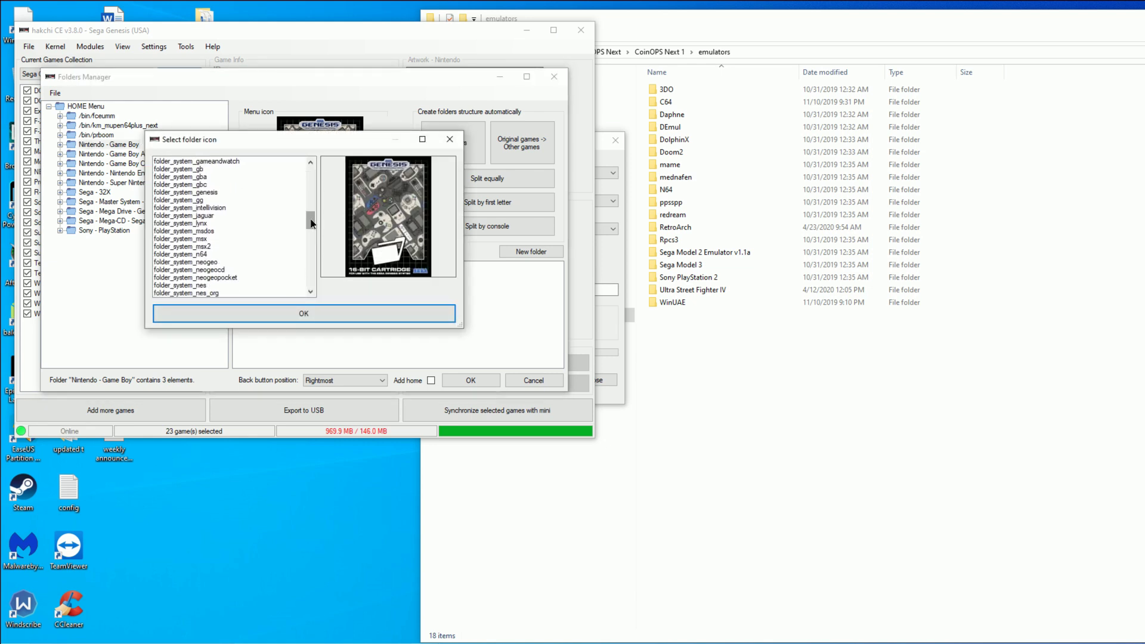
{"action": "scroll", "coordinate": [311, 223], "scroll_direction": "up", "scroll_amount": 2}
{"action": "double_click", "coordinate": [179, 206]}
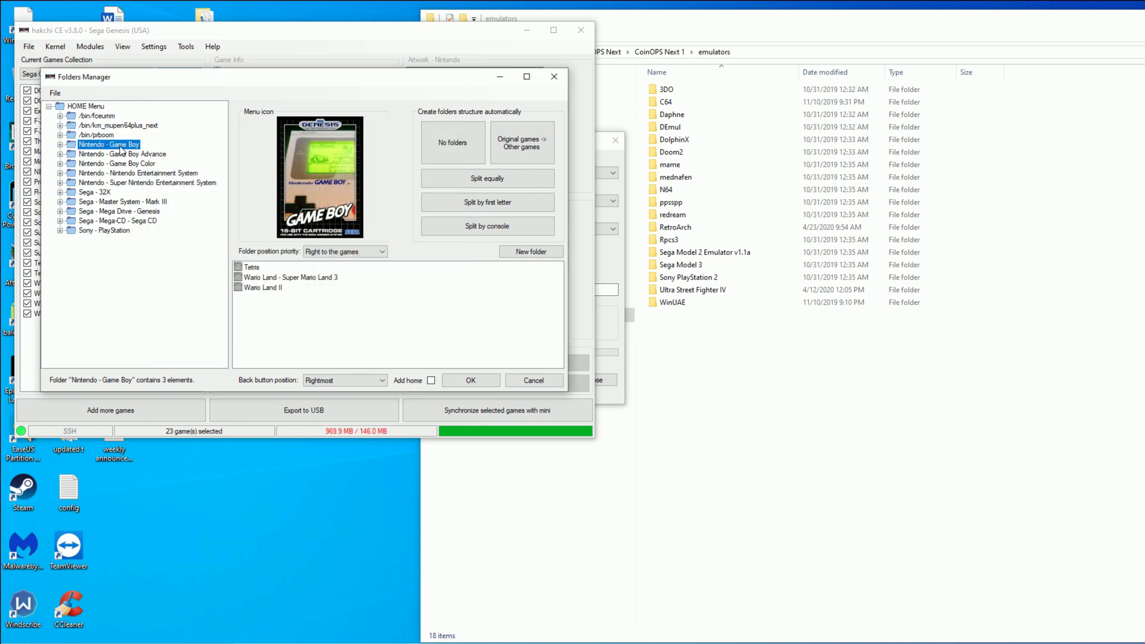
Step: Give the Nintendo - Game Boy Advance folder a Game Boy icon
{"action": "left_click", "coordinate": [123, 154]}
{"action": "left_click", "coordinate": [329, 178]}
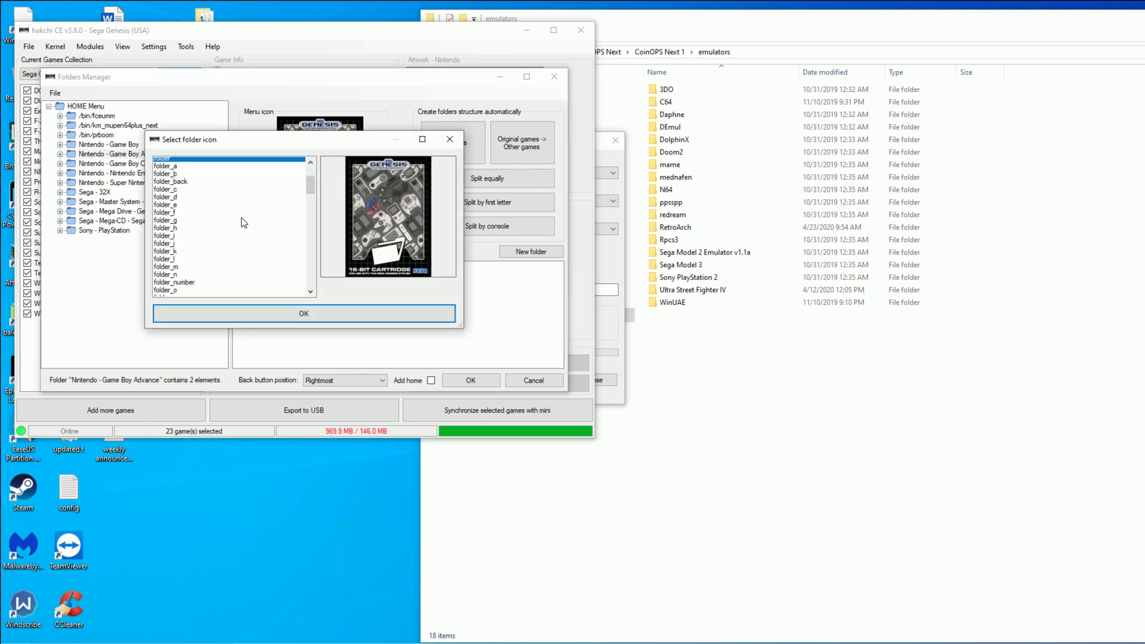
{"action": "scroll", "coordinate": [243, 223], "scroll_direction": "down", "scroll_amount": 10}
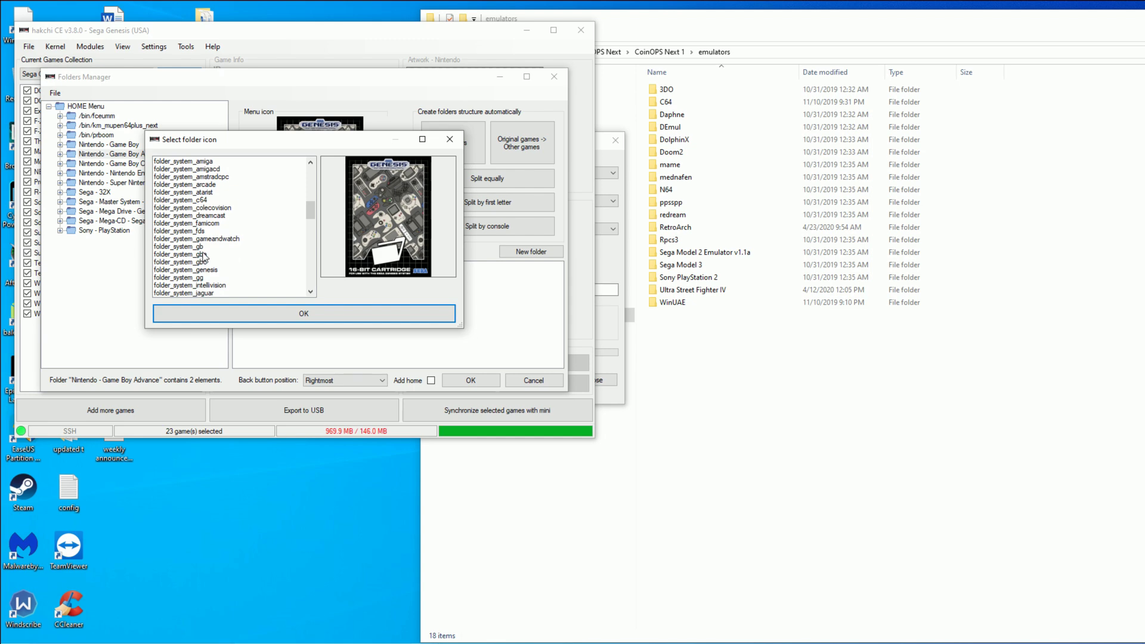
{"action": "left_click", "coordinate": [202, 254]}
{"action": "left_click", "coordinate": [204, 262]}
{"action": "double_click", "coordinate": [204, 262]}
Step: Open the Game Boy Color icon choices, commit the 'Nintendo - NES Hacks' rename, and save for USB export
{"action": "left_click", "coordinate": [141, 172]}
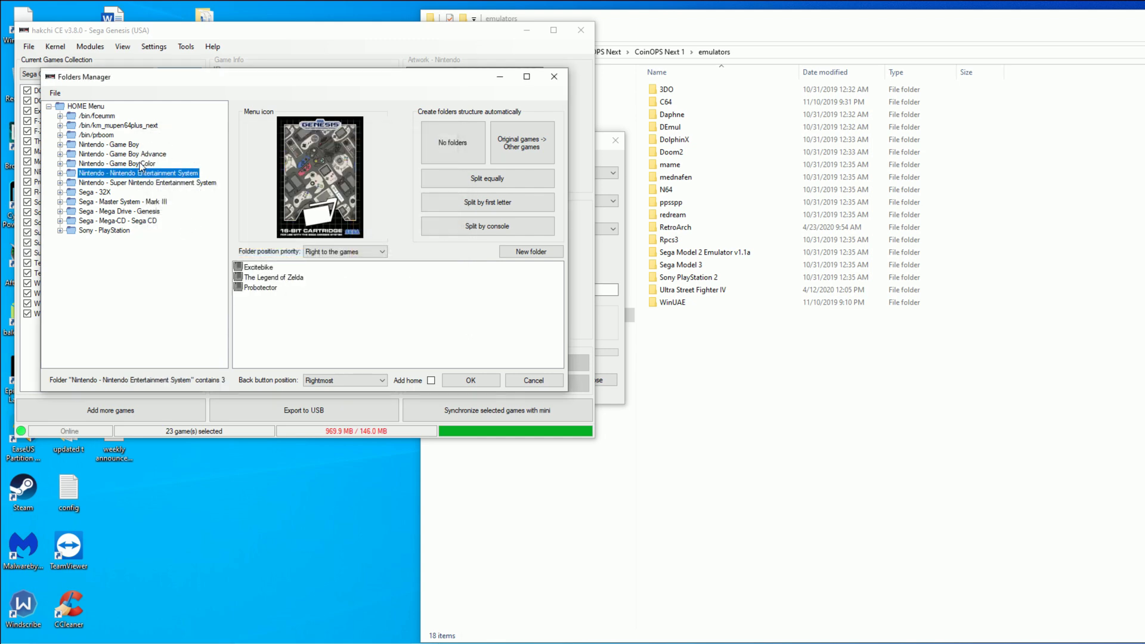
{"action": "left_click", "coordinate": [140, 163]}
{"action": "left_click", "coordinate": [320, 177]}
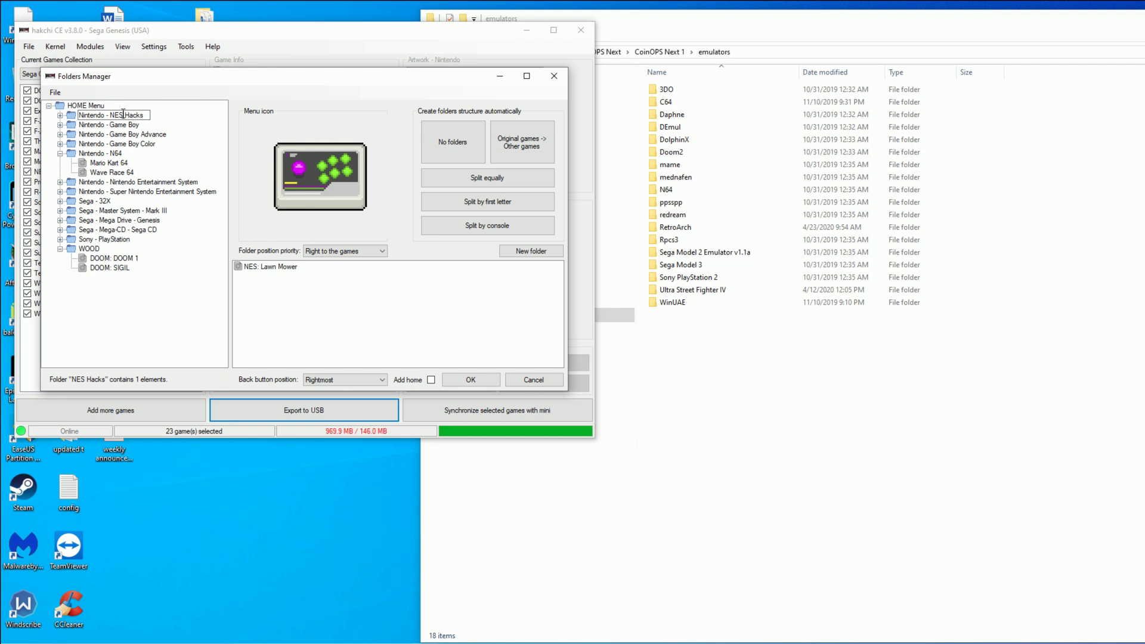
{"action": "left_click", "coordinate": [246, 294]}
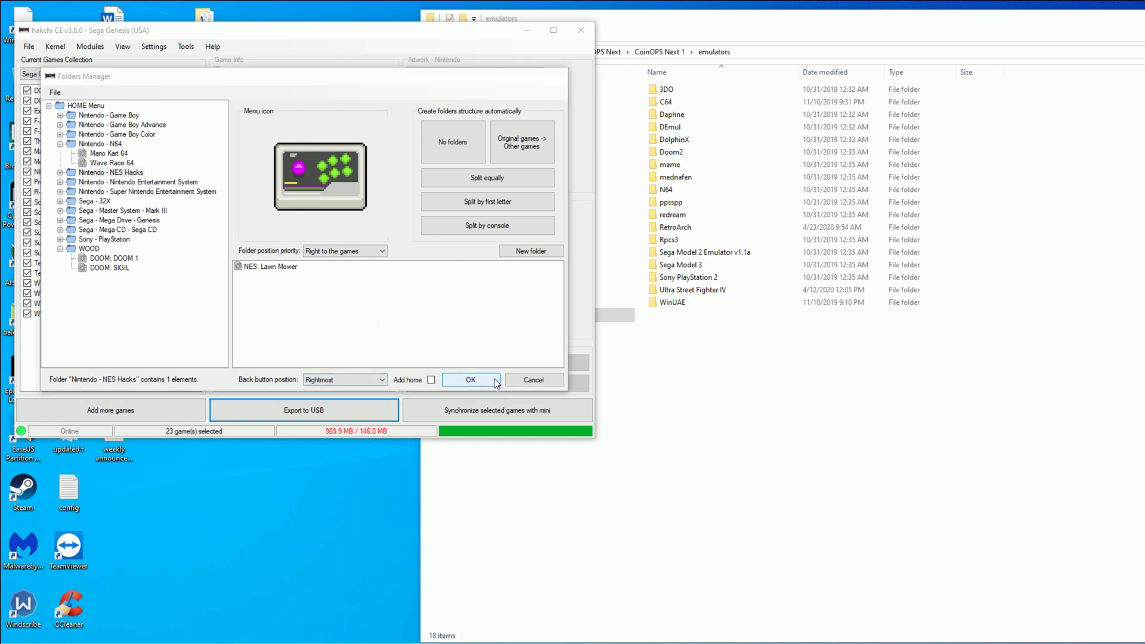
{"action": "left_click", "coordinate": [471, 379]}
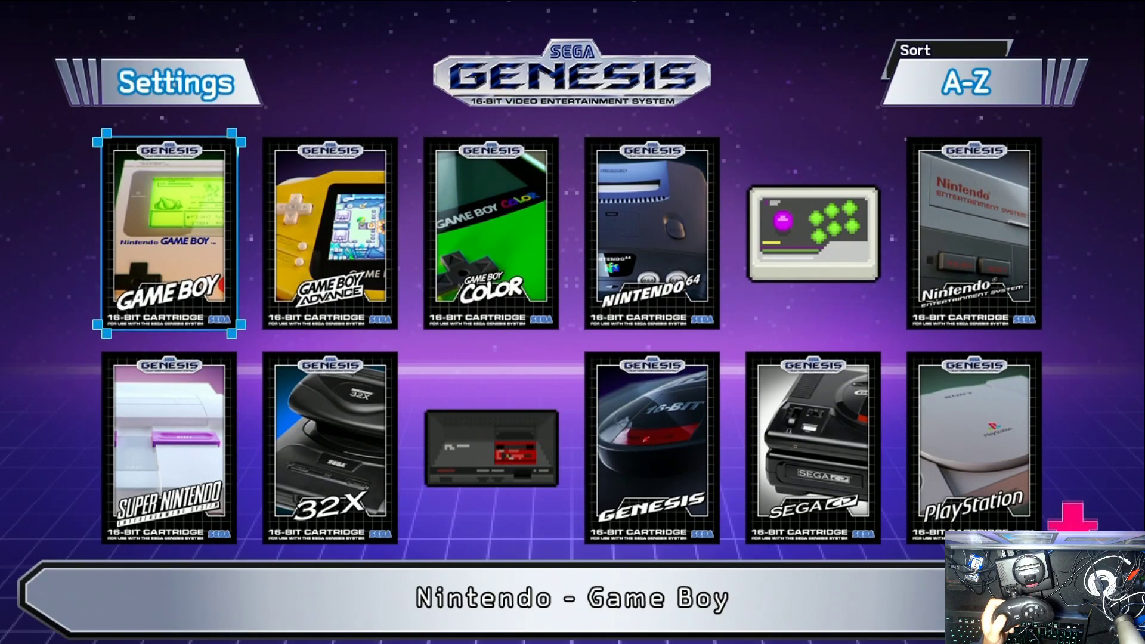
{"action": "key", "text": "Right"}
{"action": "key", "text": "Right"}
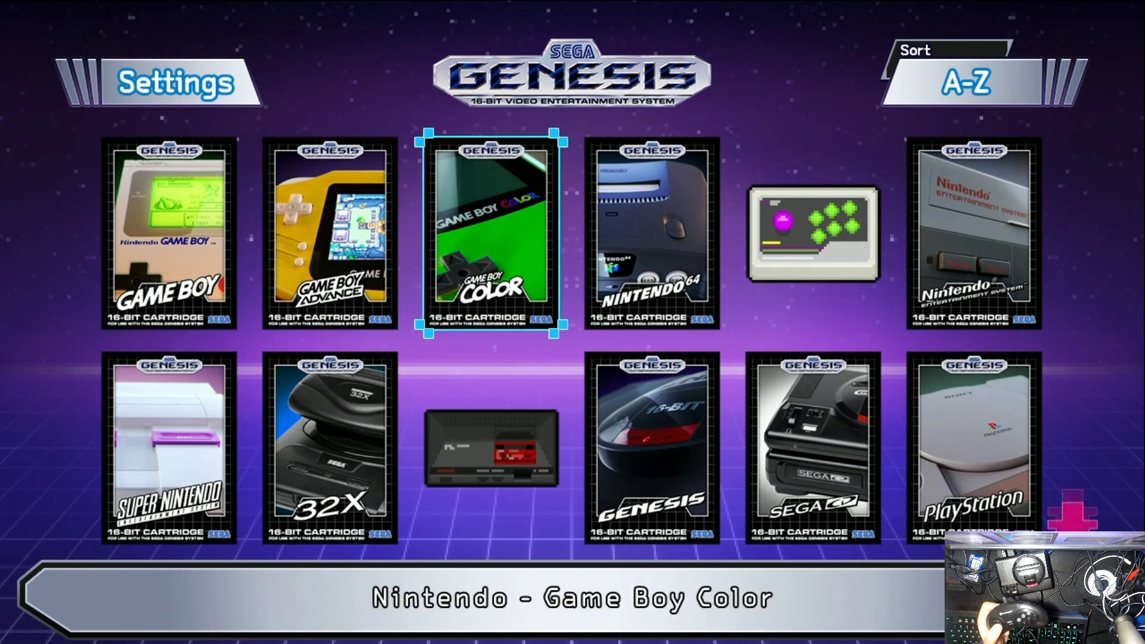
{"action": "key", "text": "Right"}
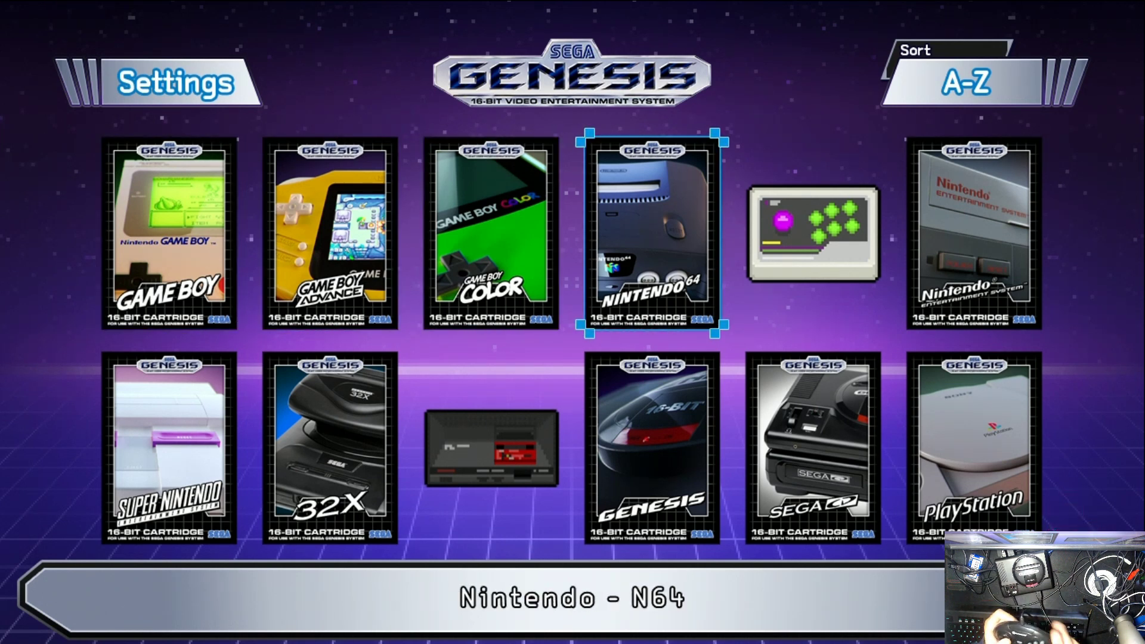
{"action": "key", "text": "Right"}
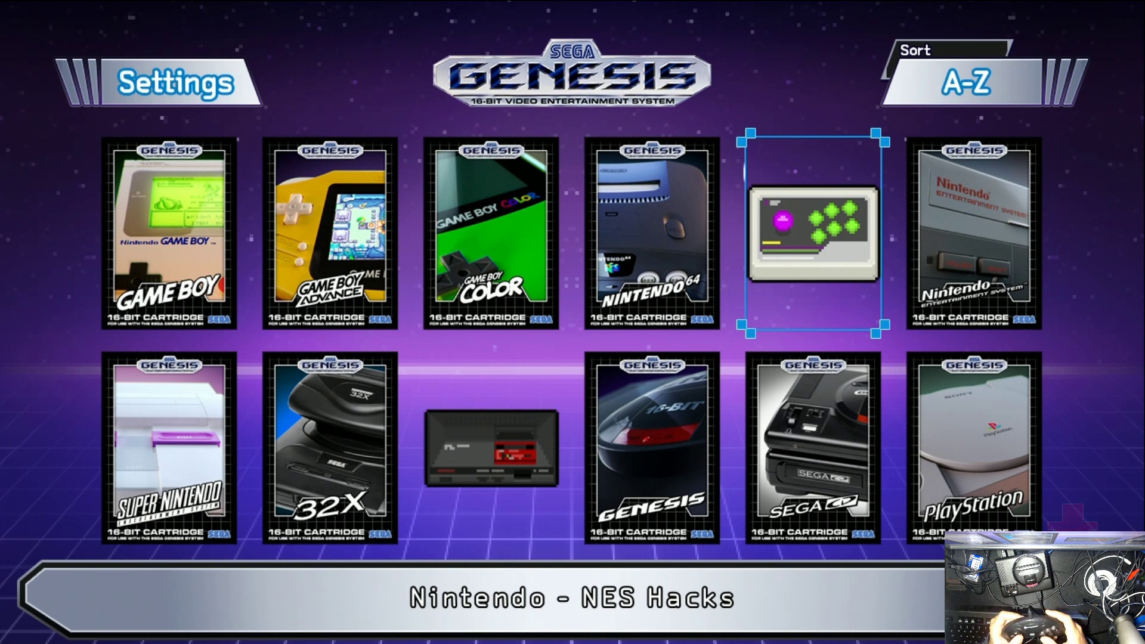
{"action": "key", "text": "Right"}
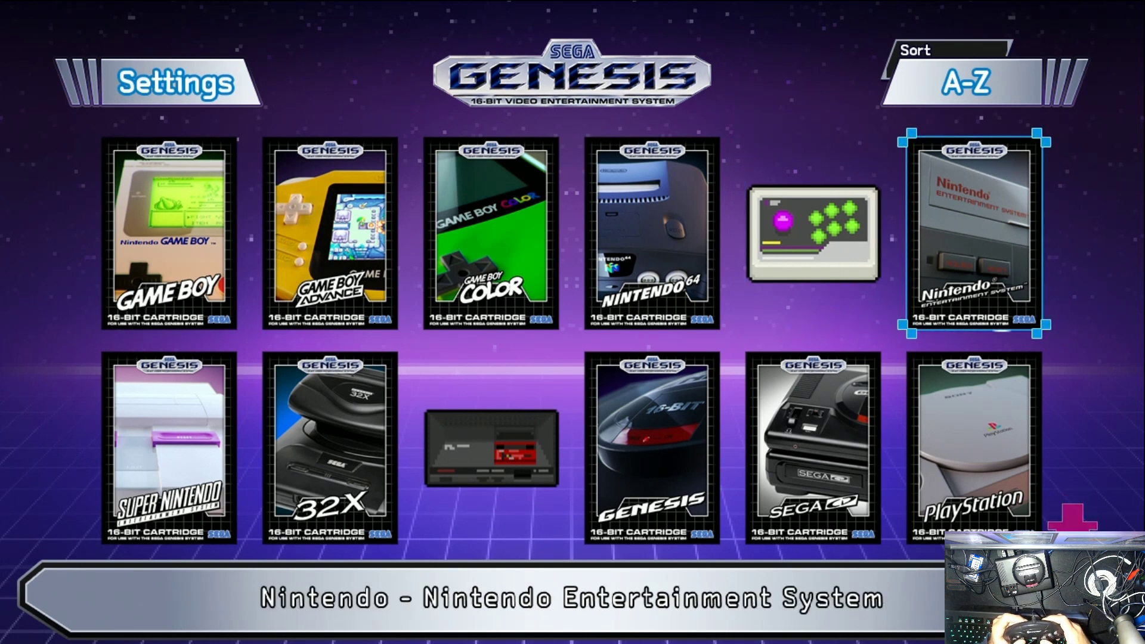
{"action": "key", "text": "Right"}
{"action": "key", "text": "Down"}
{"action": "key", "text": "Right"}
{"action": "key", "text": "Right"}
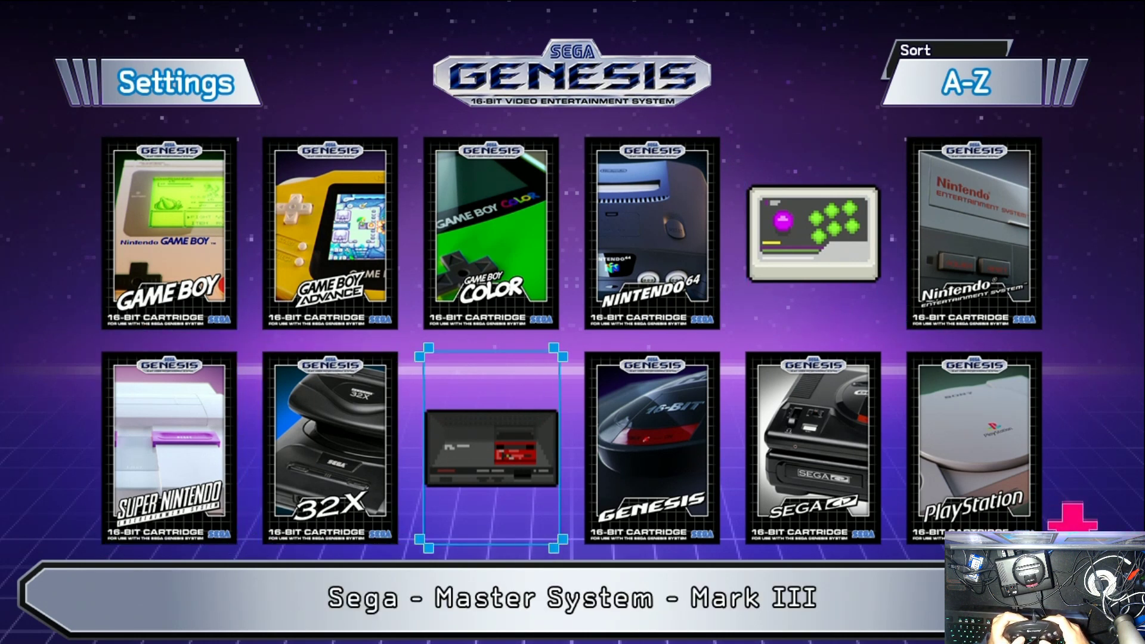
{"action": "key", "text": "Right"}
{"action": "key", "text": "Left"}
{"action": "key", "text": "Right"}
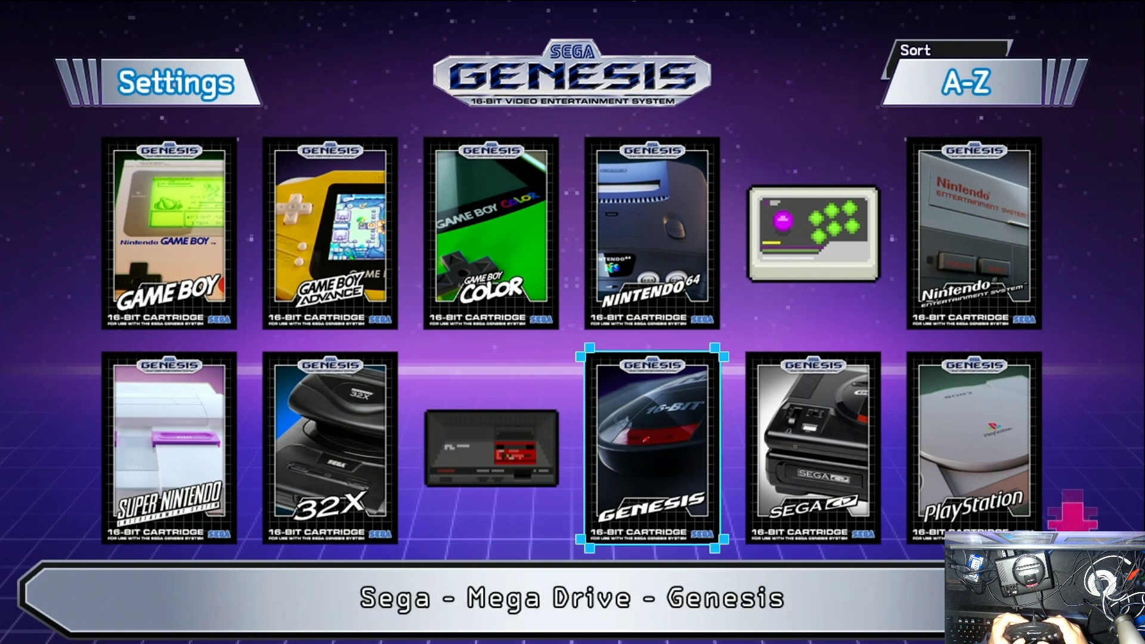
{"action": "key", "text": "Right"}
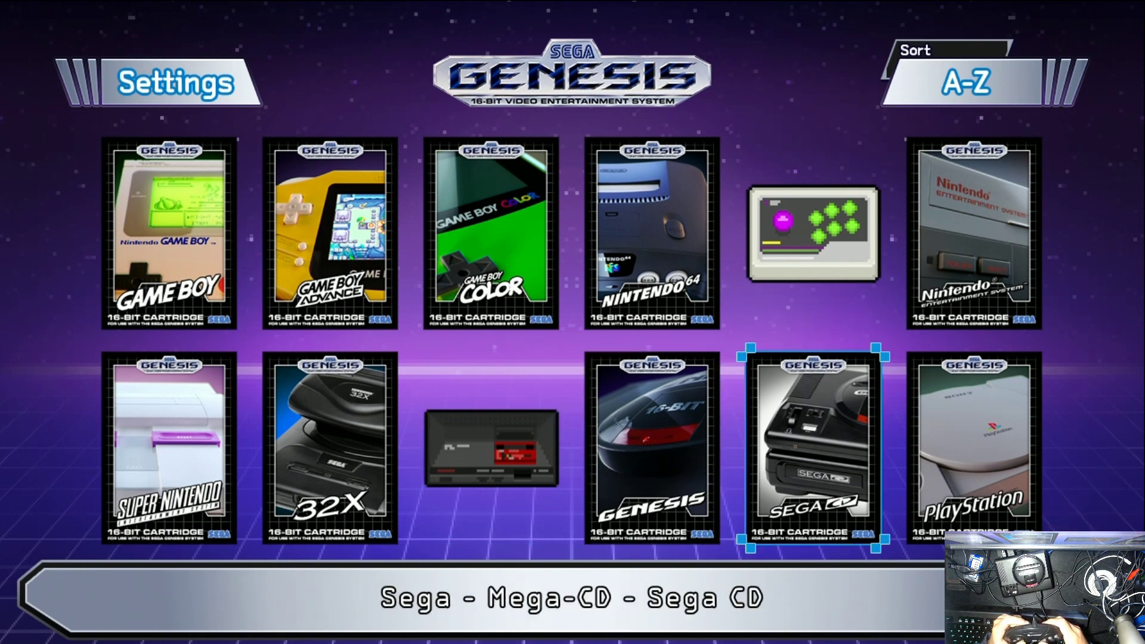
{"action": "key", "text": "Right"}
{"action": "key", "text": "Down"}
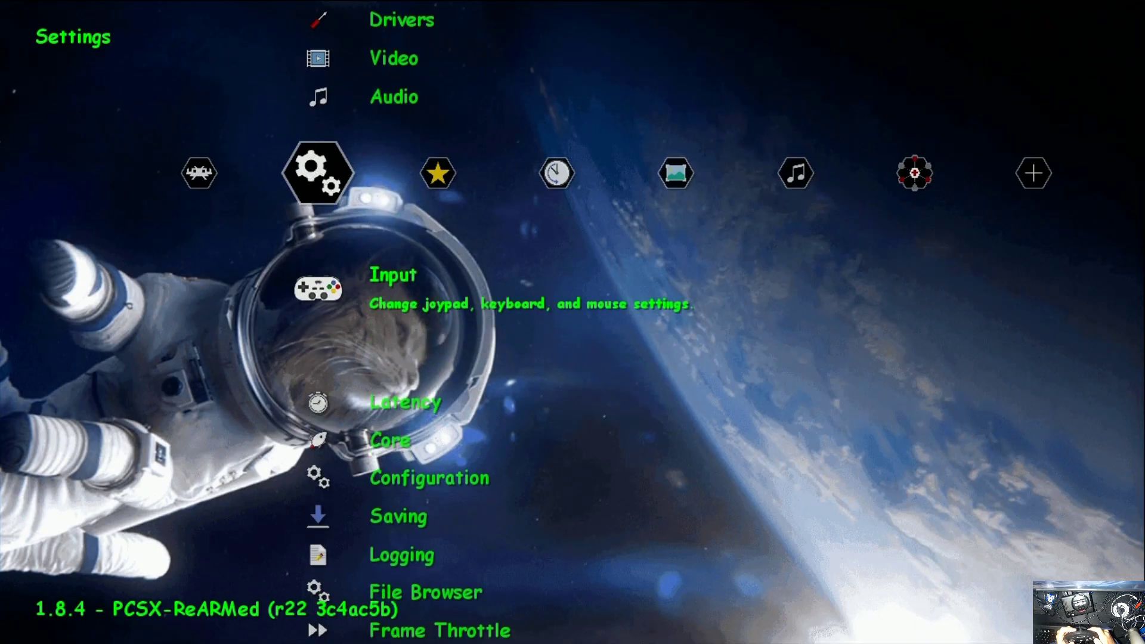
Step: Under Input > Hotkey Binds, set Menu Toggle Gamepad Combo to Hold Start (2 seconds) and return to Settings
{"action": "key", "text": "Return"}
{"action": "key", "text": "Down"}
{"action": "key", "text": "Down"}
{"action": "key", "text": "Down"}
{"action": "key", "text": "Down"}
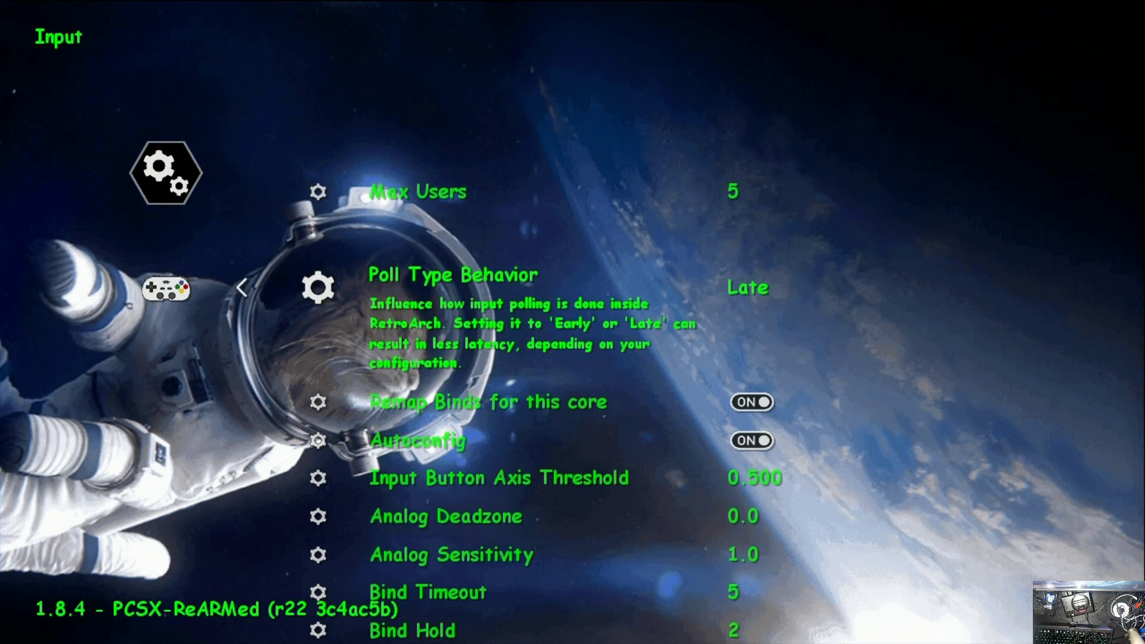
{"action": "key", "text": "Down"}
{"action": "key", "text": "Down"}
{"action": "key", "text": "Down"}
{"action": "key", "text": "Down"}
{"action": "key", "text": "Down"}
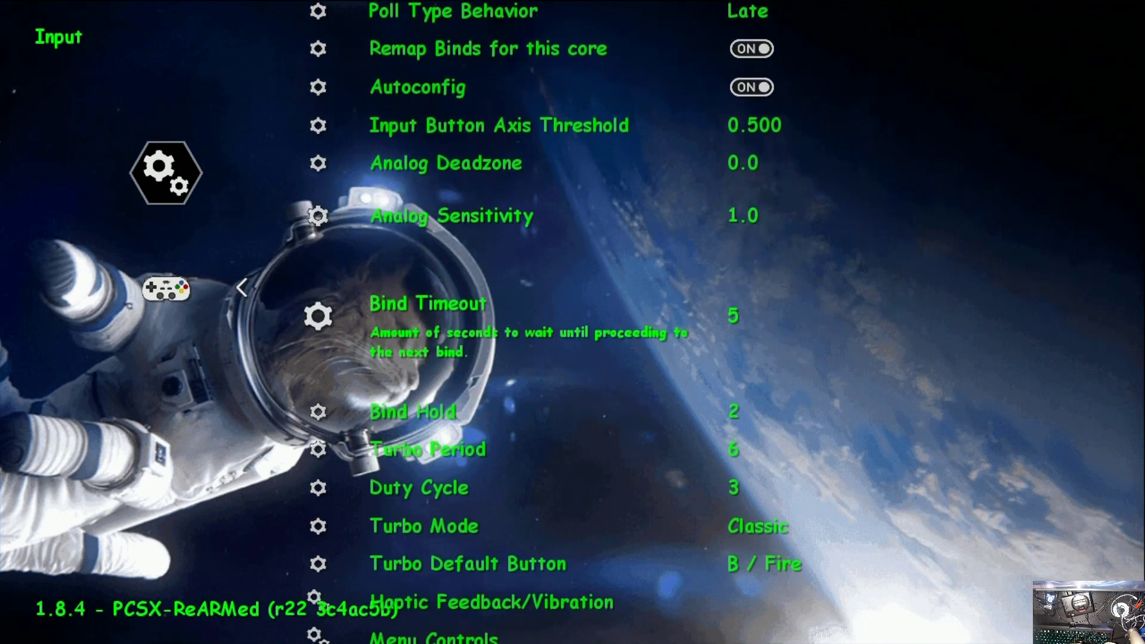
{"action": "key", "text": "Down"}
{"action": "key", "text": "Down"}
{"action": "key", "text": "Down"}
{"action": "key", "text": "Down"}
{"action": "key", "text": "Down"}
{"action": "key", "text": "Down"}
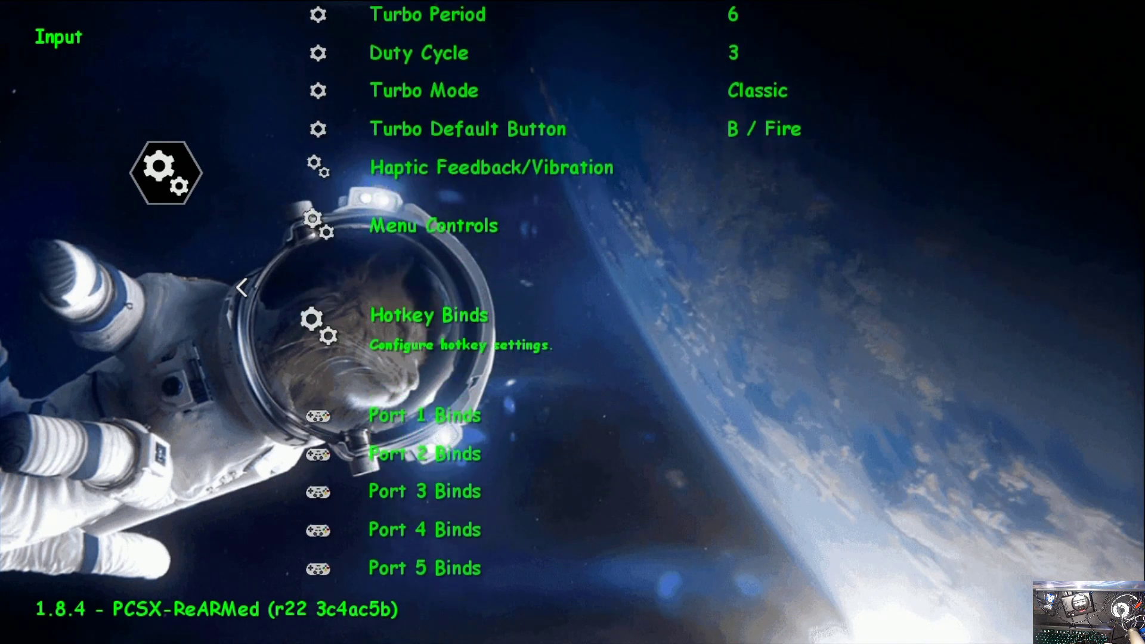
{"action": "key", "text": "Return"}
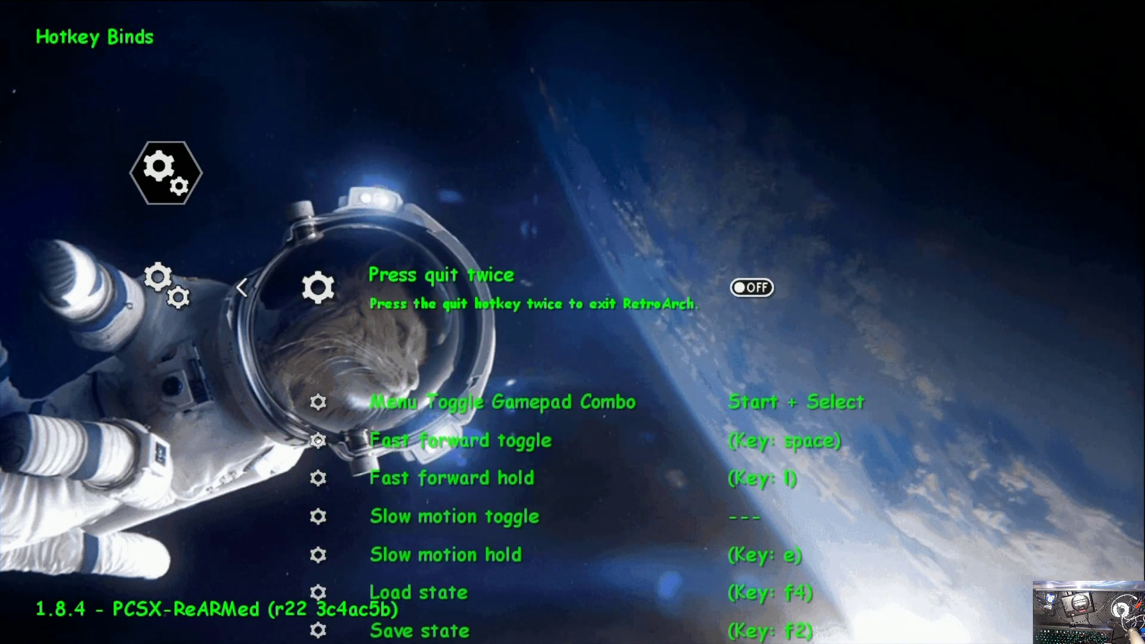
{"action": "key", "text": "Down"}
{"action": "key", "text": "Return"}
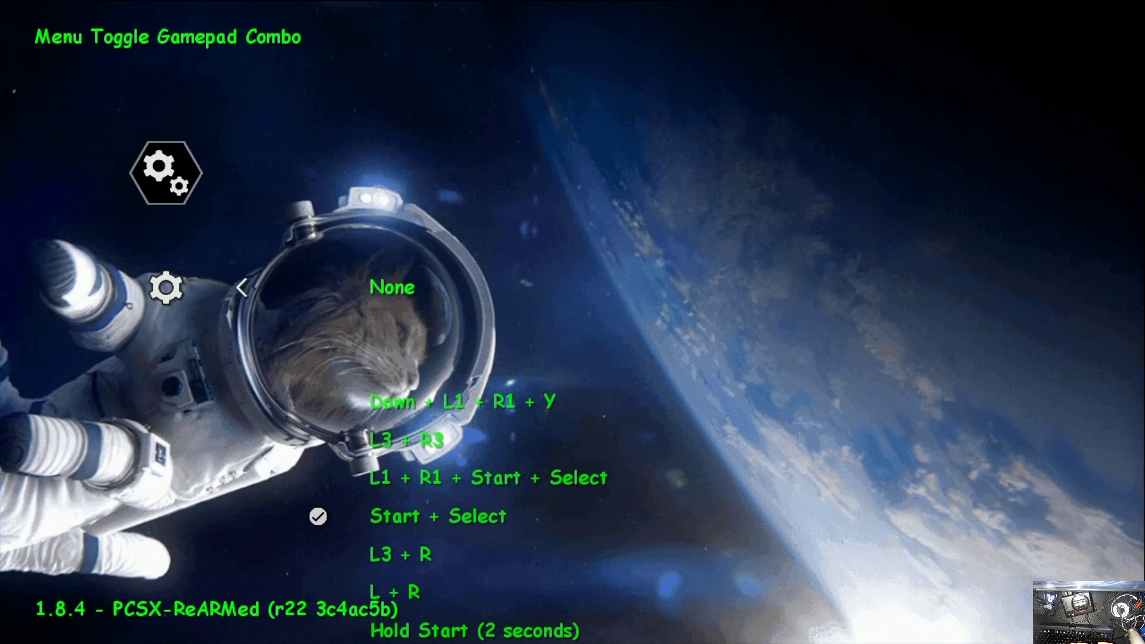
{"action": "key", "text": "Down"}
{"action": "key", "text": "Down"}
{"action": "key", "text": "Down"}
{"action": "key", "text": "Down"}
{"action": "key", "text": "Down"}
{"action": "key", "text": "Down"}
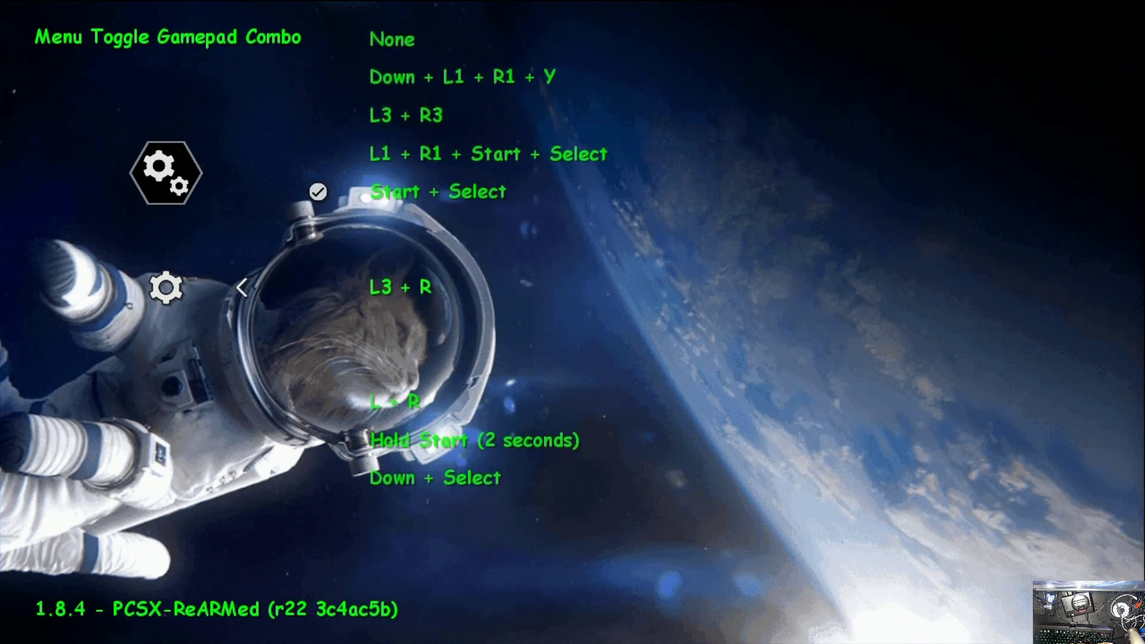
{"action": "key", "text": "Down"}
{"action": "key", "text": "Return"}
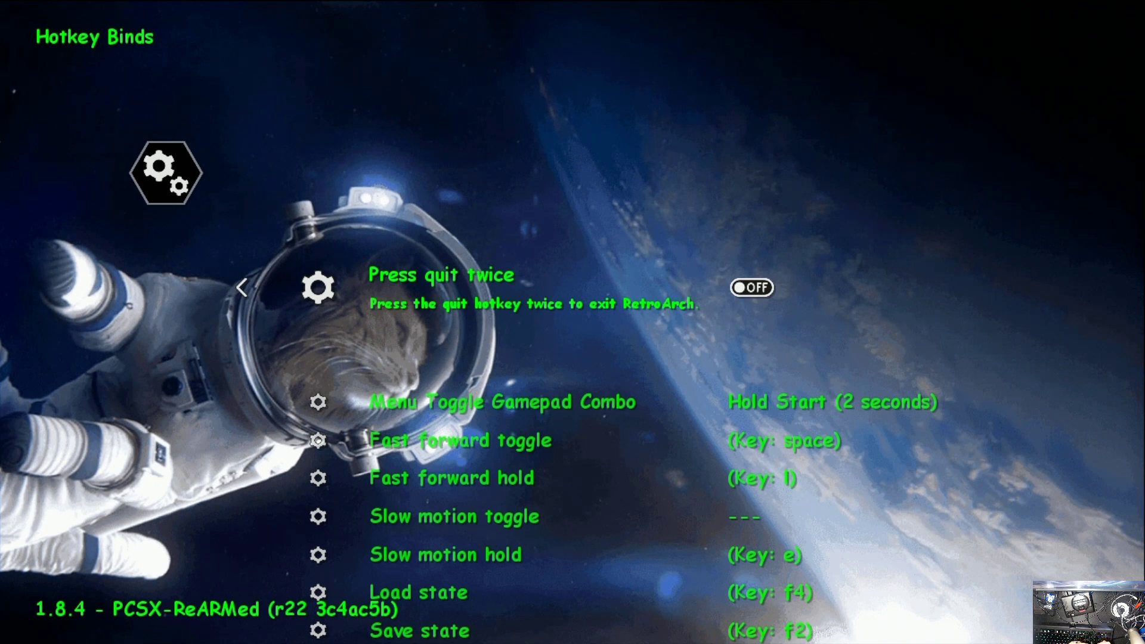
{"action": "key", "text": "BackSpace"}
{"action": "key", "text": "BackSpace"}
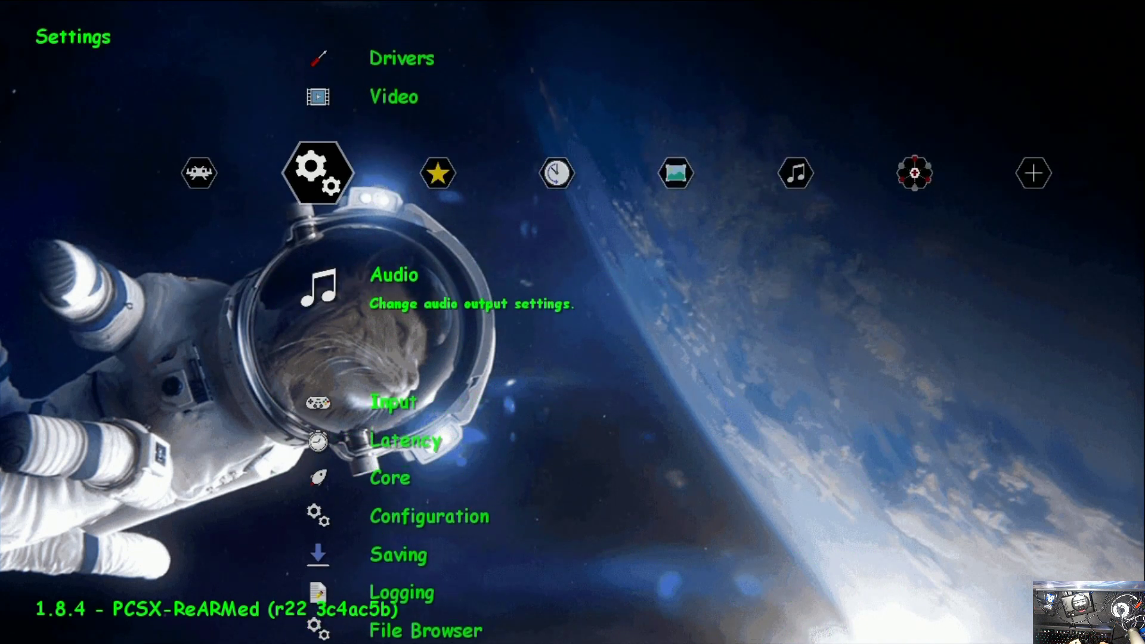
{"action": "key", "text": "Left"}
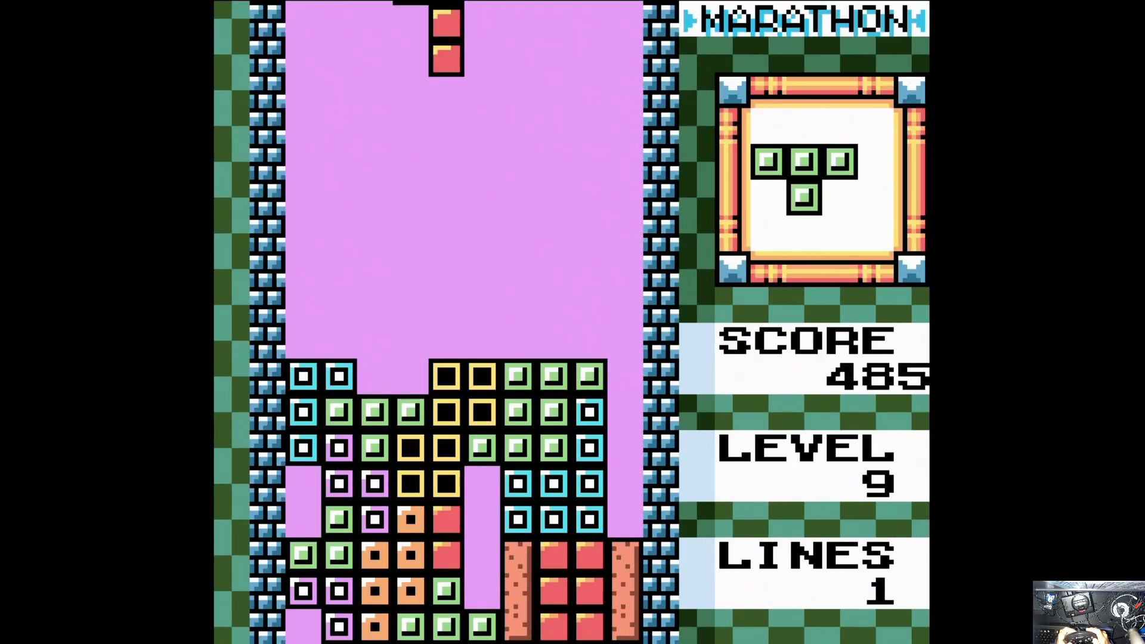
Step: Place the red L, green T and O pieces into the stack
{"action": "key", "text": "Up"}
{"action": "key", "text": "Left"}
{"action": "key", "text": "Down"}
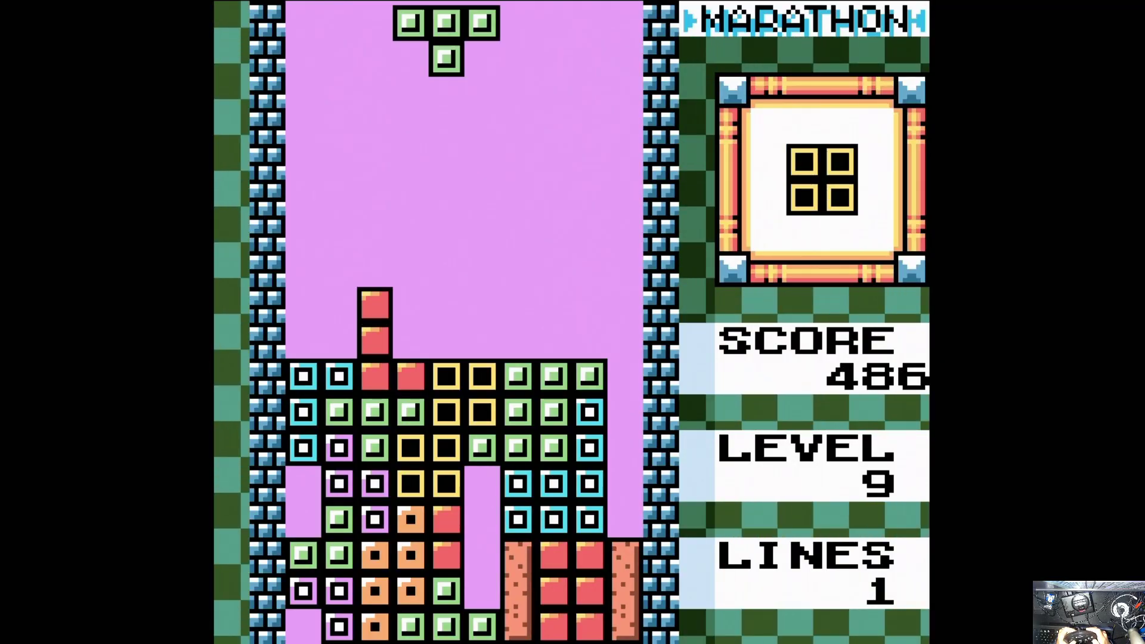
{"action": "key", "text": "Up"}
{"action": "key", "text": "Left"}
{"action": "key", "text": "Left"}
{"action": "key", "text": "Left"}
{"action": "key", "text": "Left"}
{"action": "key", "text": "Up"}
{"action": "key", "text": "Right"}
{"action": "key", "text": "Right"}
{"action": "key", "text": "Right"}
{"action": "key", "text": "Right"}
{"action": "key", "text": "Left"}
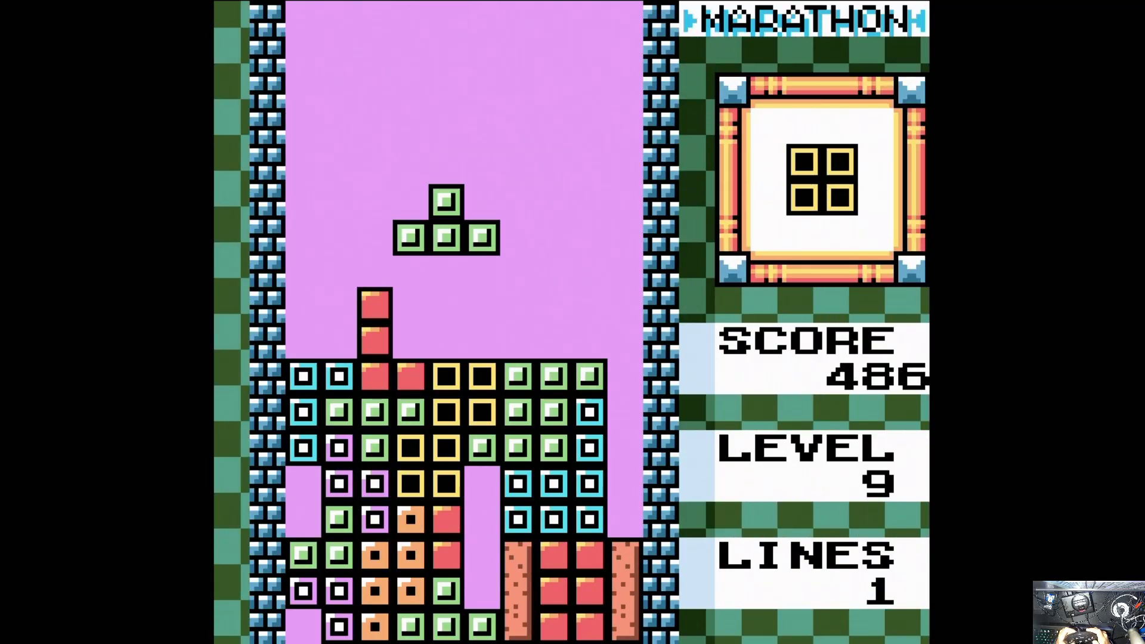
{"action": "key", "text": "Down"}
{"action": "key", "text": "Left"}
{"action": "key", "text": "Left"}
{"action": "key", "text": "Left"}
{"action": "key", "text": "Left"}
{"action": "key", "text": "Down"}
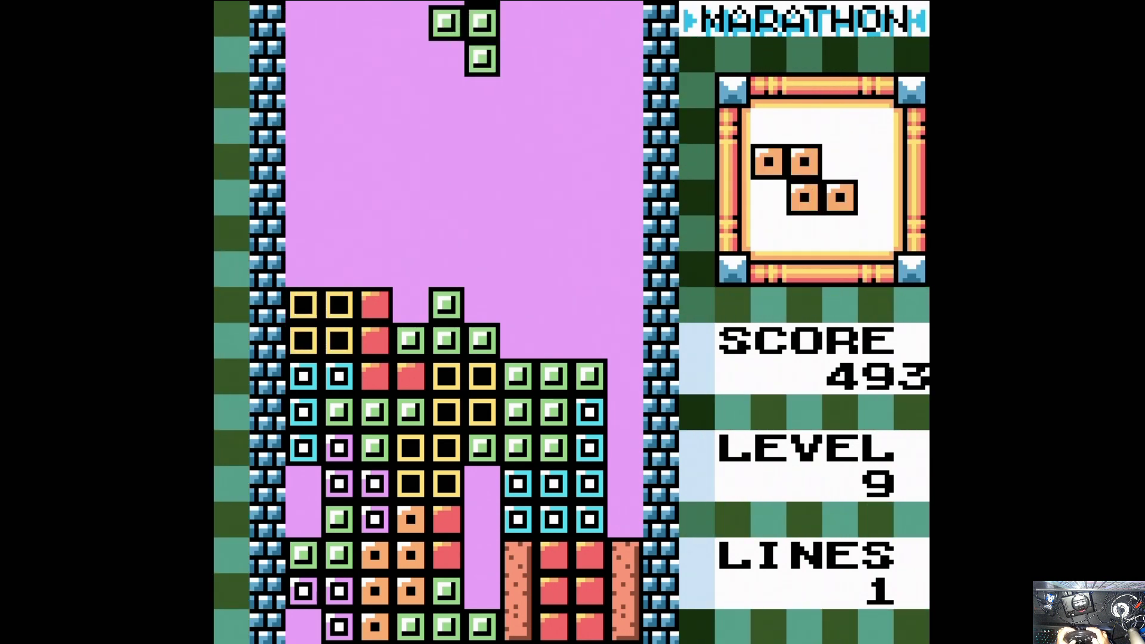
Step: Drop the S piece, clear four lines with a vertical I piece, and lock a J piece far left
{"action": "key", "text": "Up"}
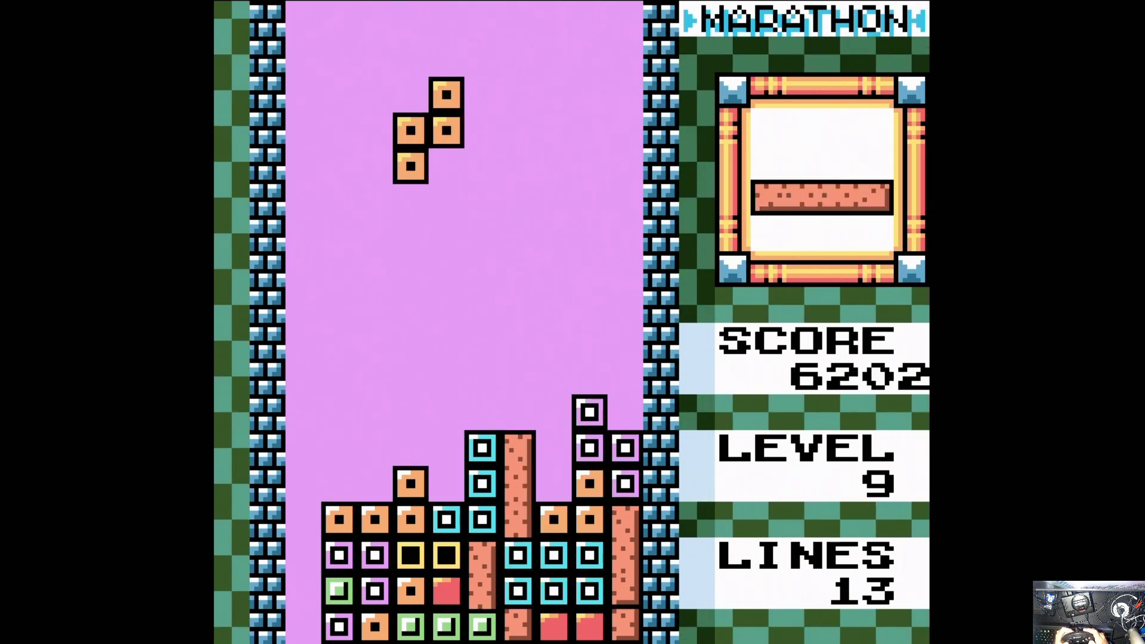
{"action": "key", "text": "Left"}
{"action": "key", "text": "Down"}
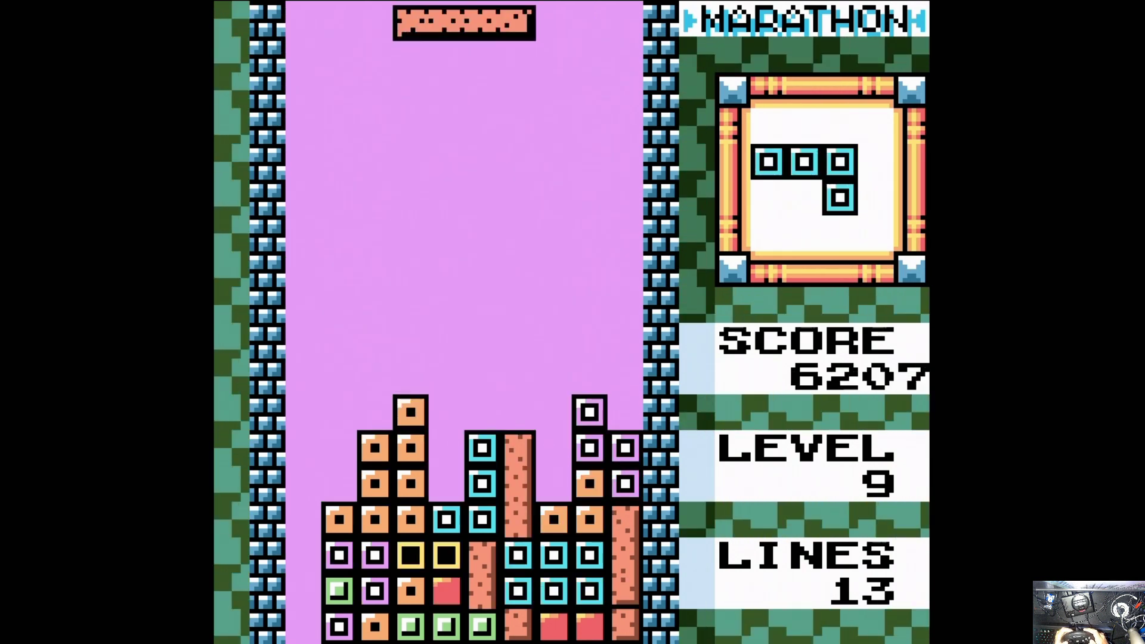
{"action": "key", "text": "Up"}
{"action": "key", "text": "Left"}
{"action": "key", "text": "Left"}
{"action": "key", "text": "Left"}
{"action": "key", "text": "Left"}
{"action": "key", "text": "Down"}
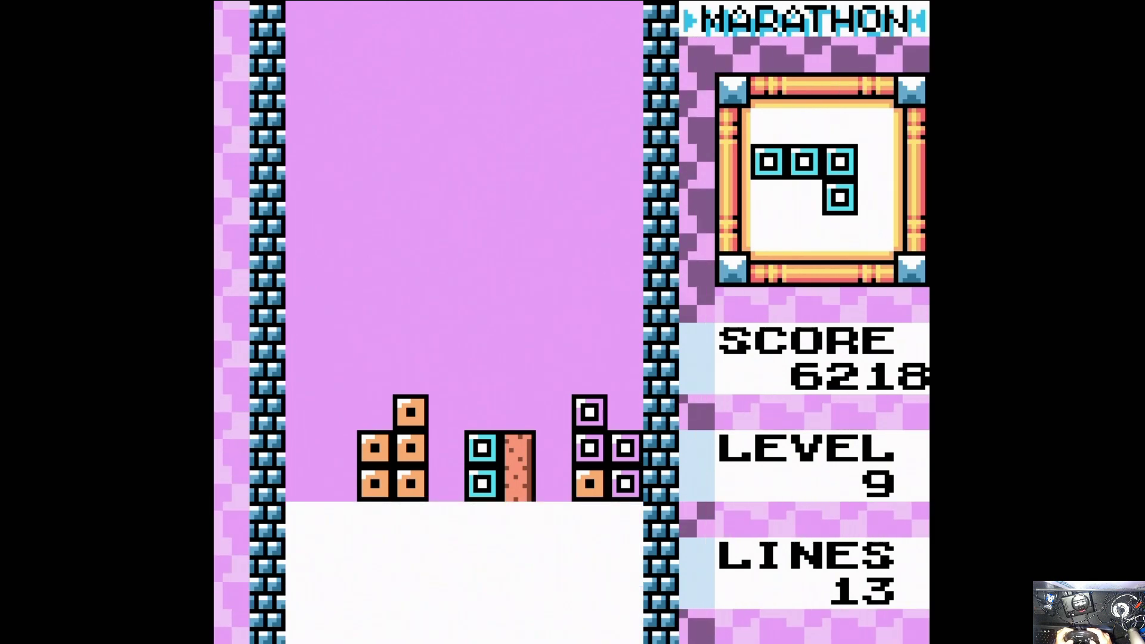
{"action": "key", "text": "Left"}
{"action": "key", "text": "Left"}
{"action": "key", "text": "Up"}
{"action": "key", "text": "Left"}
{"action": "key", "text": "Down"}
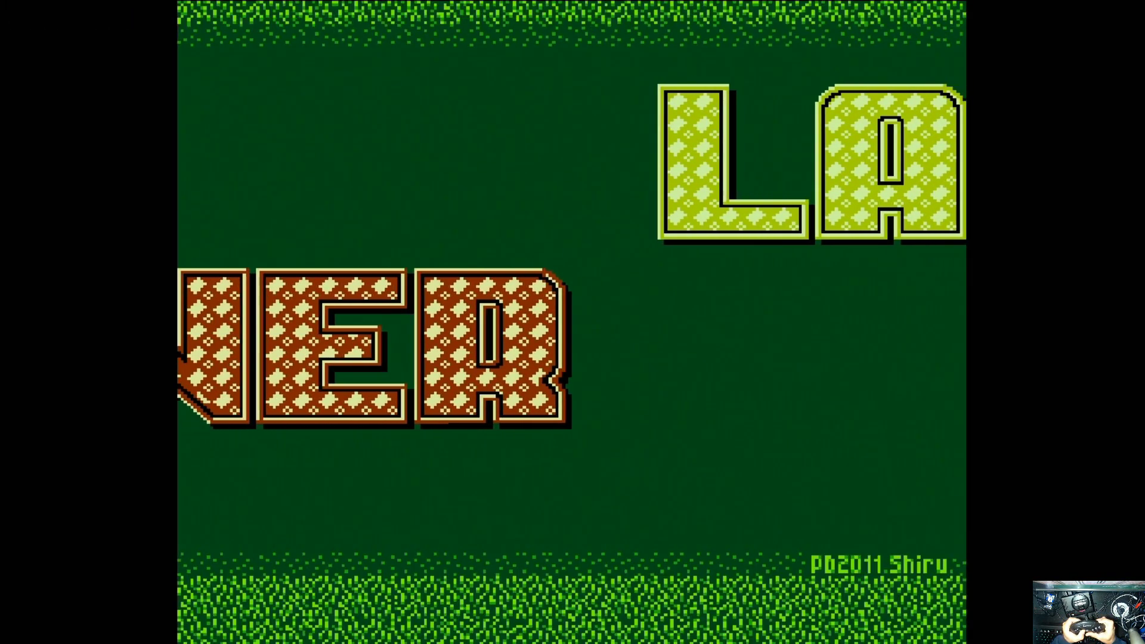
Step: Start the lawn game and mow around lawn 01's edges to about 23%, refuelling at the fuel can
{"action": "key", "text": "Return"}
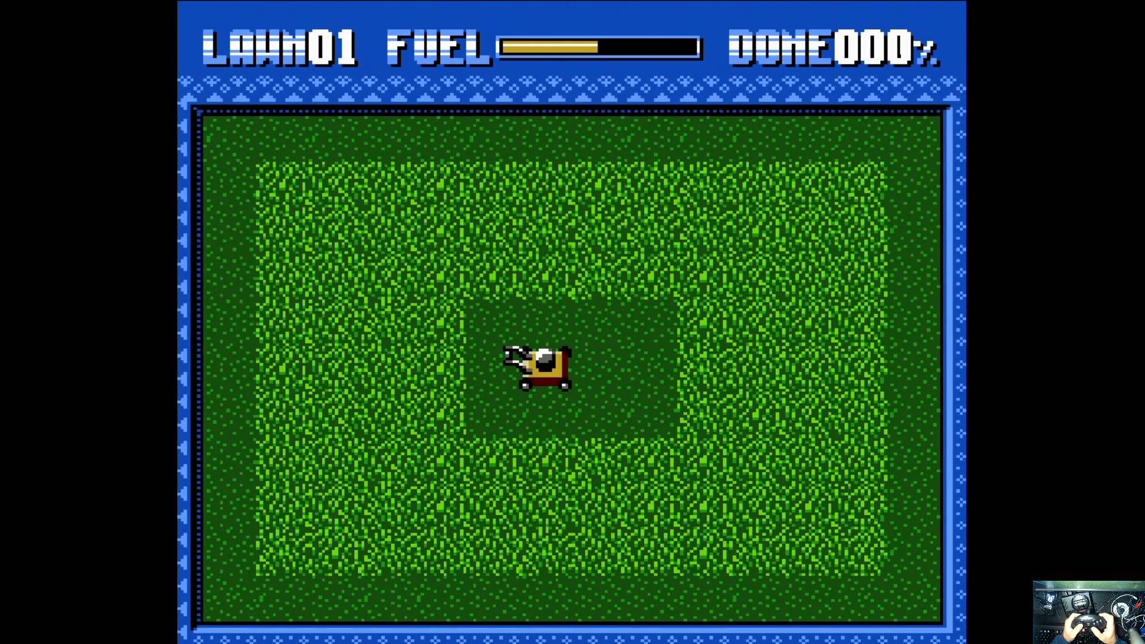
{"action": "key", "text": "Right"}
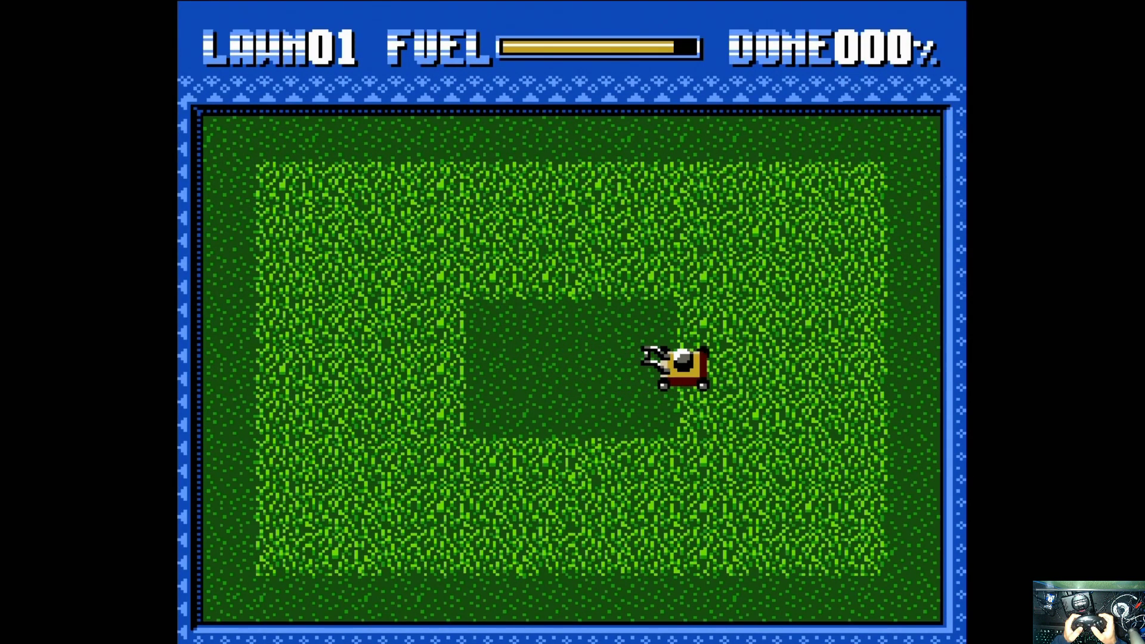
{"action": "key", "text": "Down"}
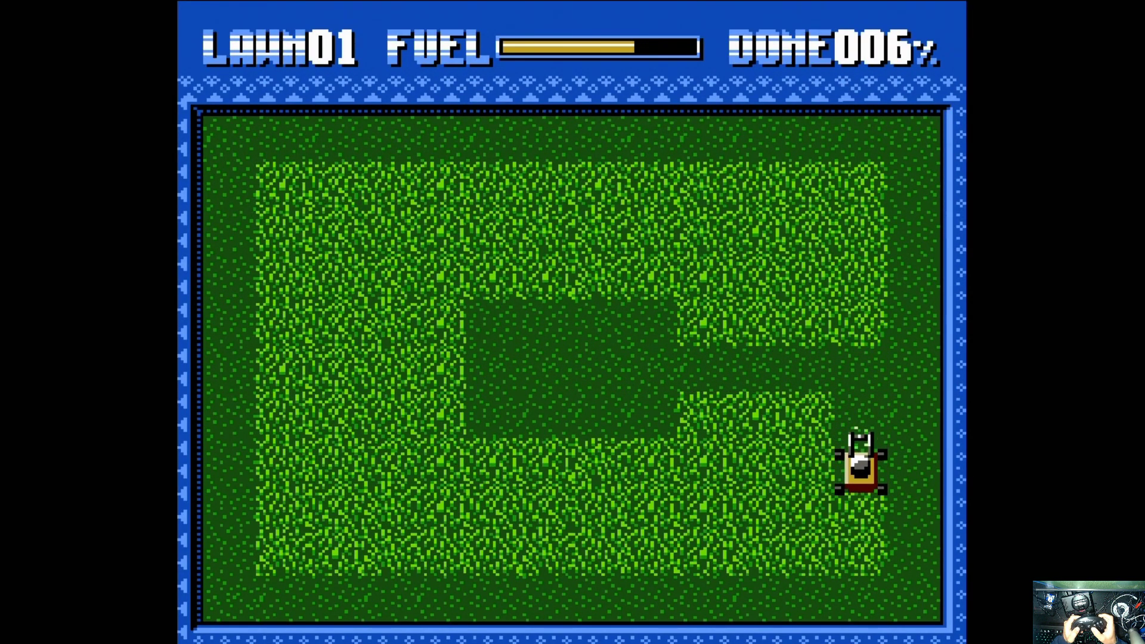
{"action": "key", "text": "Left"}
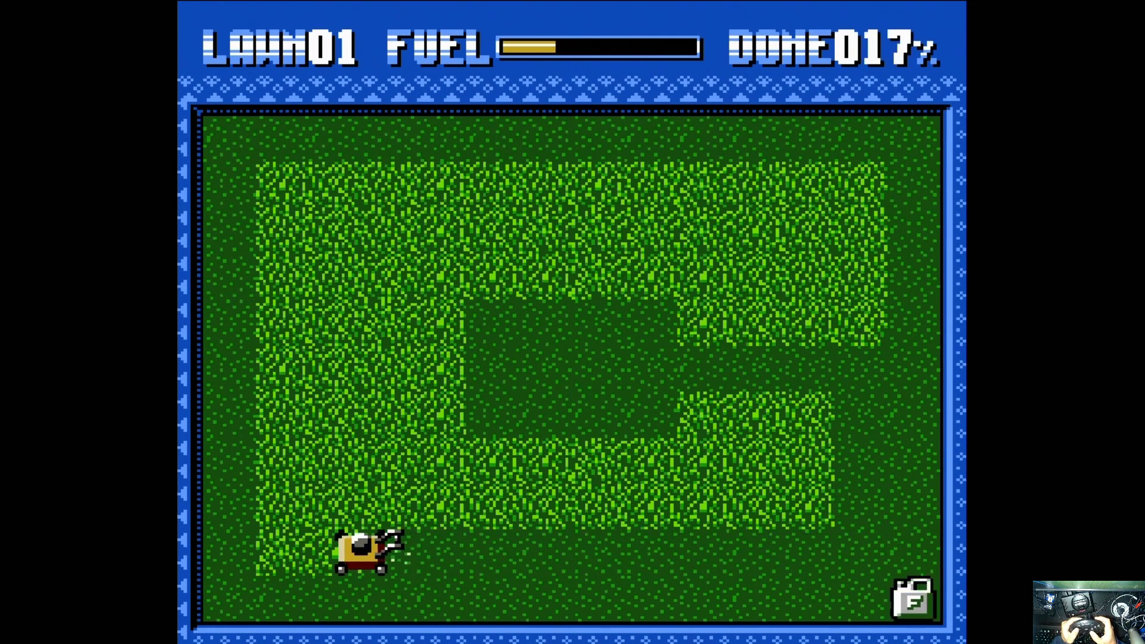
{"action": "key", "text": "Up"}
{"action": "key", "text": "Right"}
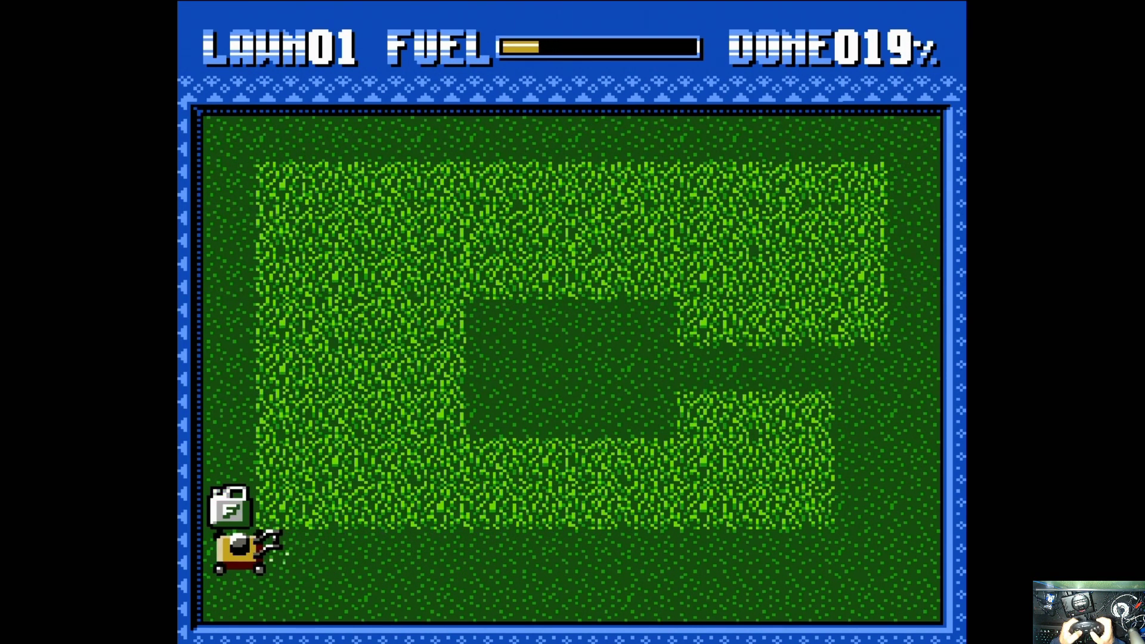
{"action": "key", "text": "Up"}
{"action": "key", "text": "Right"}
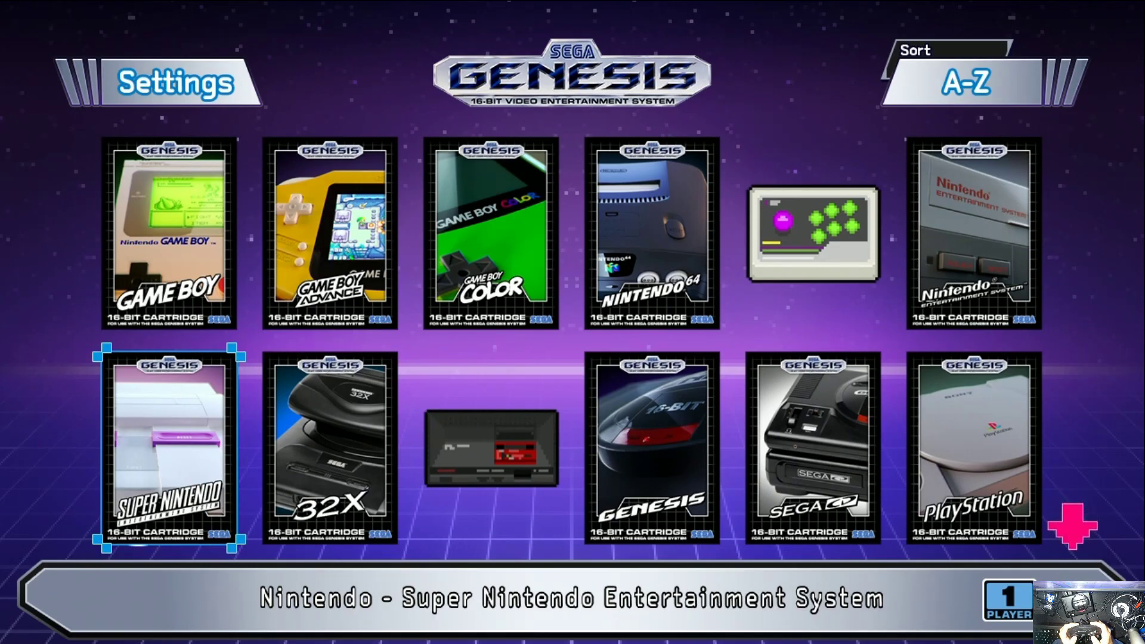
Step: Open the Super Nintendo folder and start F-Zero from its info screen
{"action": "key", "text": "Return"}
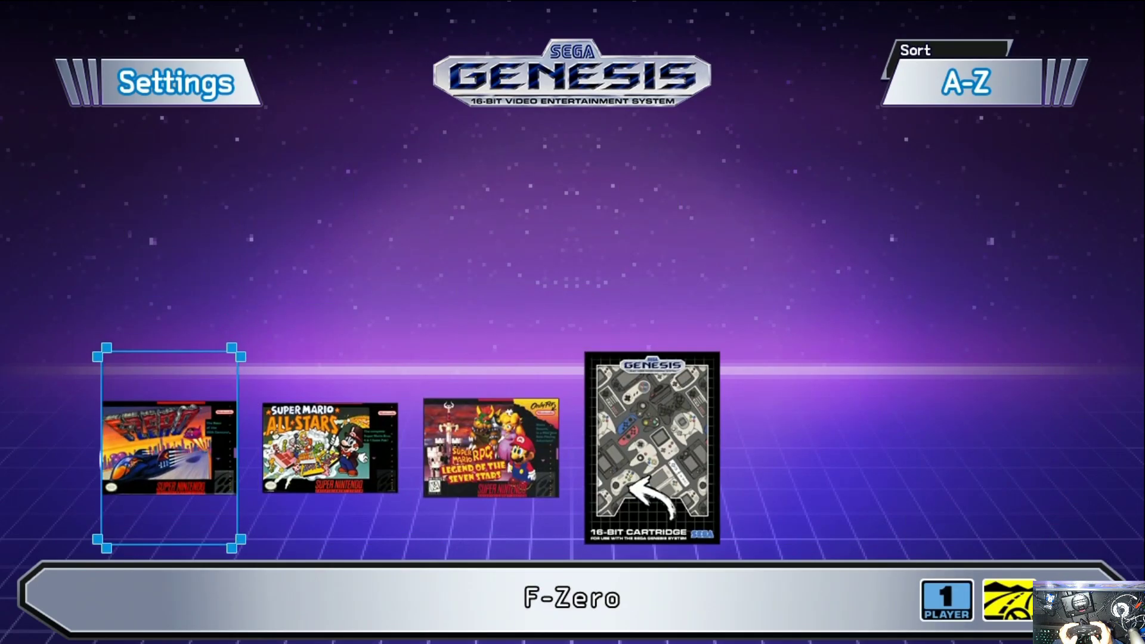
{"action": "key", "text": "Return"}
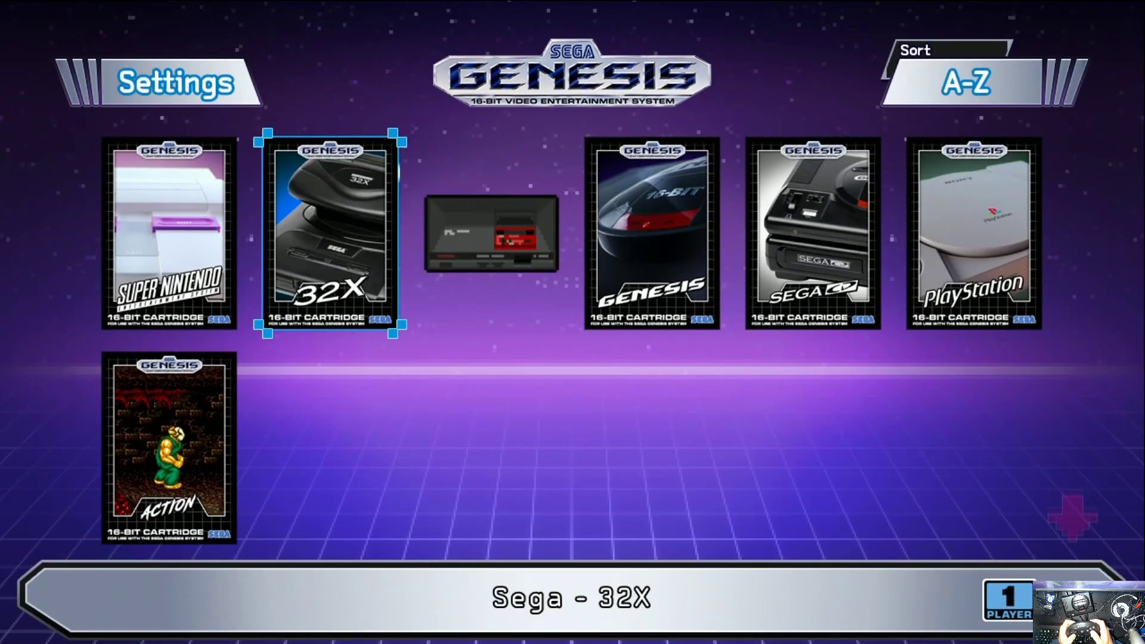
Step: Open the 32X collection and launch Mortal Kombat II
{"action": "key", "text": "Return"}
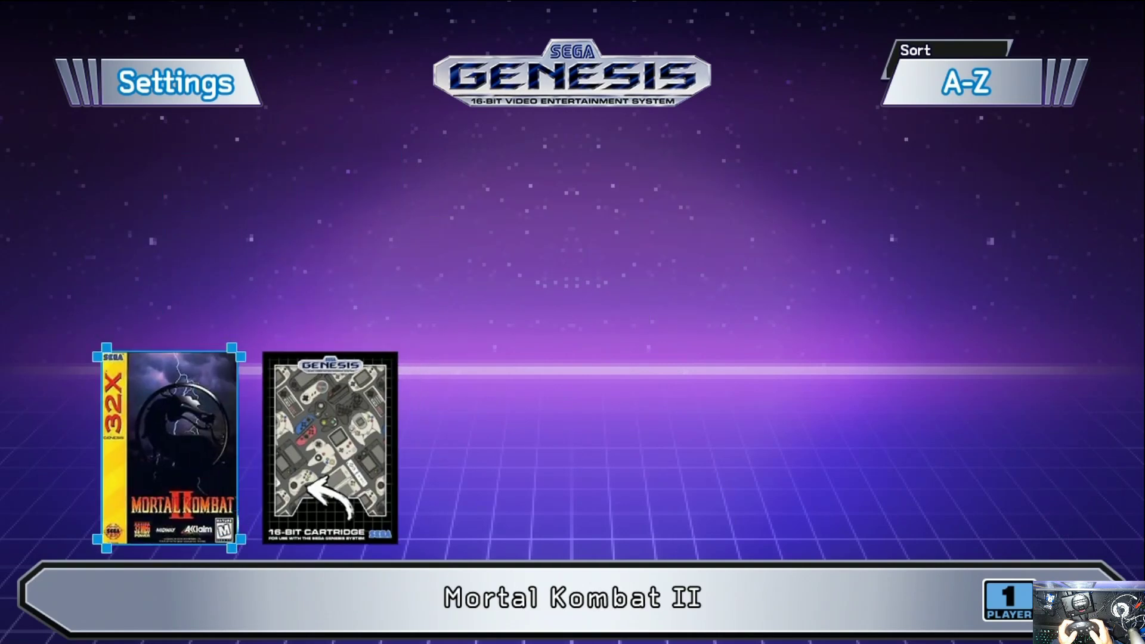
{"action": "key", "text": "Right"}
{"action": "key", "text": "Left"}
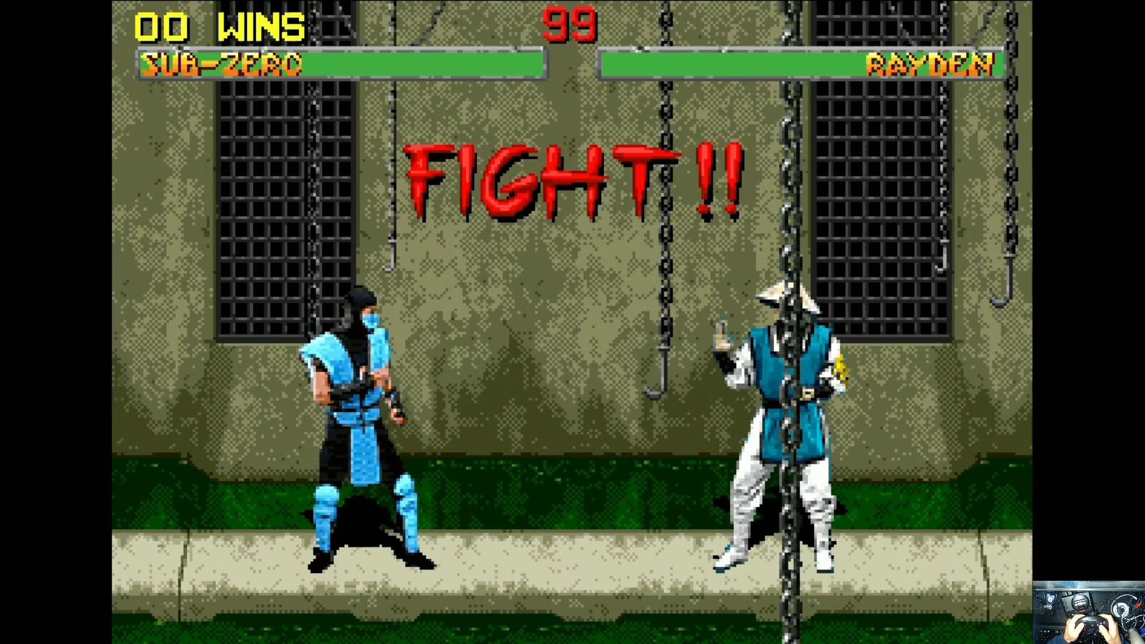
Step: Fight a round as Sub-Zero against Rayden, then pause into RetroArch's Quick Menu
{"action": "key", "text": "Up"}
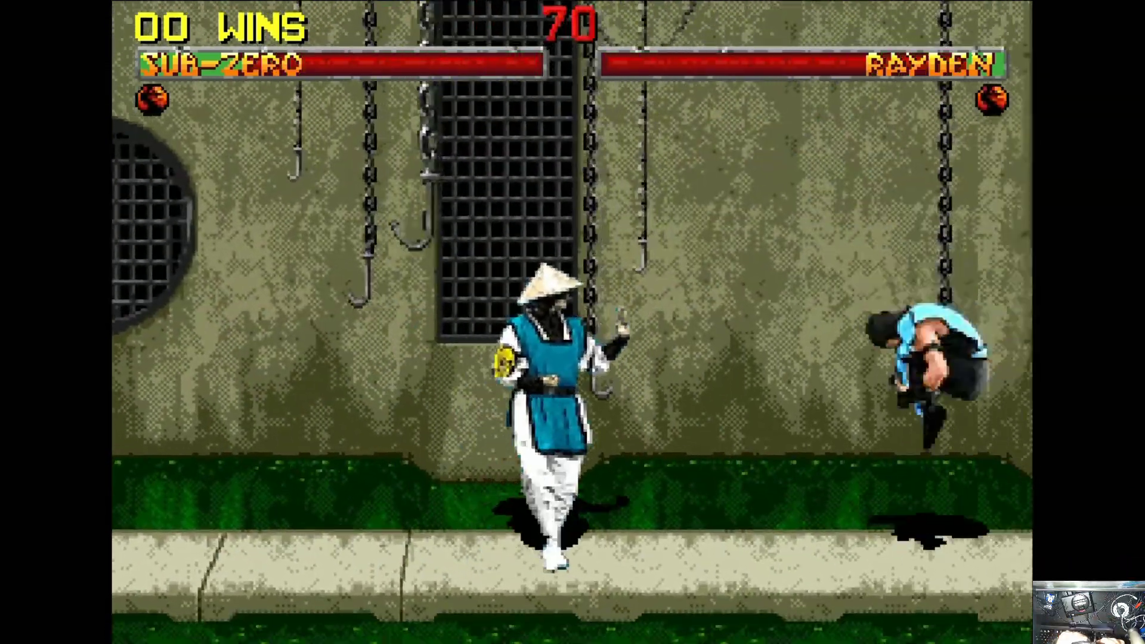
{"action": "key", "text": "Up"}
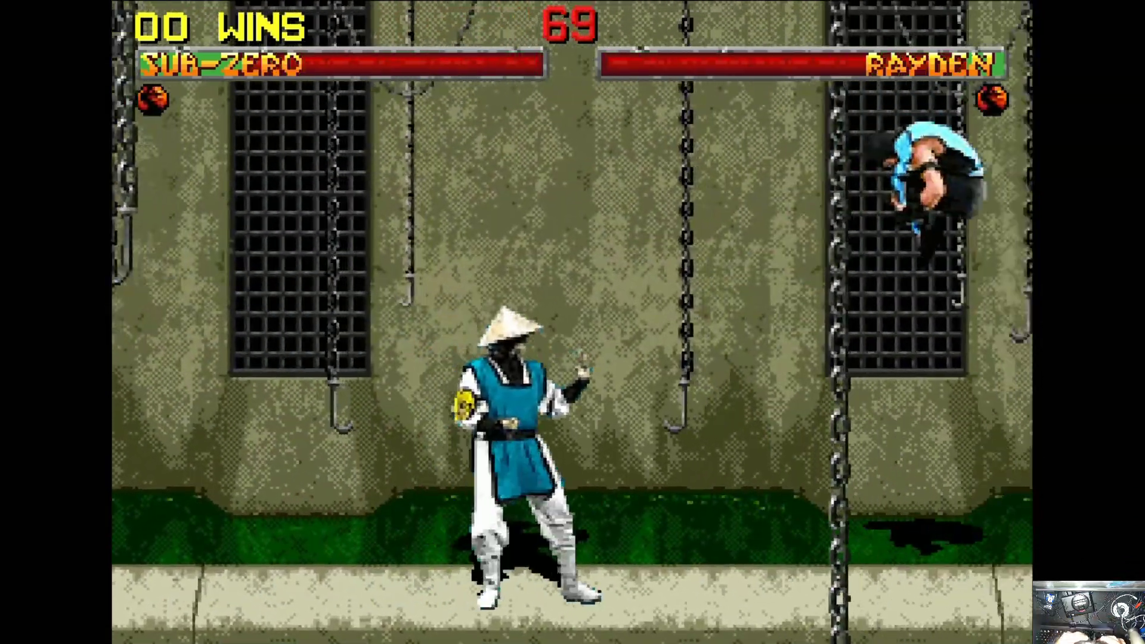
{"action": "key", "text": "Left"}
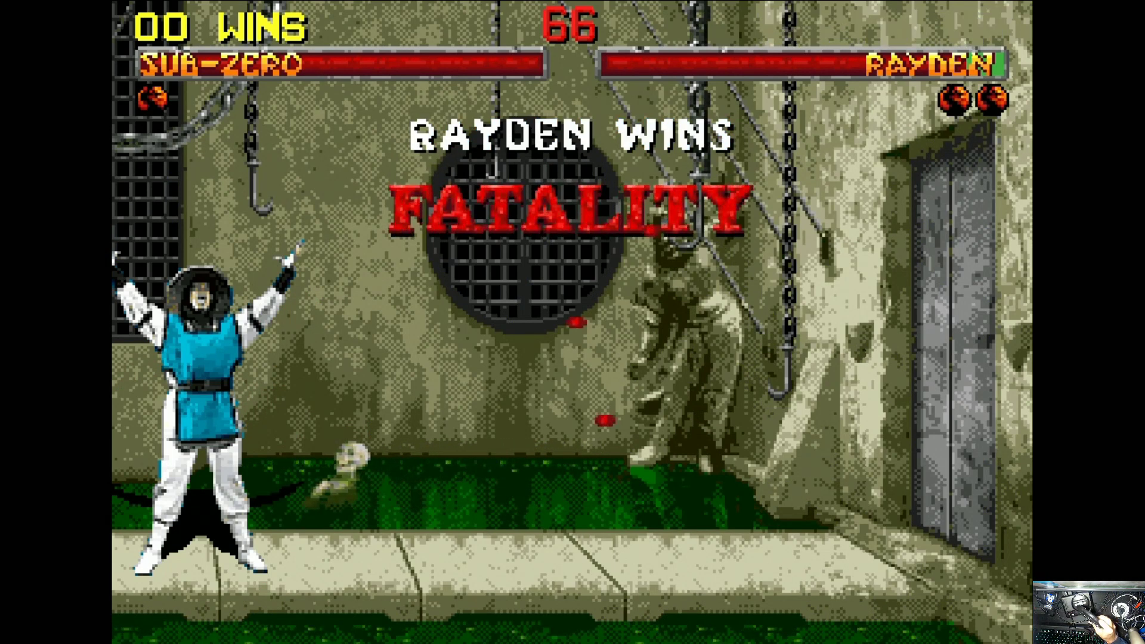
{"action": "key", "text": "F1"}
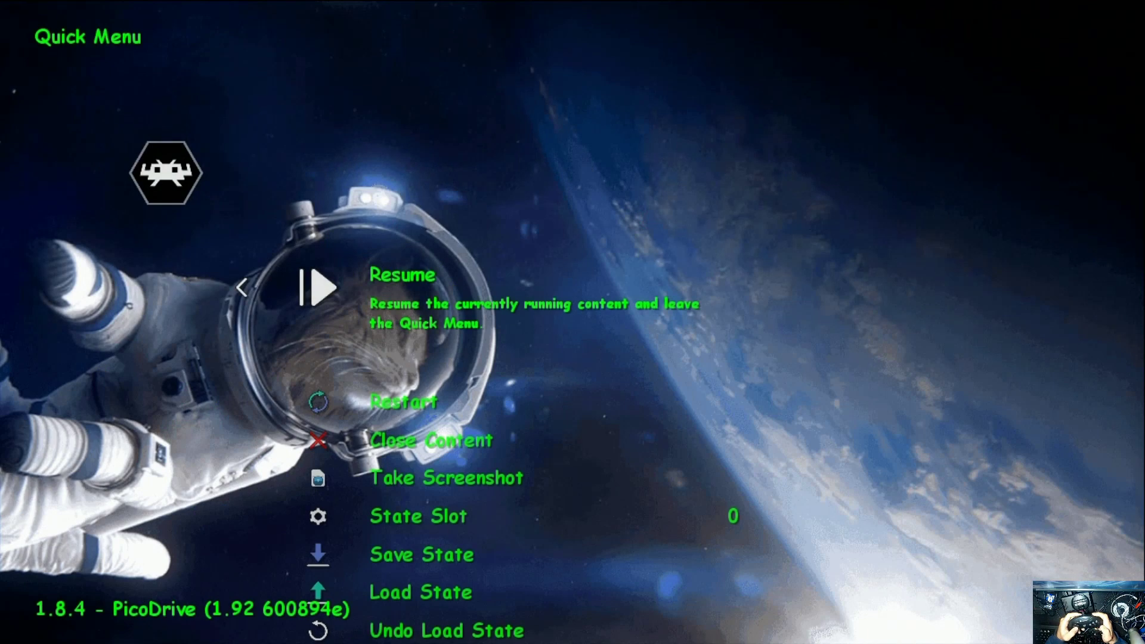
Step: Back out to RetroArch's Main Menu and quit Mortal Kombat II to the 32X collection
{"action": "key", "text": "BackSpace"}
{"action": "key", "text": "Down"}
{"action": "key", "text": "Down"}
{"action": "key", "text": "Down"}
{"action": "key", "text": "Down"}
{"action": "key", "text": "Down"}
{"action": "key", "text": "Down"}
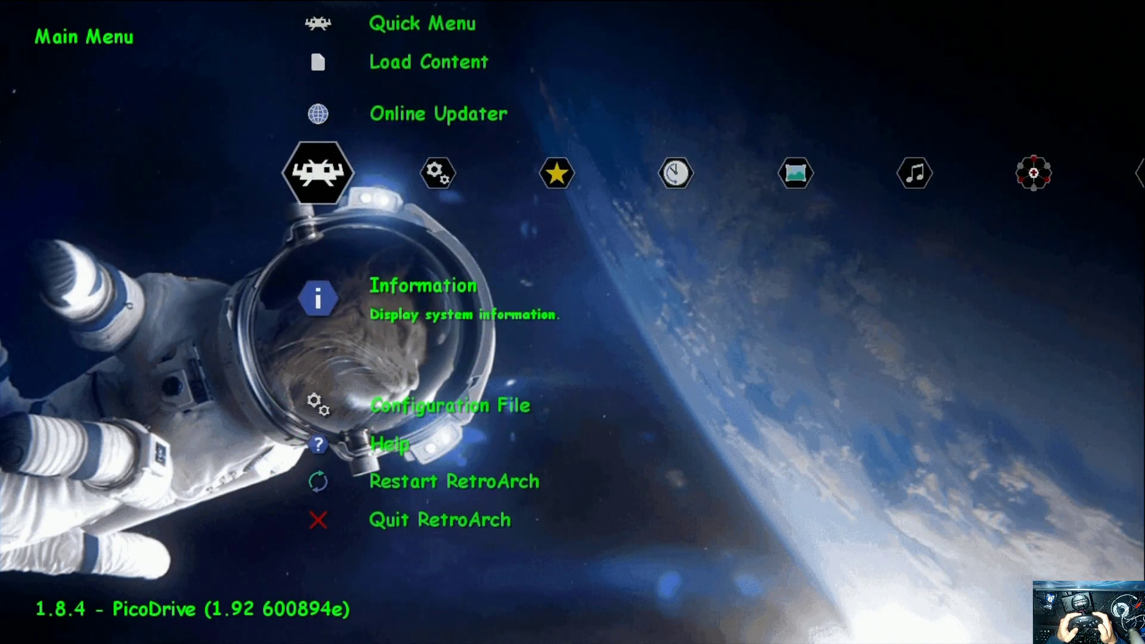
{"action": "key", "text": "F1"}
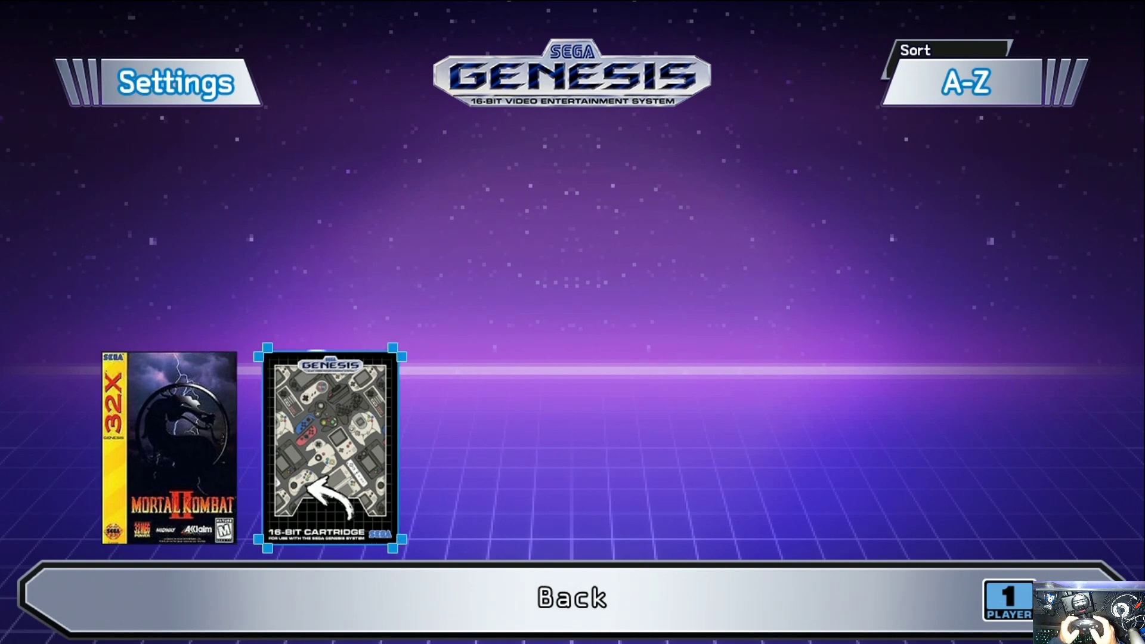
Step: Launch Wonder Boy III from the Master System folder and jump toward the red demon
{"action": "key", "text": "Return"}
{"action": "key", "text": "Right"}
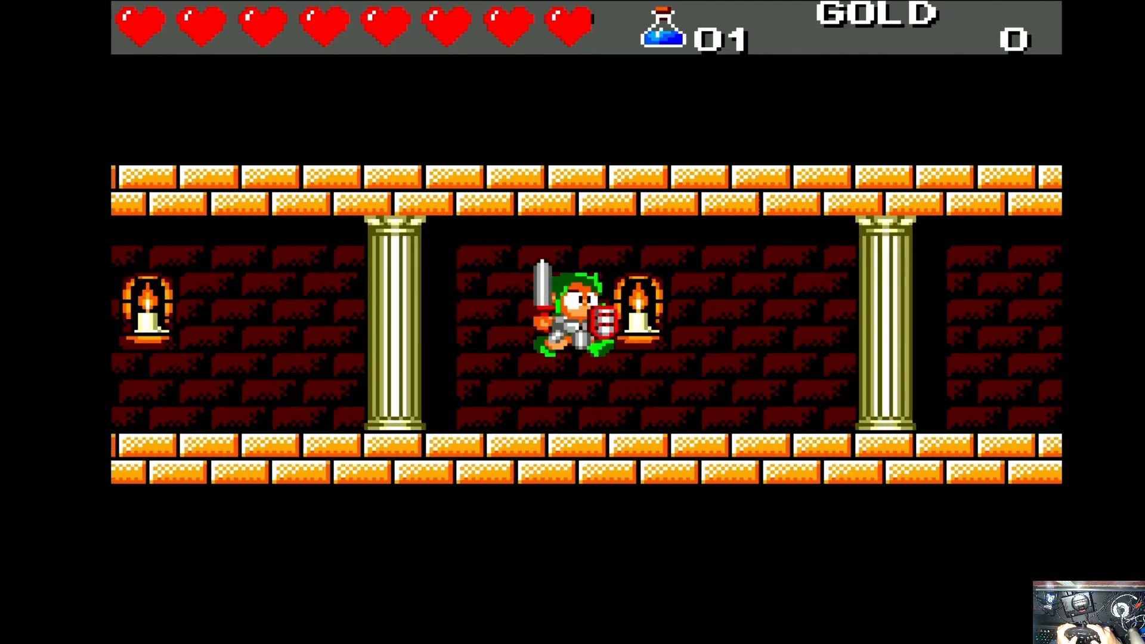
{"action": "key", "text": "x"}
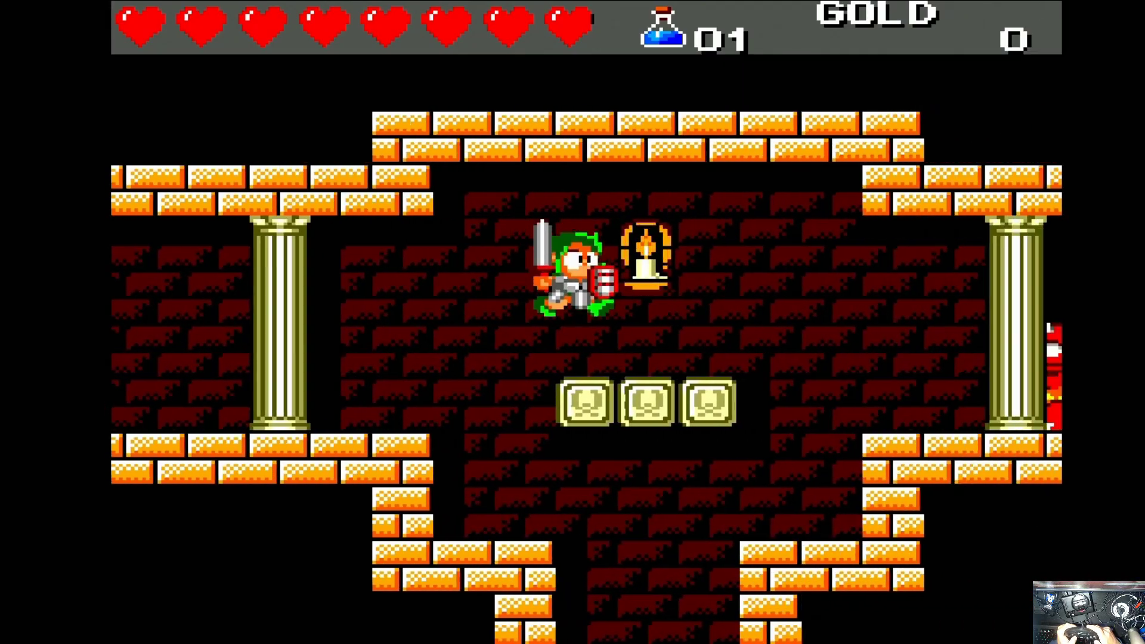